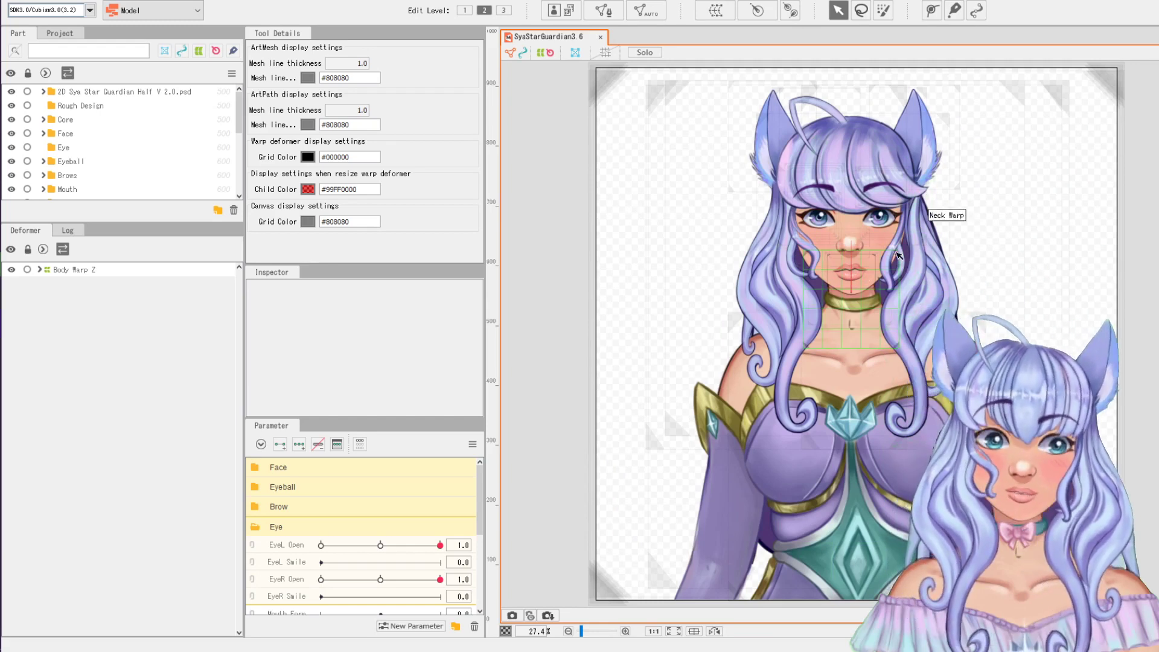
{"action": "scroll", "coordinate": [943, 261], "scroll_direction": "up", "scroll_amount": 2}
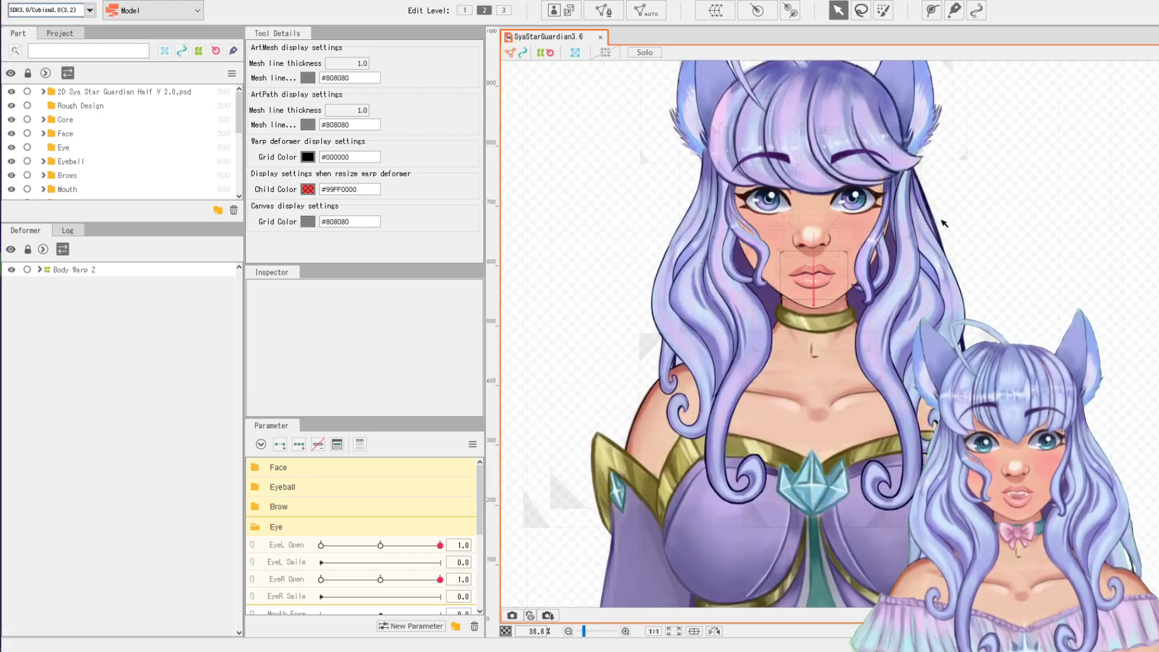
{"action": "left_click_drag", "start_coordinate": [938, 210], "coordinate": [881, 291]}
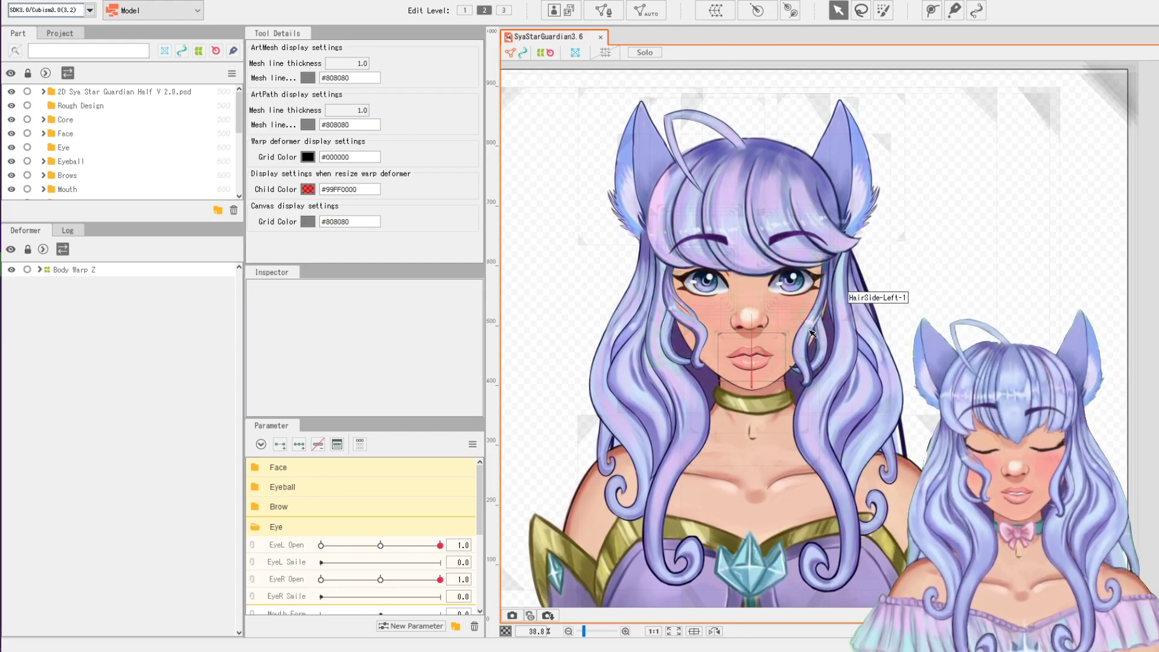
{"action": "scroll", "coordinate": [811, 333], "scroll_direction": "up", "scroll_amount": 2}
{"action": "left_click_drag", "start_coordinate": [735, 367], "coordinate": [814, 340]}
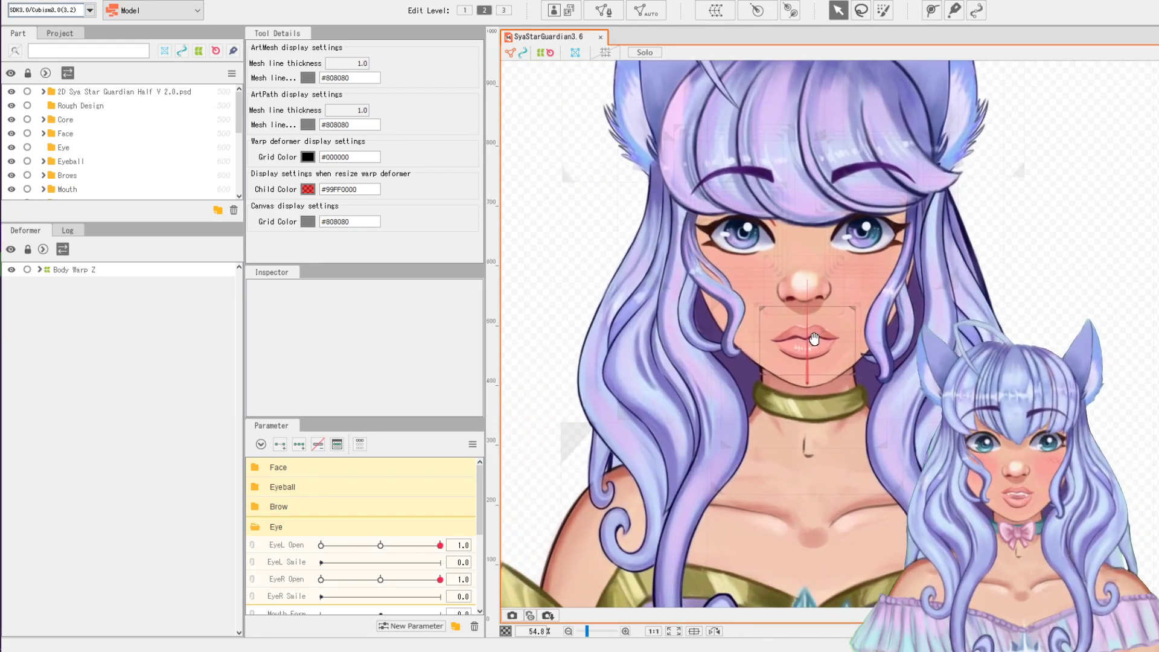
{"action": "scroll", "coordinate": [814, 334], "scroll_direction": "down", "scroll_amount": 2}
{"action": "left_click_drag", "start_coordinate": [885, 326], "coordinate": [839, 332]}
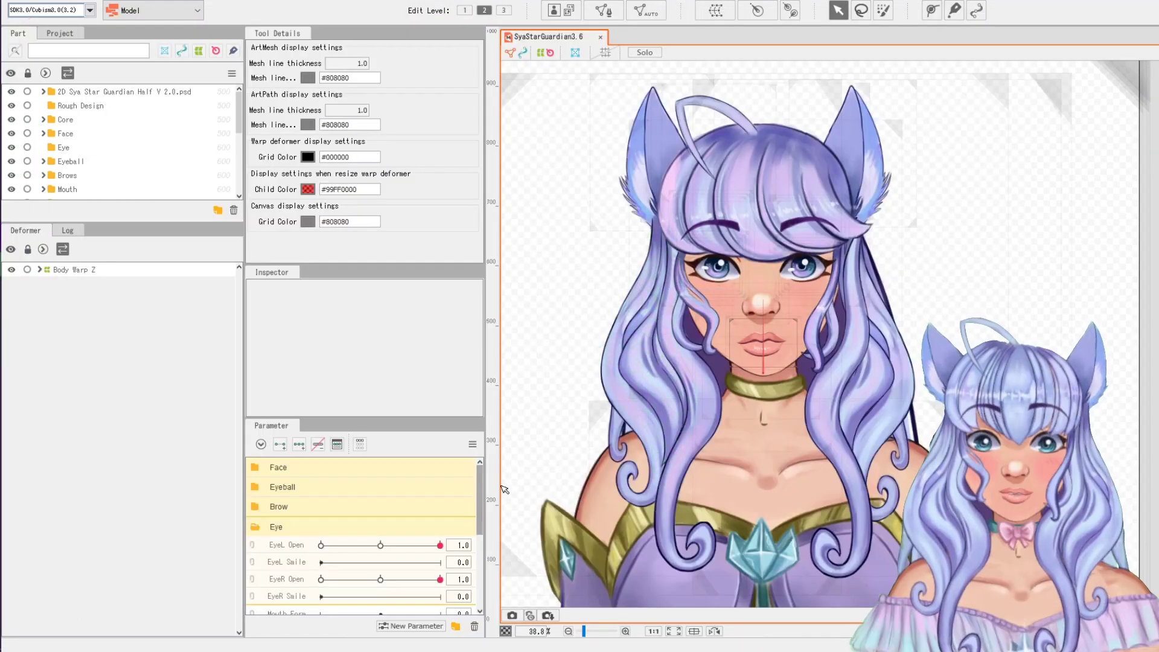
{"action": "mouse_move", "coordinate": [481, 486]}
{"action": "left_mouse_down"}
{"action": "mouse_move", "coordinate": [483, 534]}
{"action": "mouse_move", "coordinate": [480, 477]}
{"action": "left_mouse_up"}
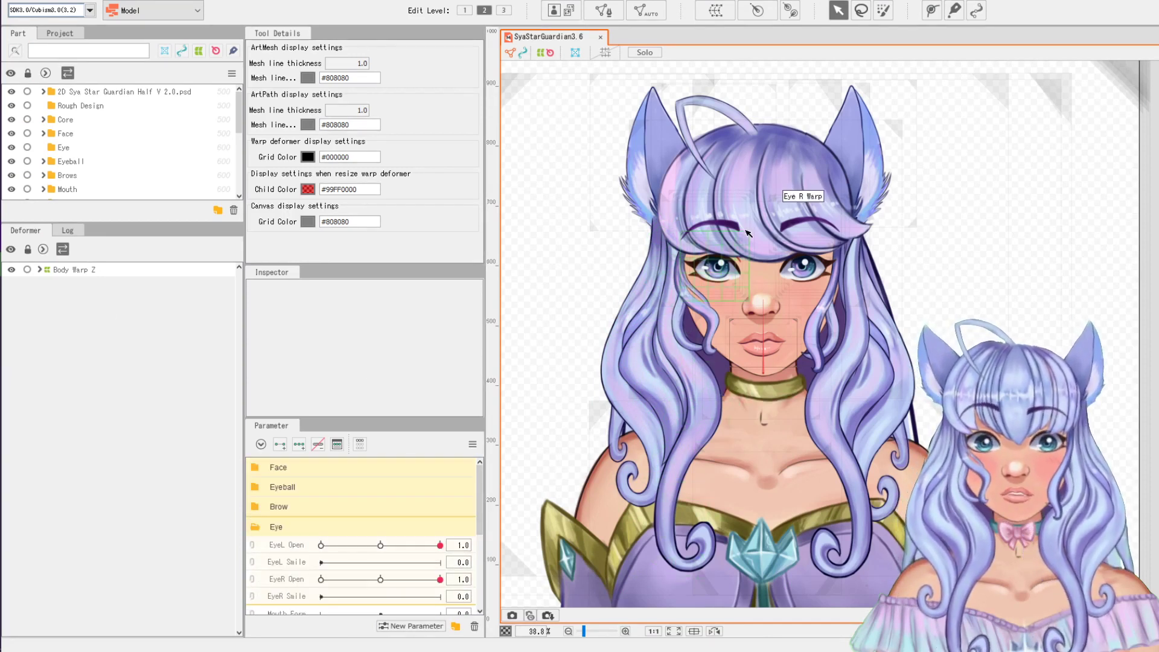
Expand the deformer hierarchy from Body Warp Z down to the deformers inside Face Core Warp
{"action": "scroll", "coordinate": [772, 366], "scroll_direction": "up", "scroll_amount": 3}
{"action": "left_click", "coordinate": [39, 269]}
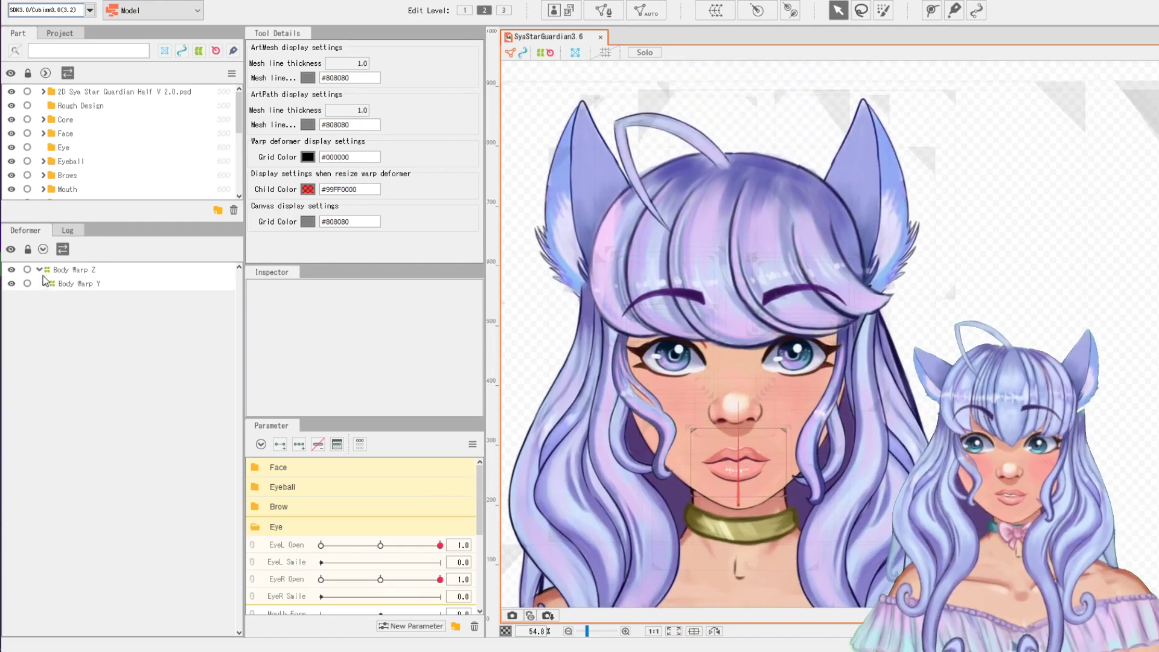
{"action": "left_click", "coordinate": [44, 283]}
{"action": "left_click", "coordinate": [49, 297]}
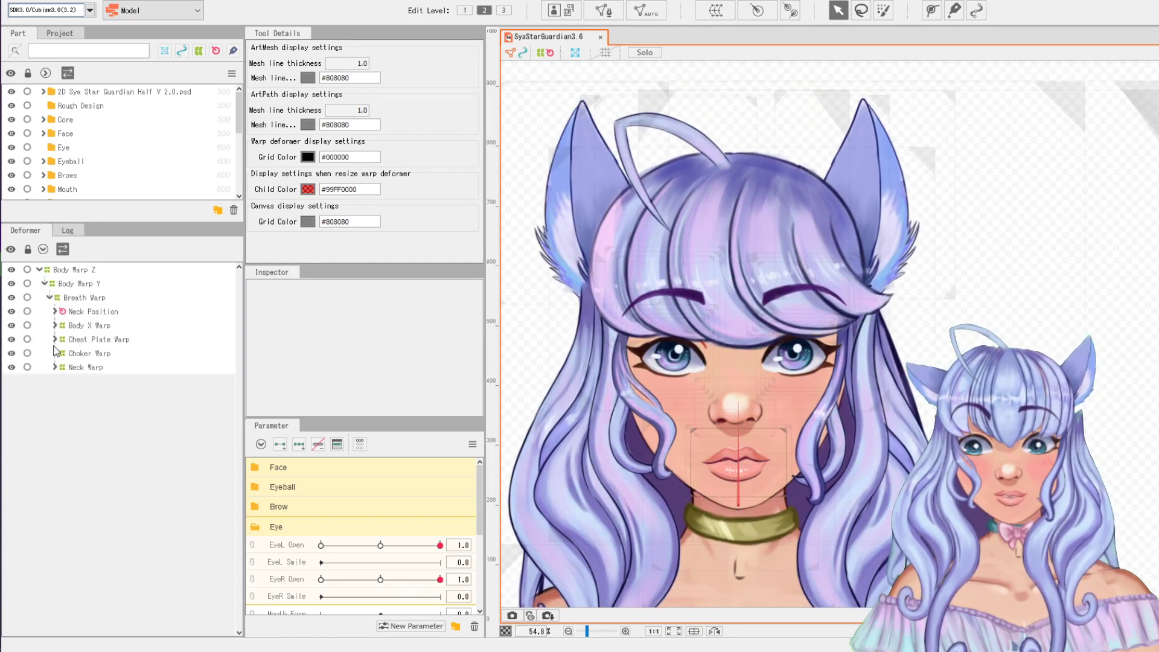
{"action": "left_click", "coordinate": [55, 311]}
{"action": "left_click", "coordinate": [60, 326]}
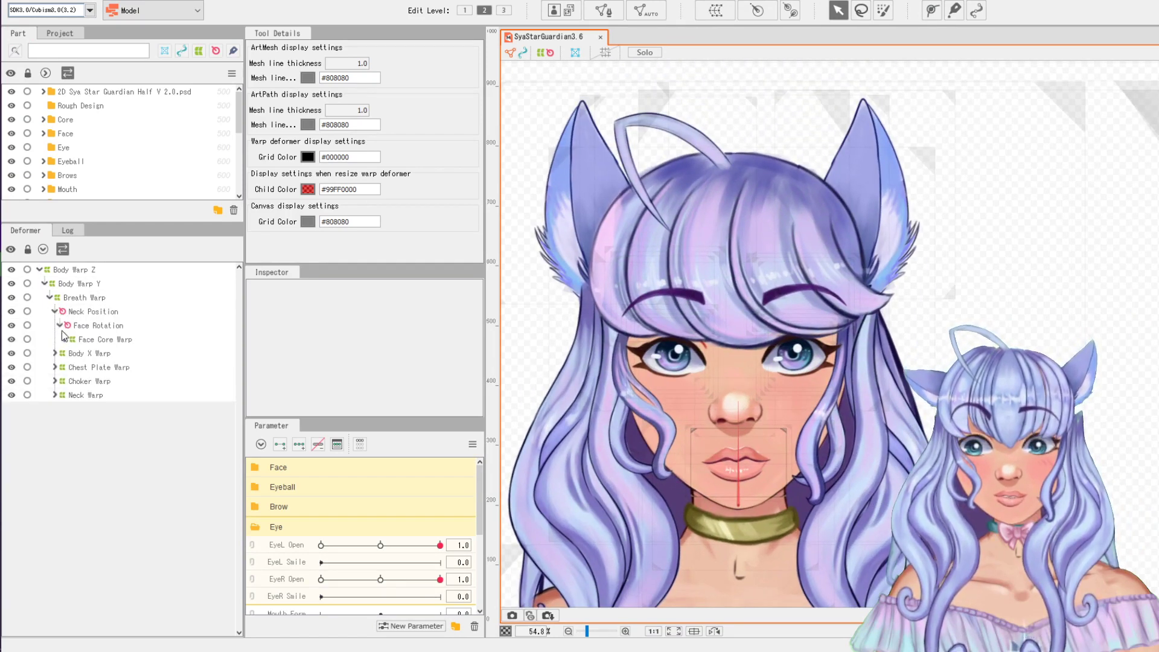
{"action": "left_click", "coordinate": [65, 340]}
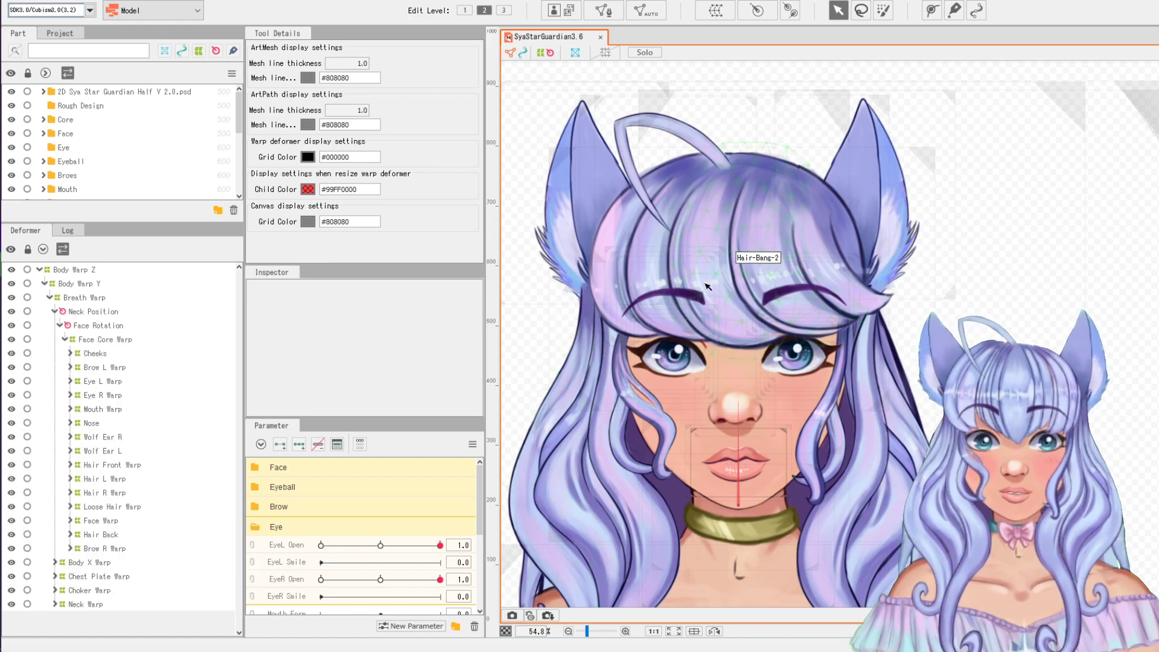
Examine the meshes of Hair-Bang-2 and Hair-Bang-1 inside Hair Front Warp
{"action": "left_click", "coordinate": [739, 278]}
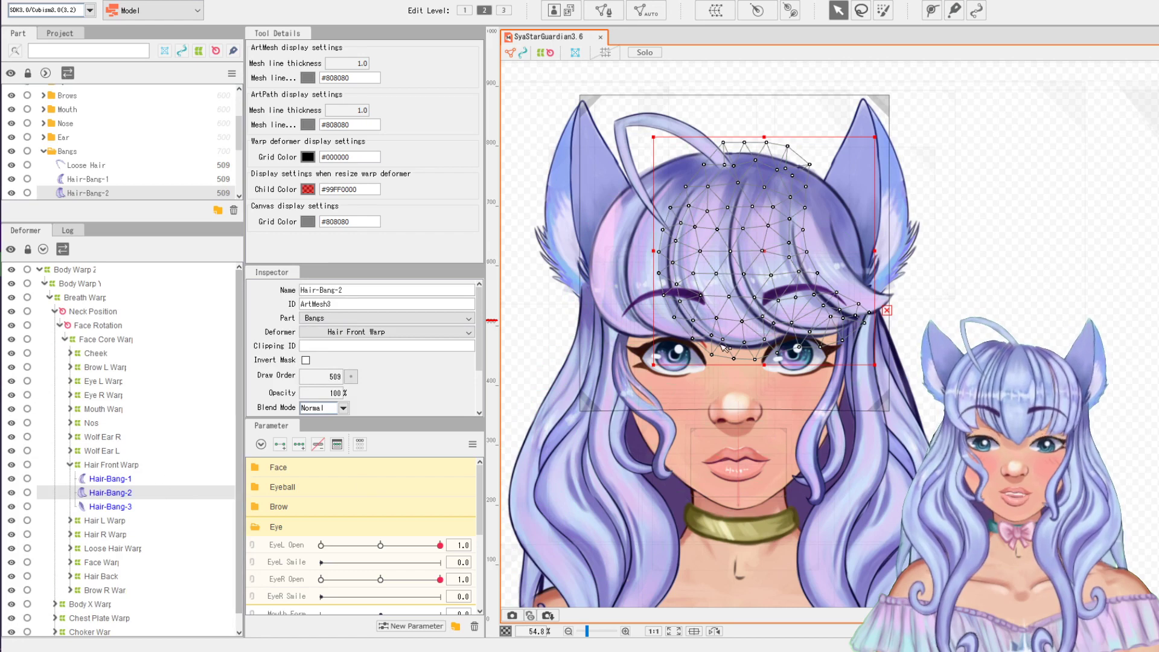
{"action": "scroll", "coordinate": [649, 416], "scroll_direction": "up", "scroll_amount": 4}
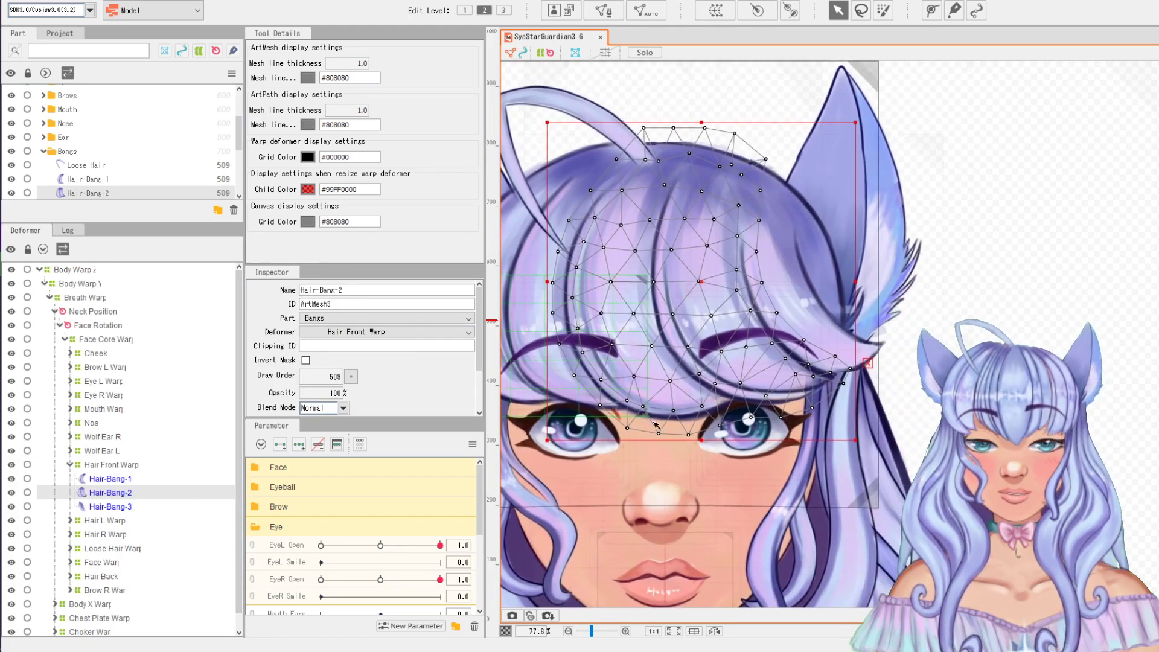
{"action": "scroll", "coordinate": [707, 450], "scroll_direction": "down", "scroll_amount": 4}
{"action": "scroll", "coordinate": [708, 454], "scroll_direction": "up", "scroll_amount": 4}
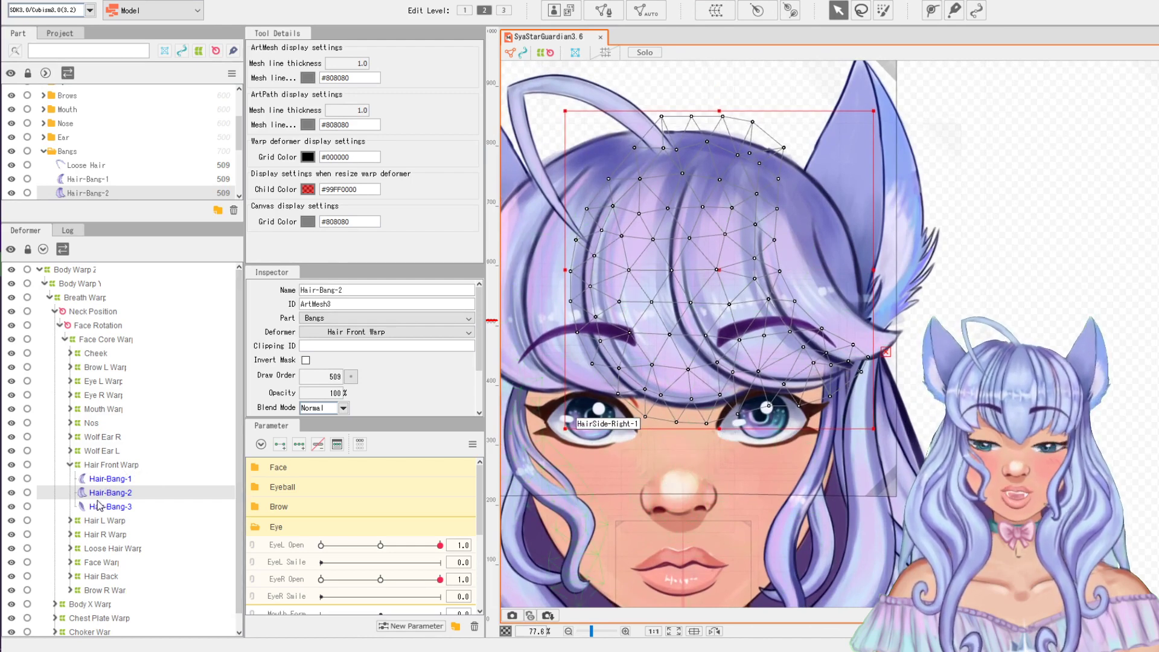
{"action": "left_click", "coordinate": [114, 479]}
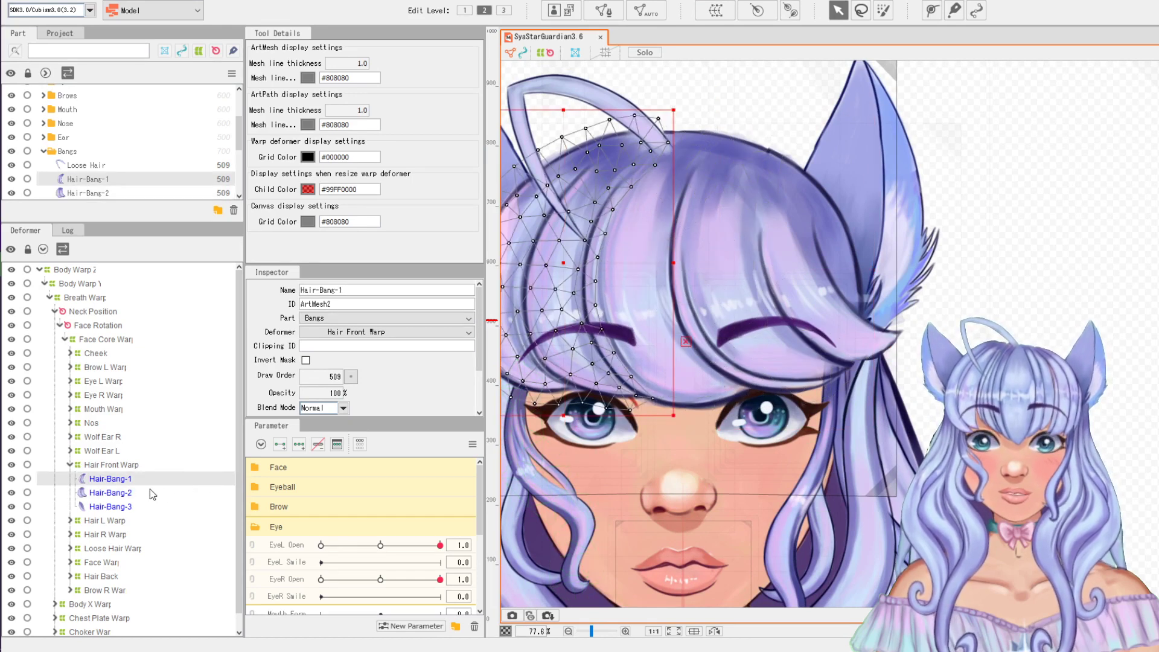
Add a four-point deform path to Hair-Bang-3, running from the crown along its inner curve to the tip
{"action": "left_click", "coordinate": [139, 506]}
{"action": "left_click_drag", "start_coordinate": [787, 441], "coordinate": [870, 383]}
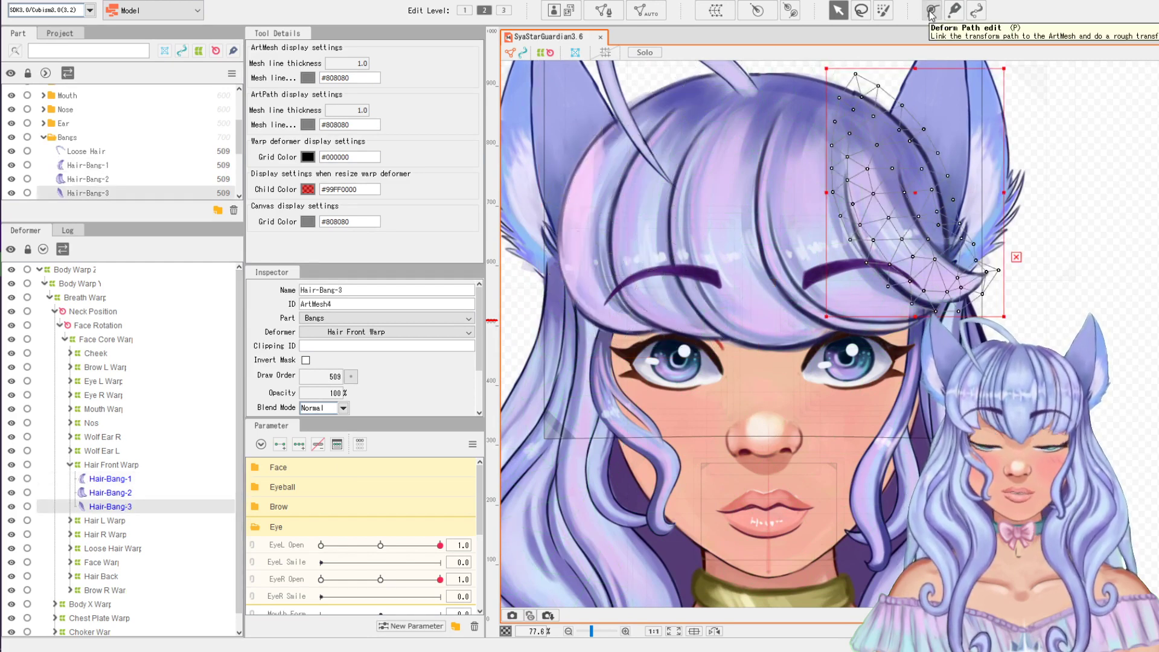
{"action": "left_click_drag", "start_coordinate": [920, 188], "coordinate": [881, 240]}
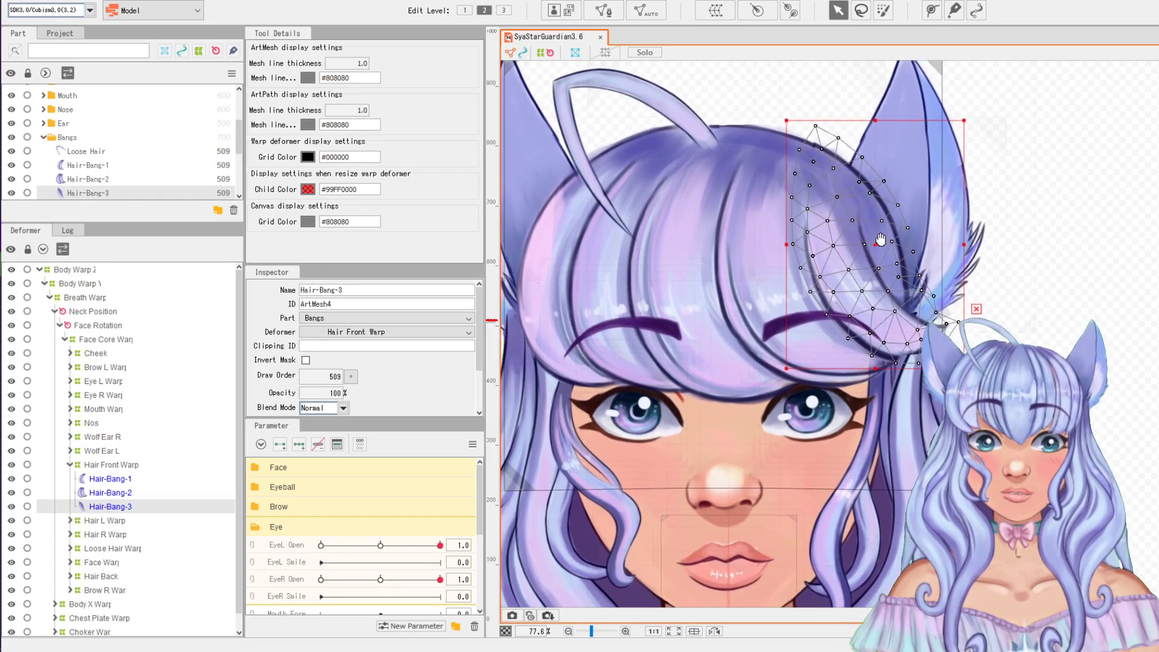
{"action": "left_click", "coordinate": [931, 12]}
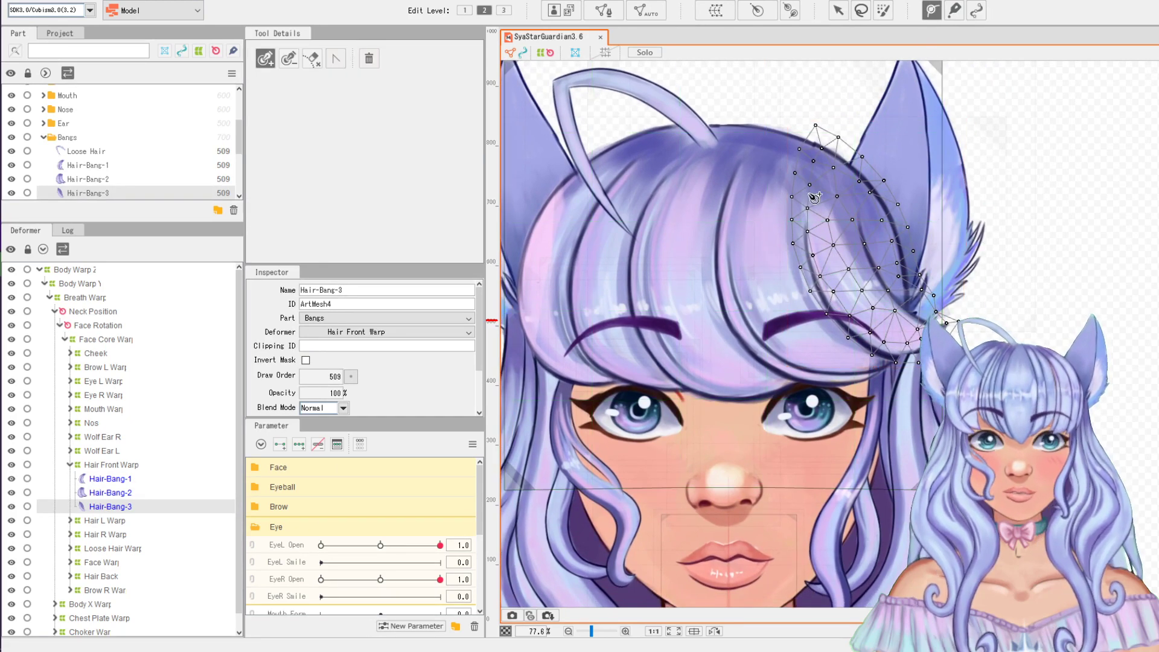
{"action": "left_click", "coordinate": [831, 165]}
{"action": "left_click", "coordinate": [822, 234]}
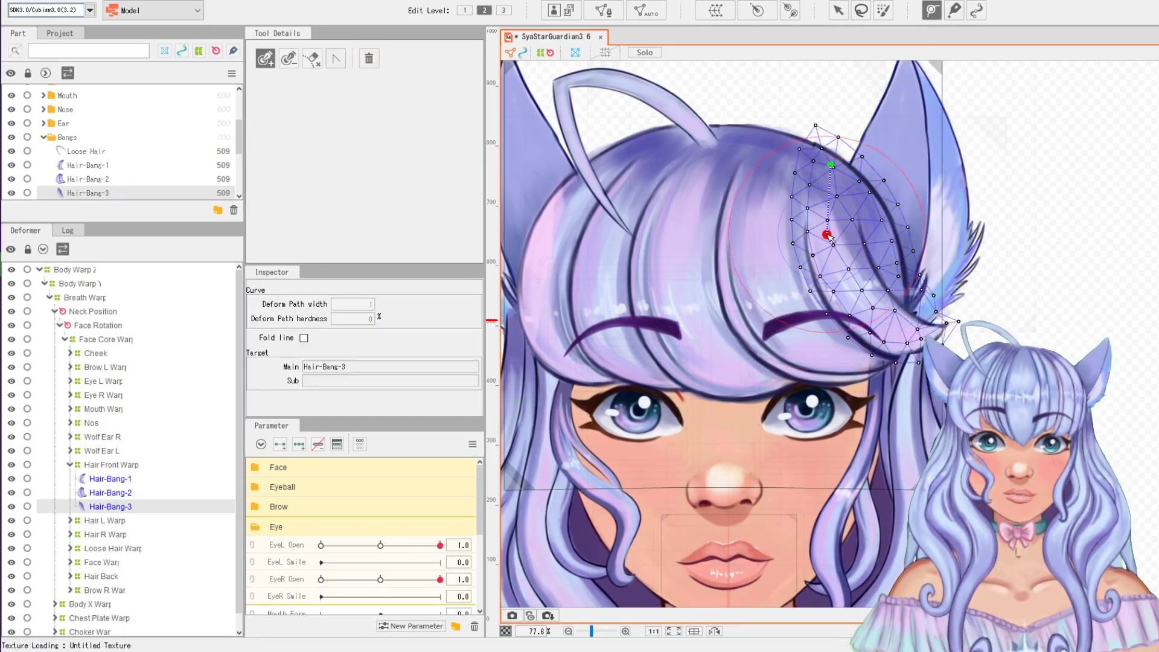
{"action": "left_click", "coordinate": [875, 322]}
{"action": "left_click", "coordinate": [926, 333]}
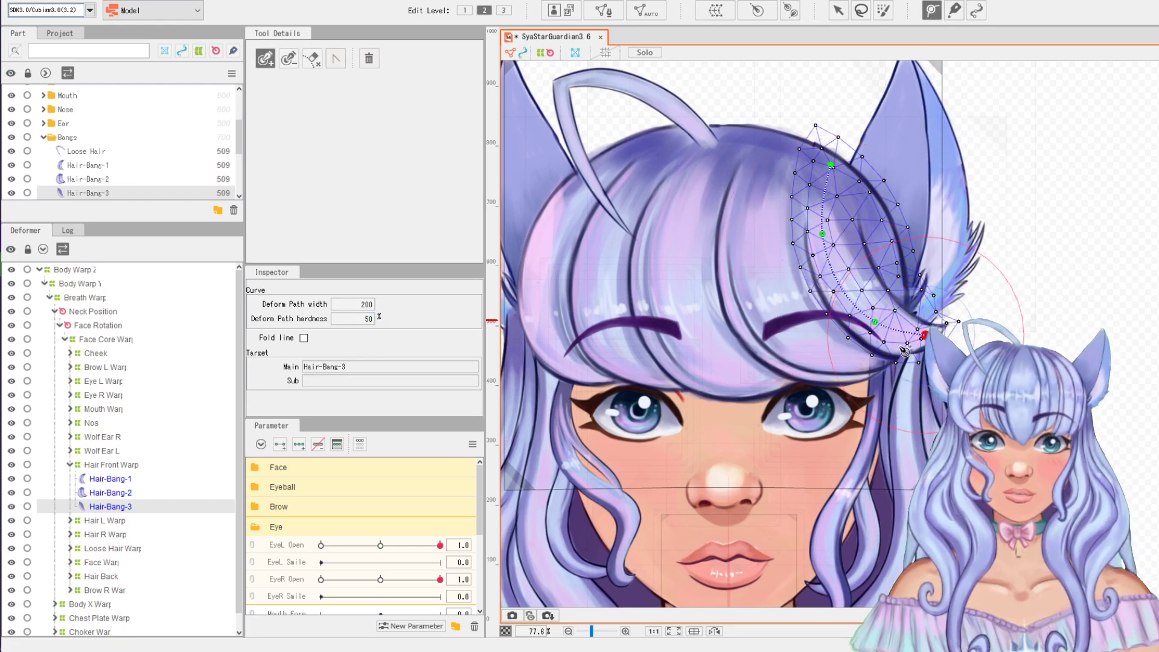
{"action": "left_click", "coordinate": [860, 198]}
{"action": "left_click", "coordinate": [838, 10]}
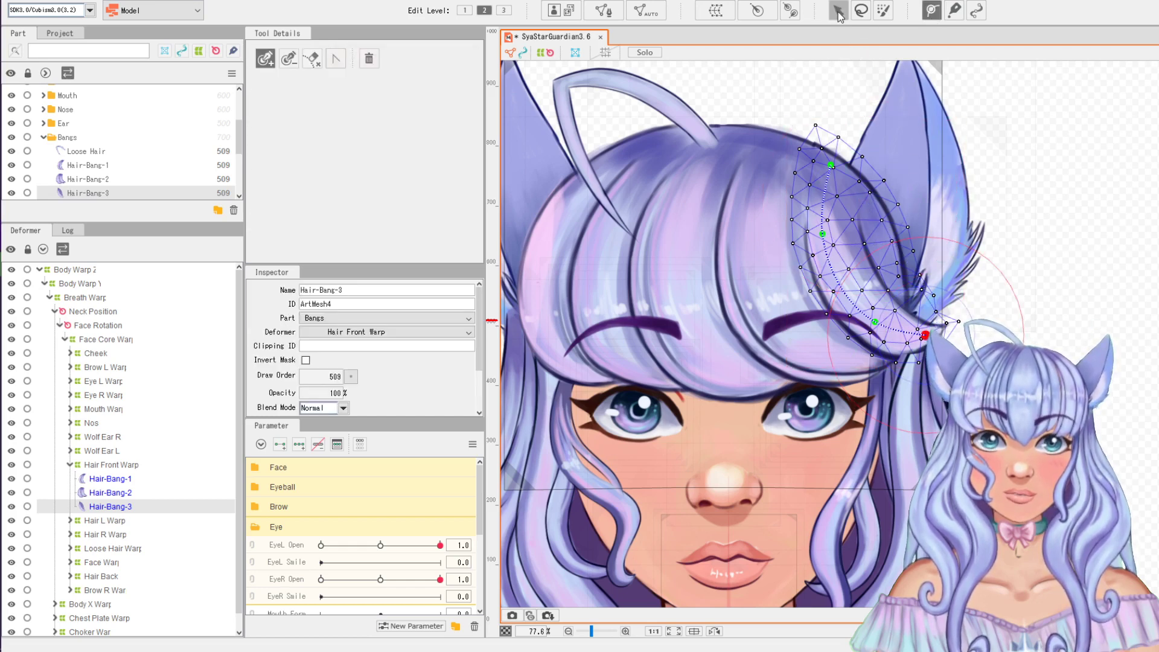
Add a second, three-point deform path to Hair-Bang-3 along its outer side near the ear
{"action": "left_click", "coordinate": [1102, 209]}
{"action": "left_click", "coordinate": [864, 274]}
{"action": "key", "text": "p"}
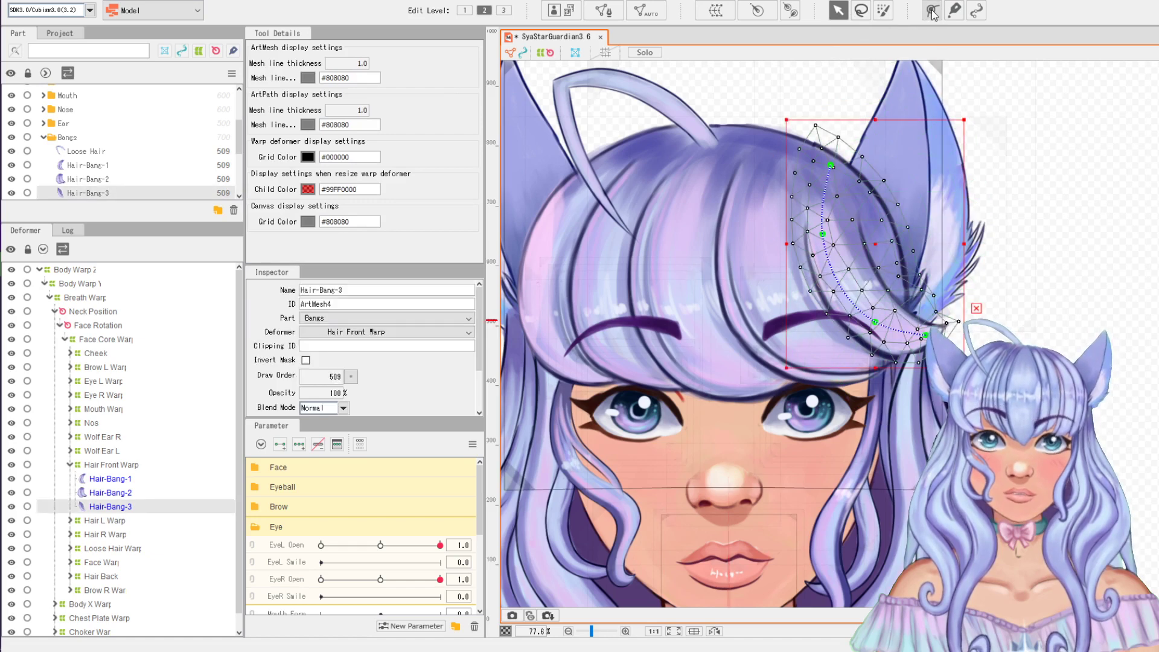
{"action": "left_click", "coordinate": [881, 238]}
{"action": "left_click", "coordinate": [895, 285]}
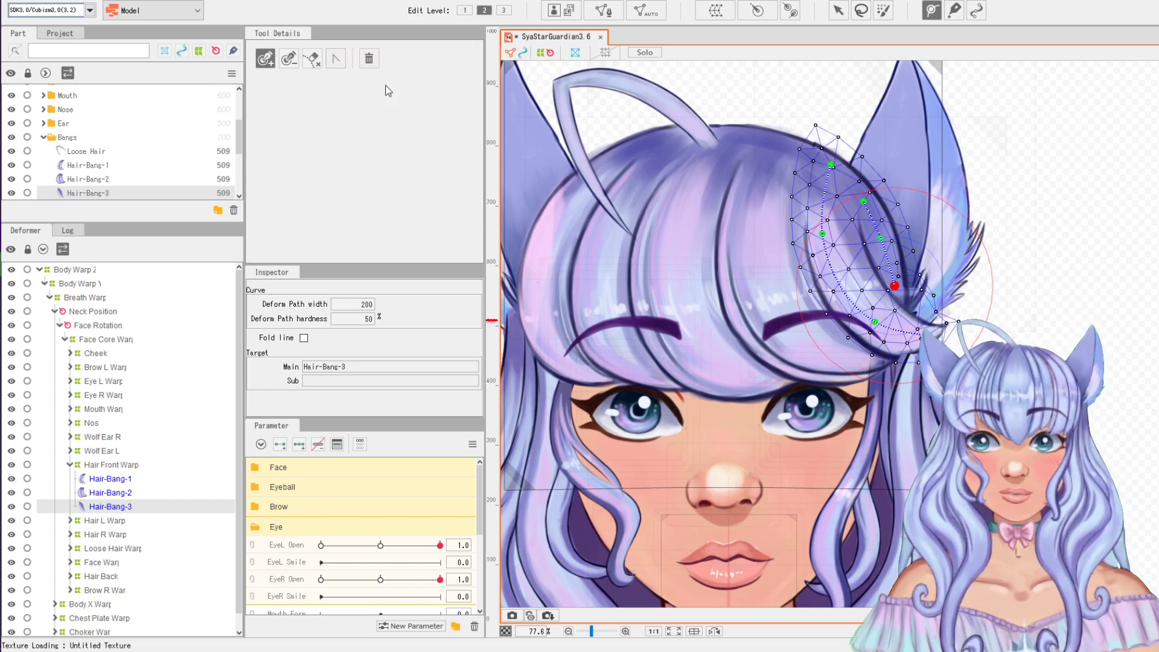
{"action": "left_click", "coordinate": [838, 10]}
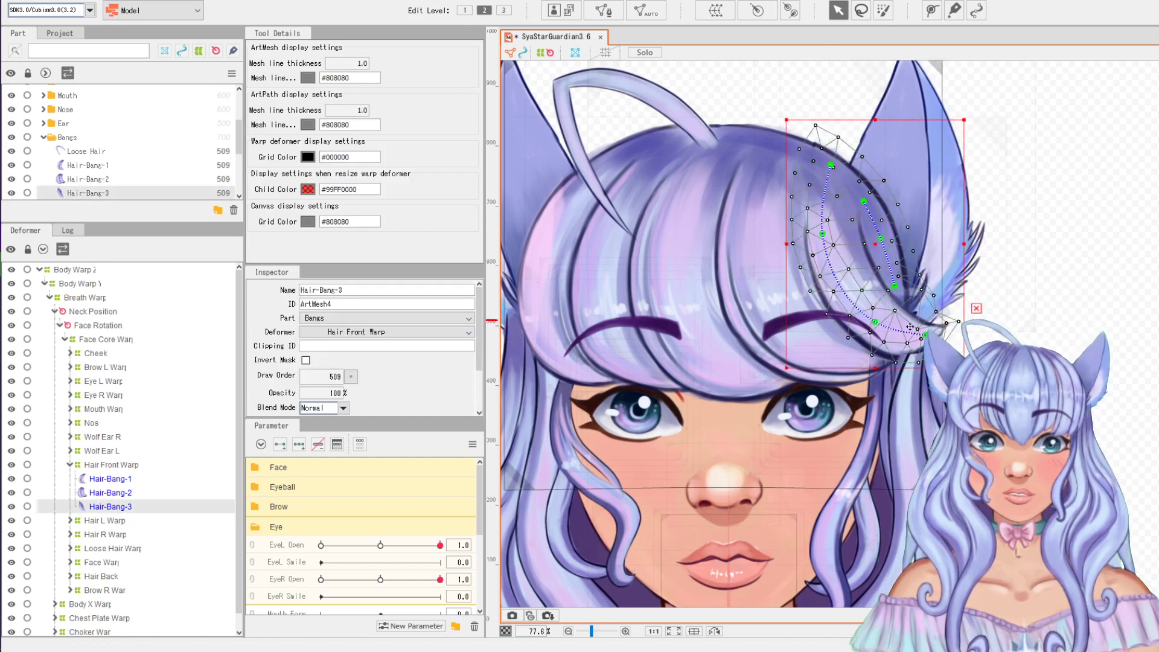
Add three keys for Hair-Bang-3 on the Hair Move Front parameter and set the parameter to 1.0
{"action": "scroll", "coordinate": [421, 491], "scroll_direction": "down", "scroll_amount": 5}
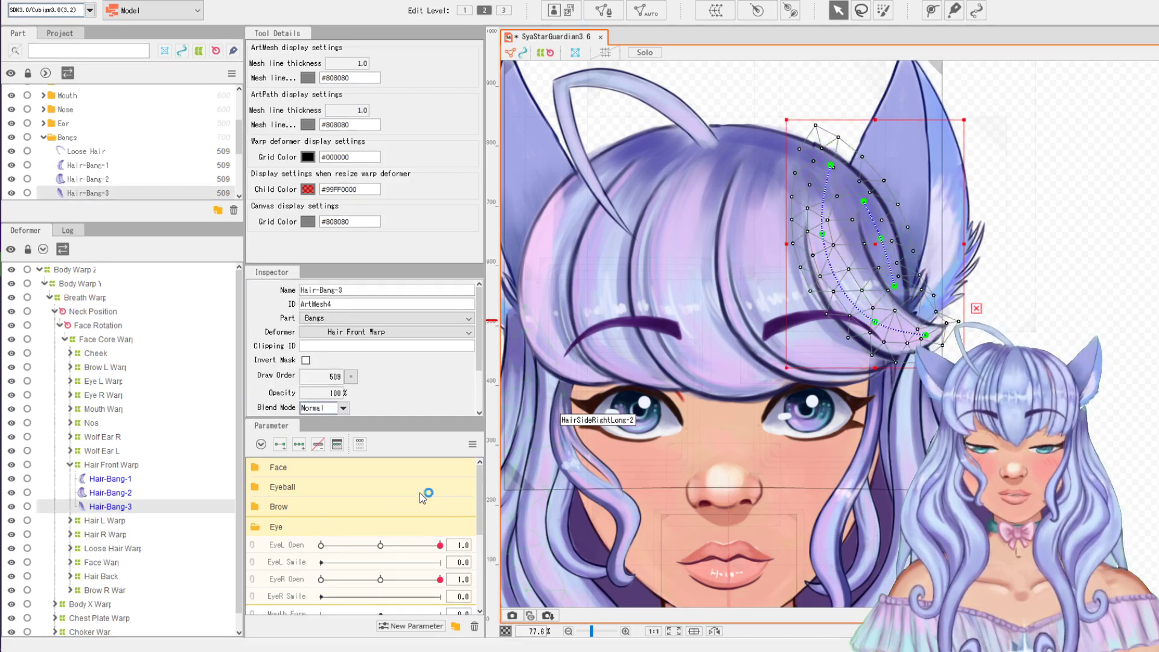
{"action": "scroll", "coordinate": [427, 493], "scroll_direction": "up", "scroll_amount": 5}
{"action": "scroll", "coordinate": [357, 486], "scroll_direction": "down", "scroll_amount": 5}
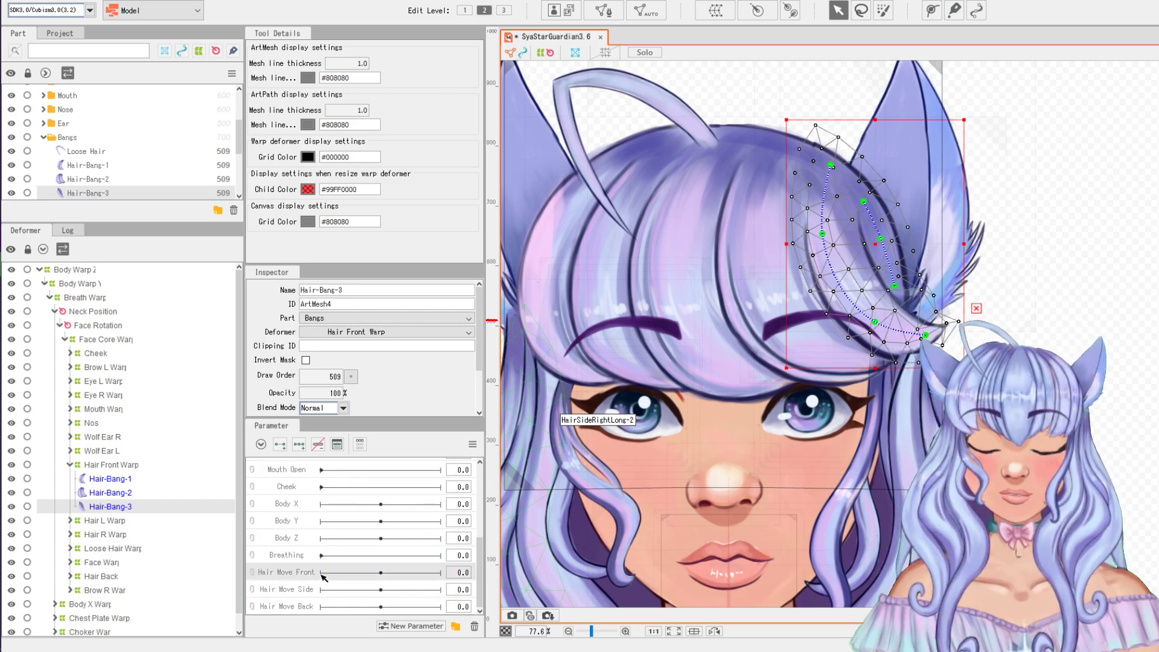
{"action": "left_click", "coordinate": [383, 572]}
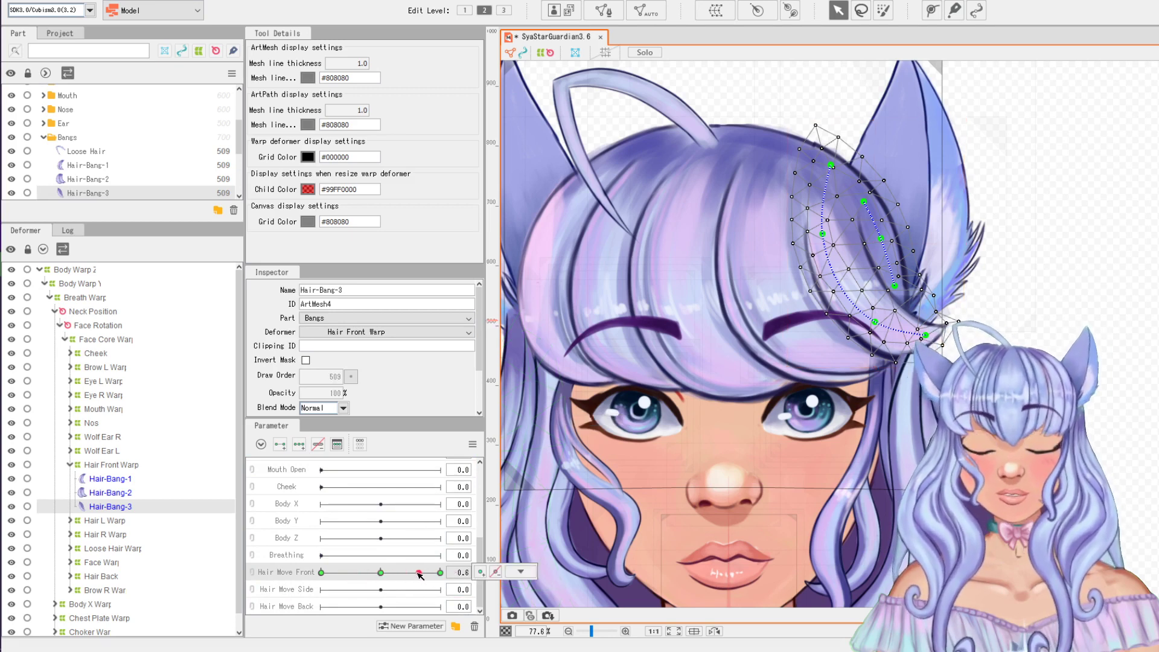
{"action": "left_click", "coordinate": [442, 573]}
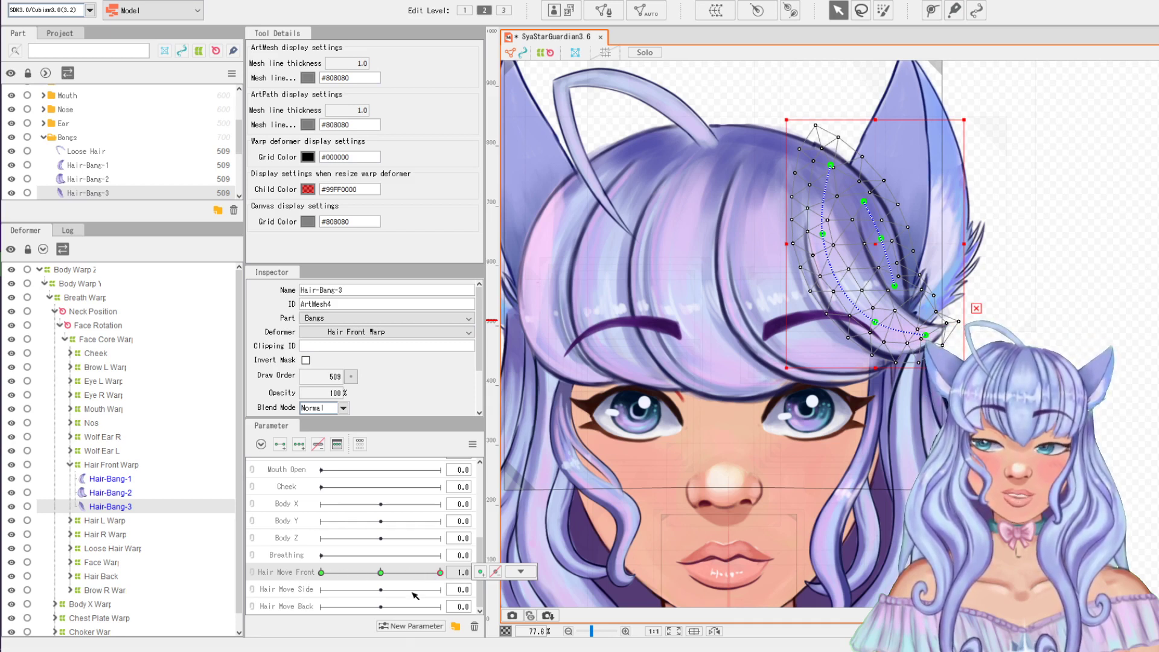
Review the key positions, name and ID of the Hair Move Front parameter without changing them
{"action": "double_click", "coordinate": [281, 572]}
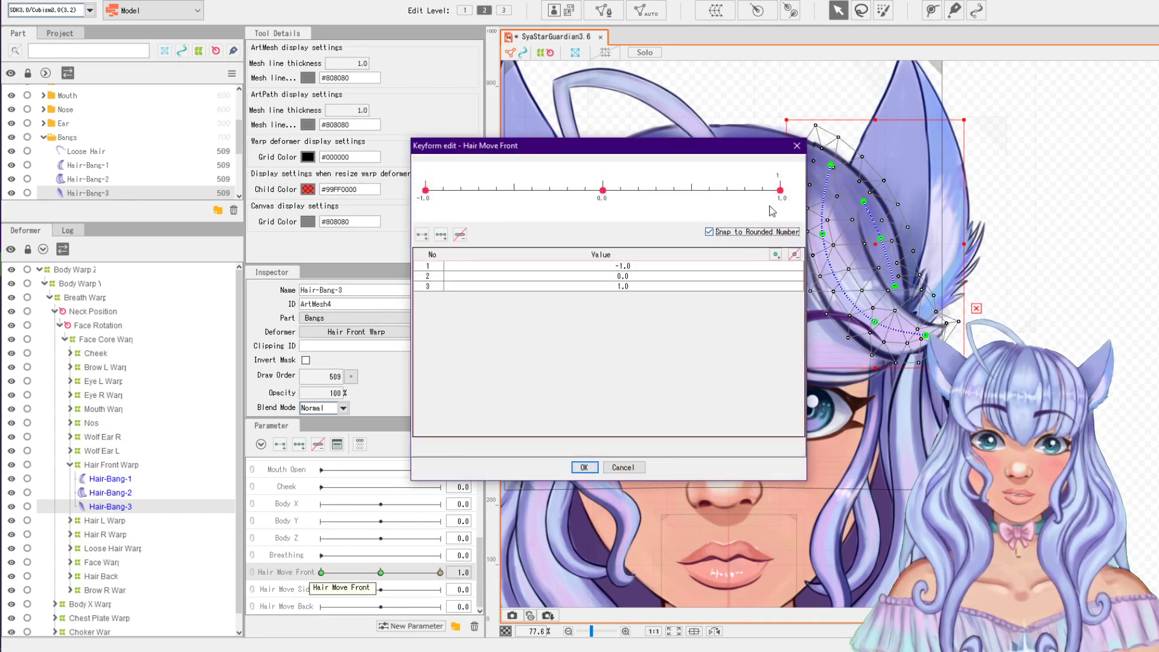
{"action": "left_click", "coordinate": [797, 145]}
{"action": "right_click", "coordinate": [282, 573]}
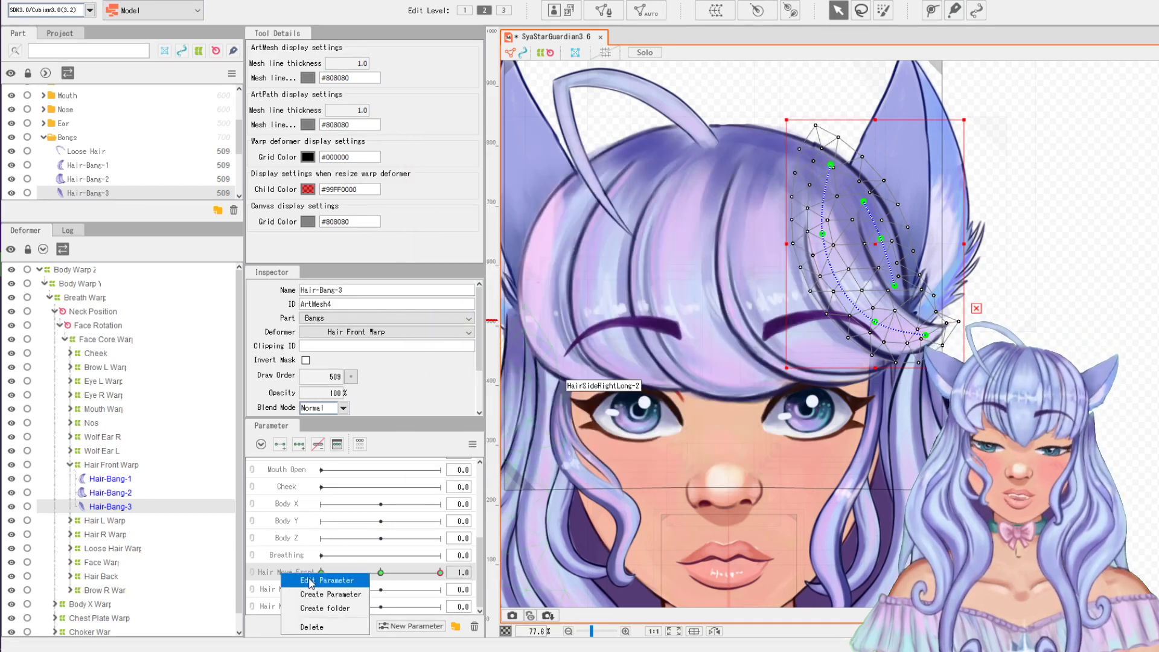
{"action": "left_click", "coordinate": [326, 580]}
{"action": "left_click", "coordinate": [573, 275]}
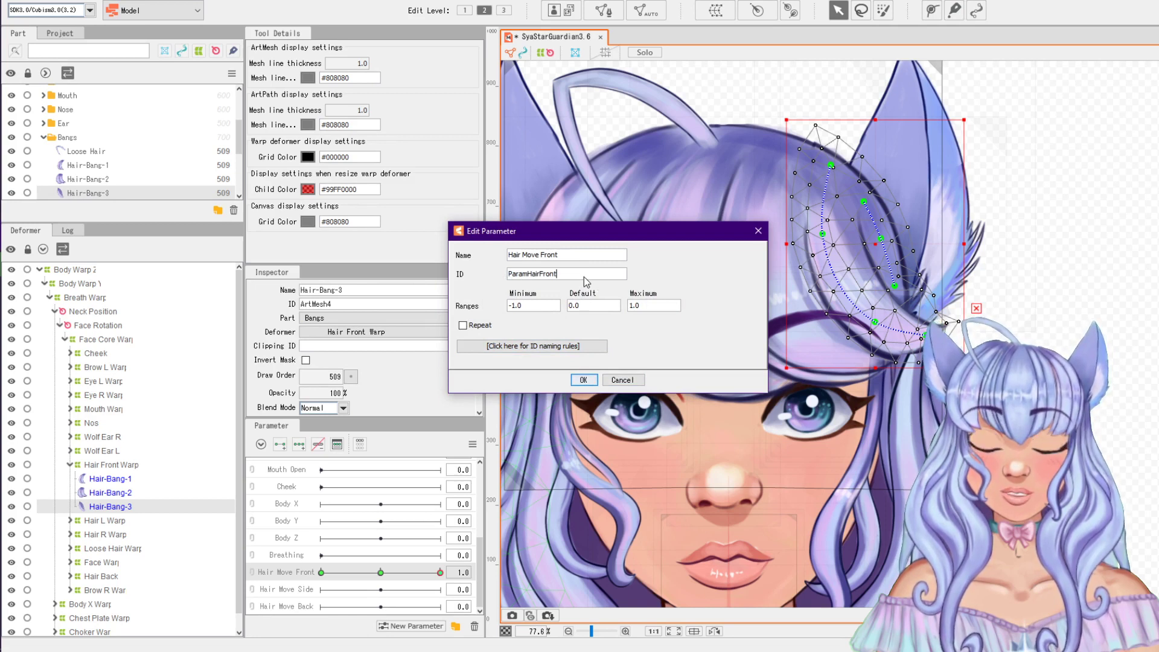
{"action": "left_click_drag", "start_coordinate": [584, 276], "coordinate": [494, 278]}
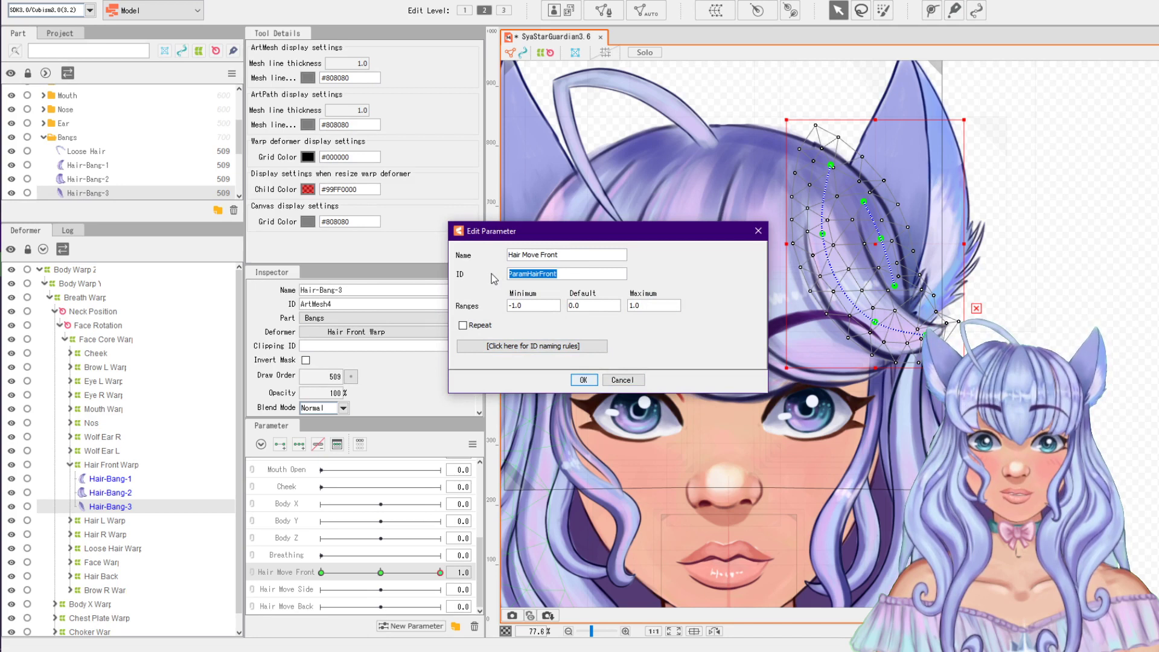
{"action": "left_click", "coordinate": [540, 274]}
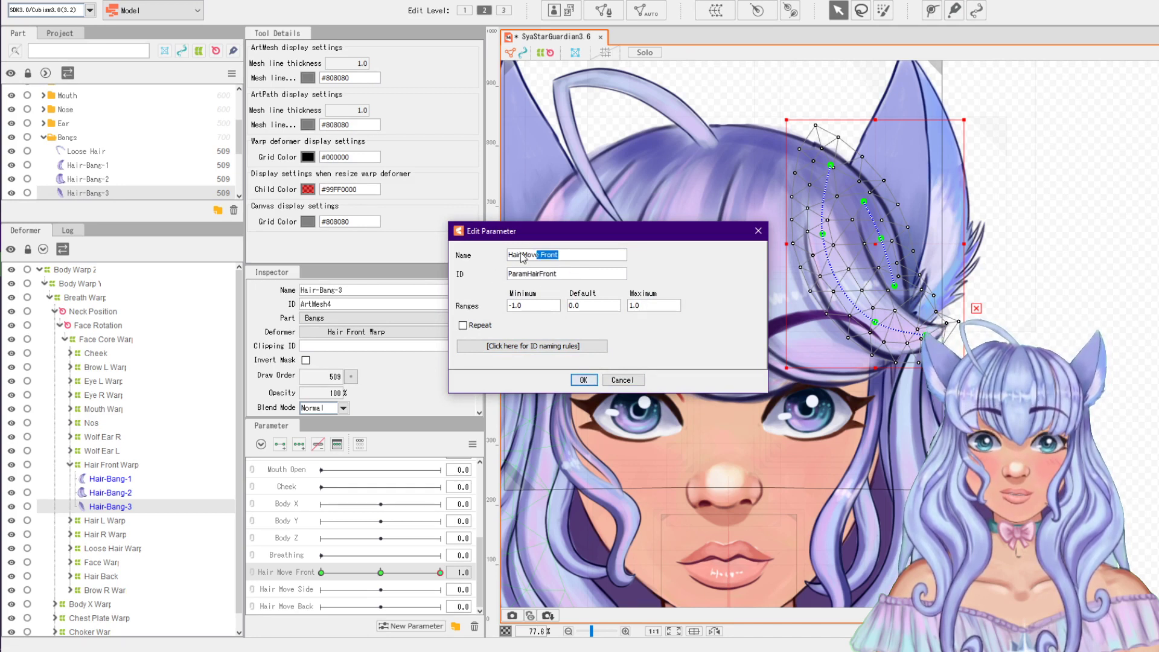
{"action": "left_click_drag", "start_coordinate": [522, 257], "coordinate": [506, 257]}
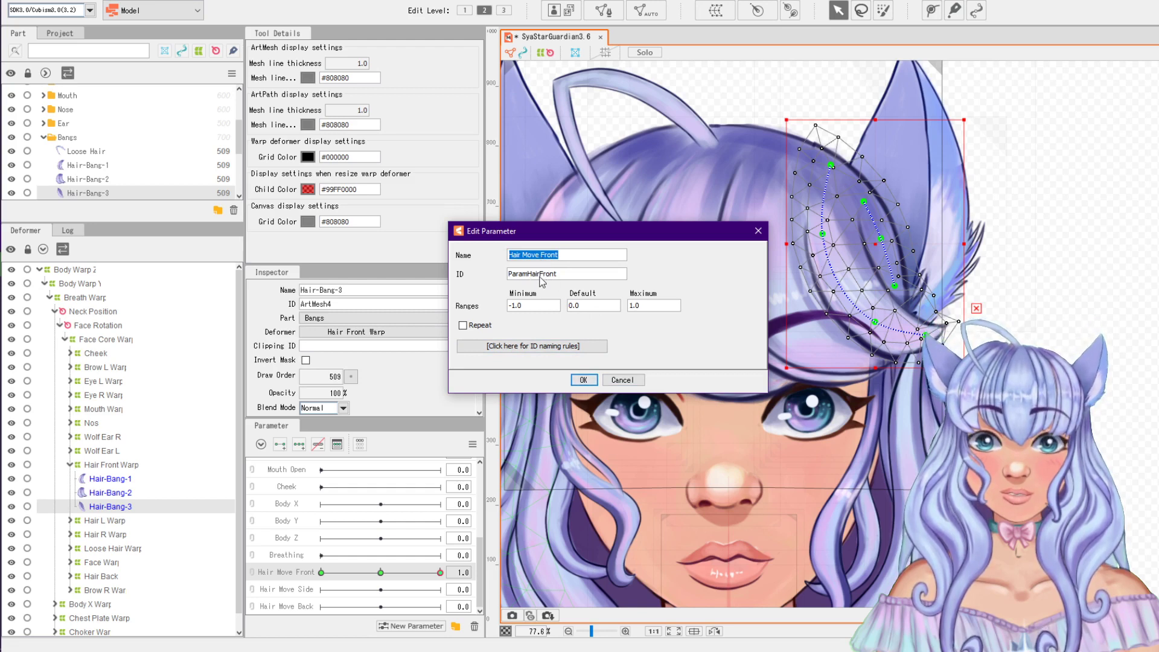
{"action": "left_click", "coordinate": [541, 274]}
{"action": "left_click", "coordinate": [630, 379]}
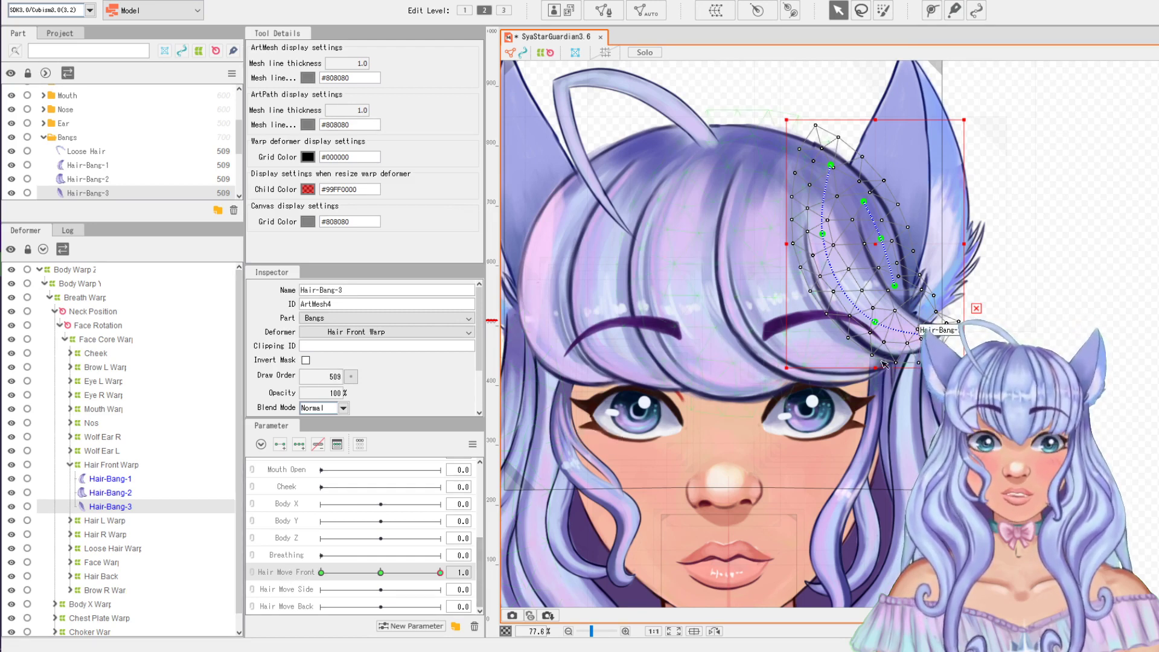
At Hair Move Front 1.0, swing the tip of Hair-Bang-3 outward and up toward the ear using the lower deform path points
{"action": "left_click_drag", "start_coordinate": [926, 335], "coordinate": [895, 321]}
{"action": "left_click_drag", "start_coordinate": [823, 234], "coordinate": [832, 237]}
{"action": "left_click_drag", "start_coordinate": [950, 321], "coordinate": [952, 315]}
{"action": "left_click", "coordinate": [948, 296]}
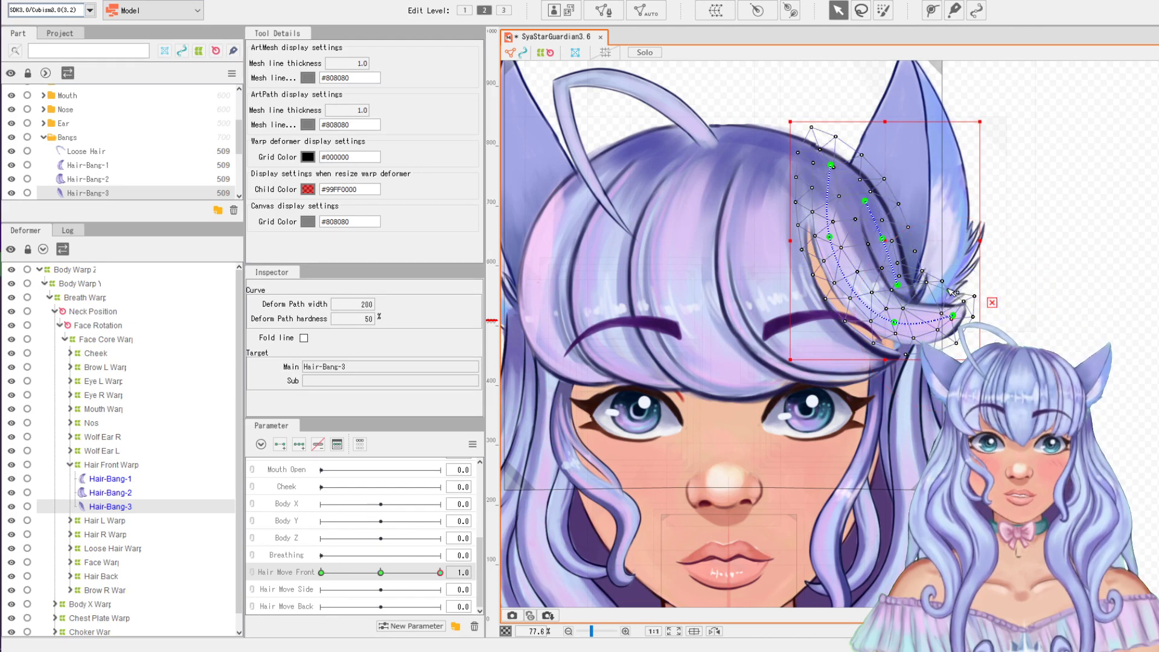
{"action": "left_click", "coordinate": [961, 299]}
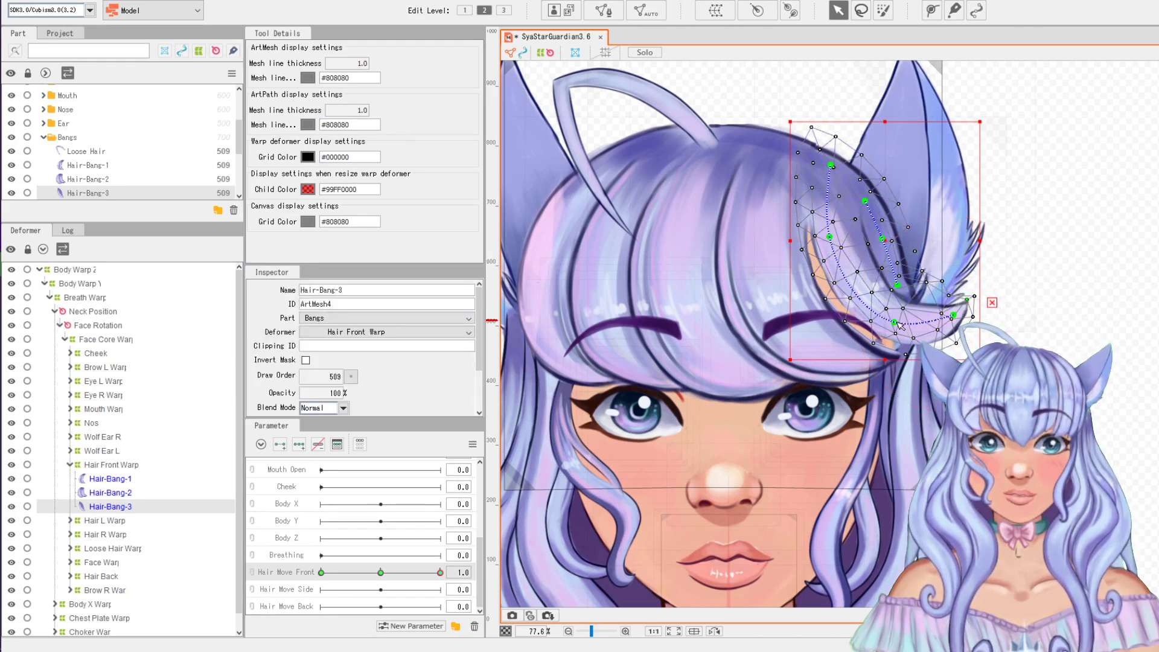
{"action": "left_click_drag", "start_coordinate": [894, 322], "coordinate": [909, 283]}
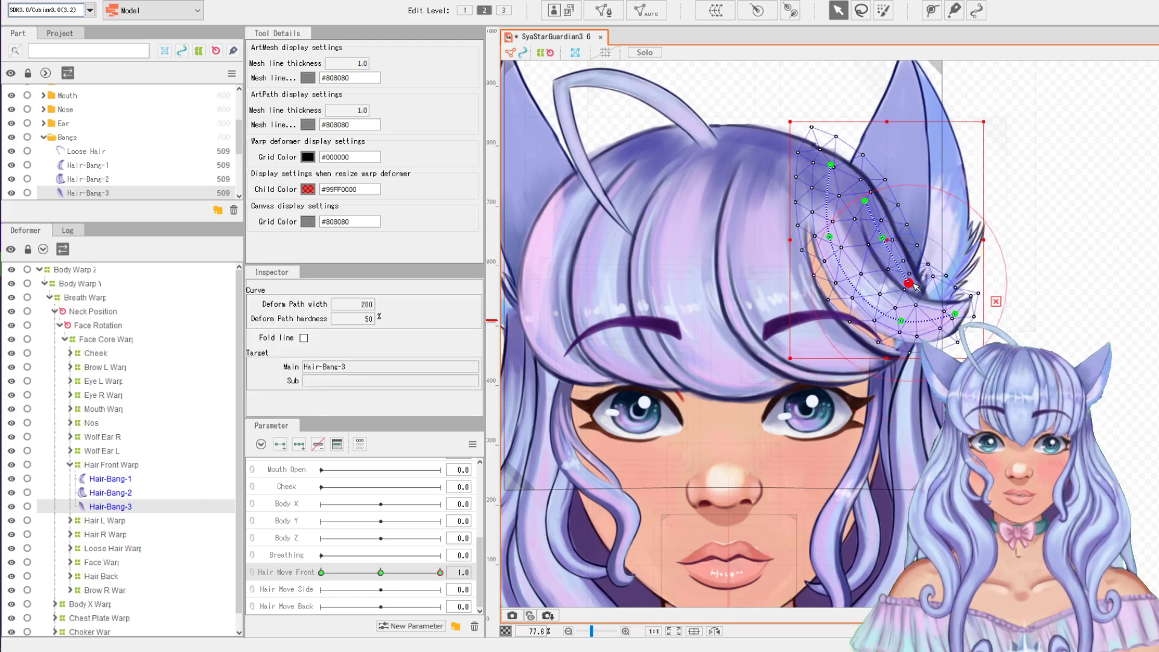
Fine-tune the upper and middle points of Hair-Bang-3's outer deform path at Hair Move Front 1.0
{"action": "scroll", "coordinate": [884, 240], "scroll_direction": "up", "scroll_amount": 5}
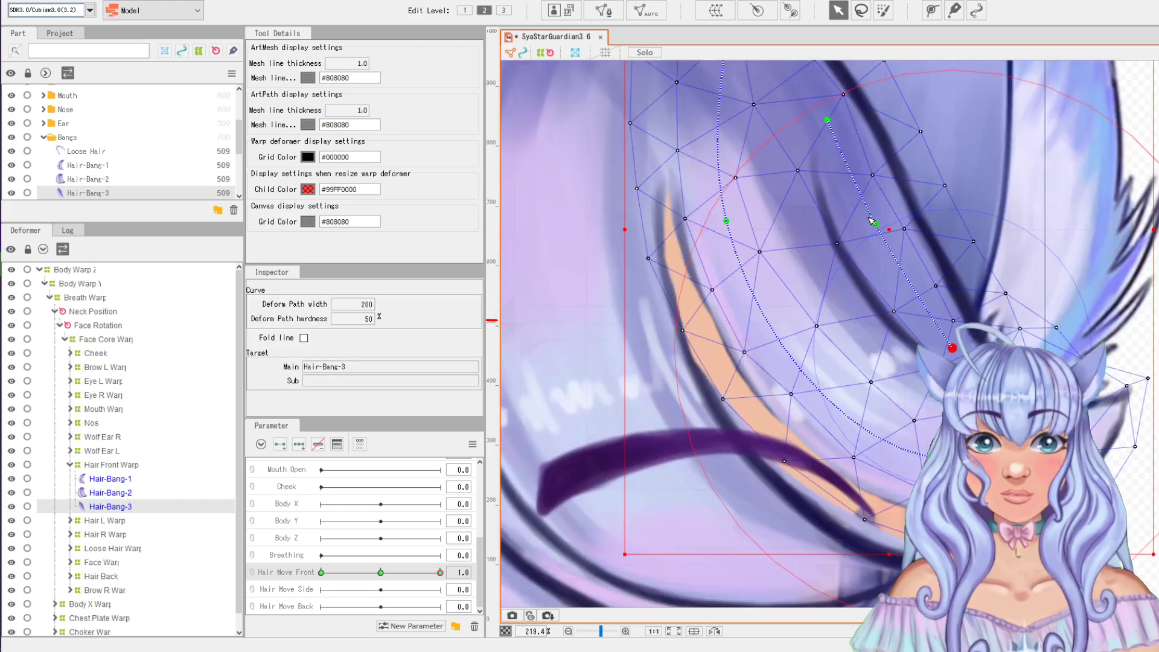
{"action": "left_click_drag", "start_coordinate": [876, 223], "coordinate": [882, 222]}
{"action": "left_click_drag", "start_coordinate": [828, 120], "coordinate": [836, 120]}
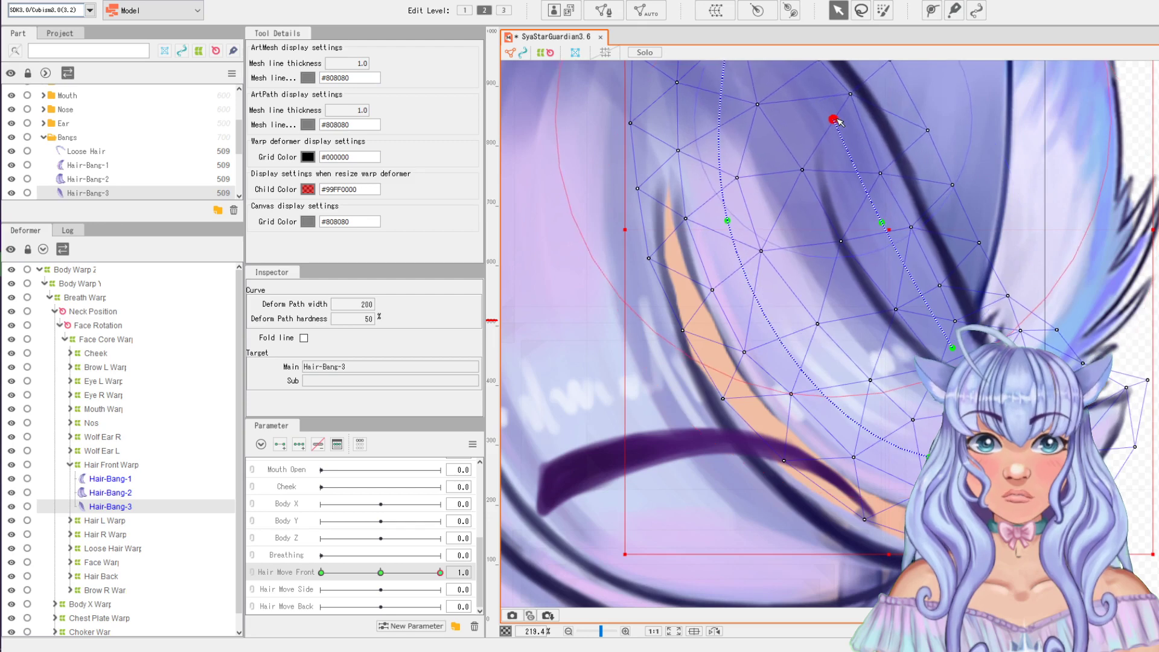
{"action": "scroll", "coordinate": [874, 258], "scroll_direction": "down", "scroll_amount": 5}
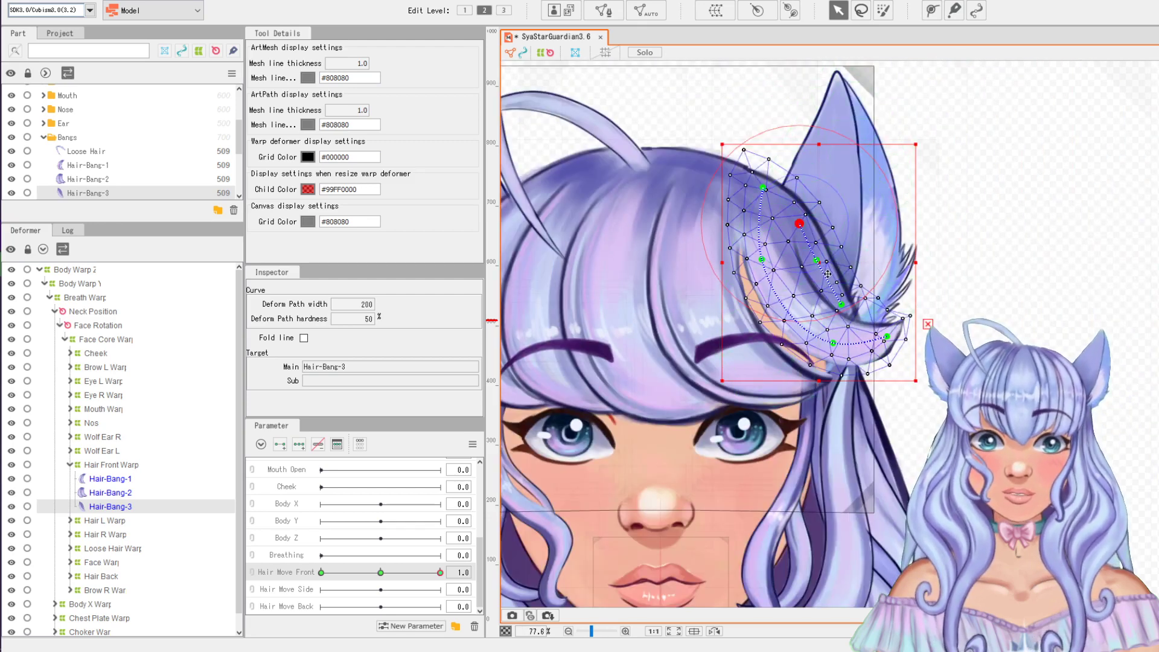
{"action": "scroll", "coordinate": [819, 261], "scroll_direction": "up", "scroll_amount": 3}
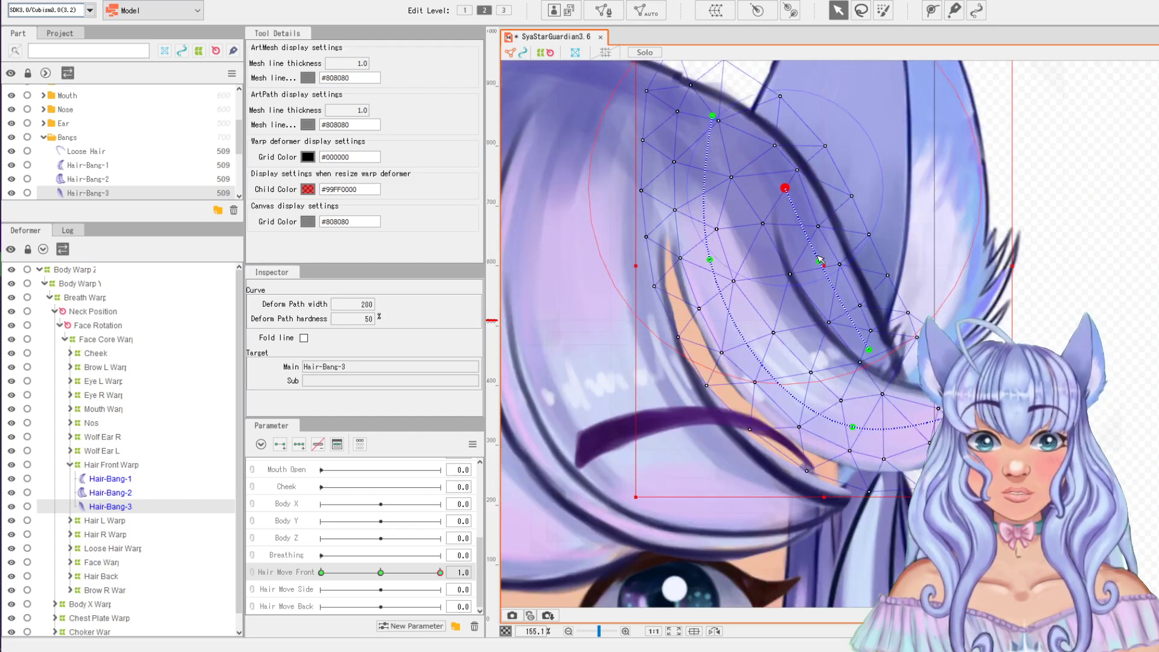
{"action": "left_click_drag", "start_coordinate": [819, 260], "coordinate": [817, 264]}
{"action": "left_click_drag", "start_coordinate": [786, 189], "coordinate": [782, 205]}
{"action": "scroll", "coordinate": [783, 208], "scroll_direction": "down", "scroll_amount": 3}
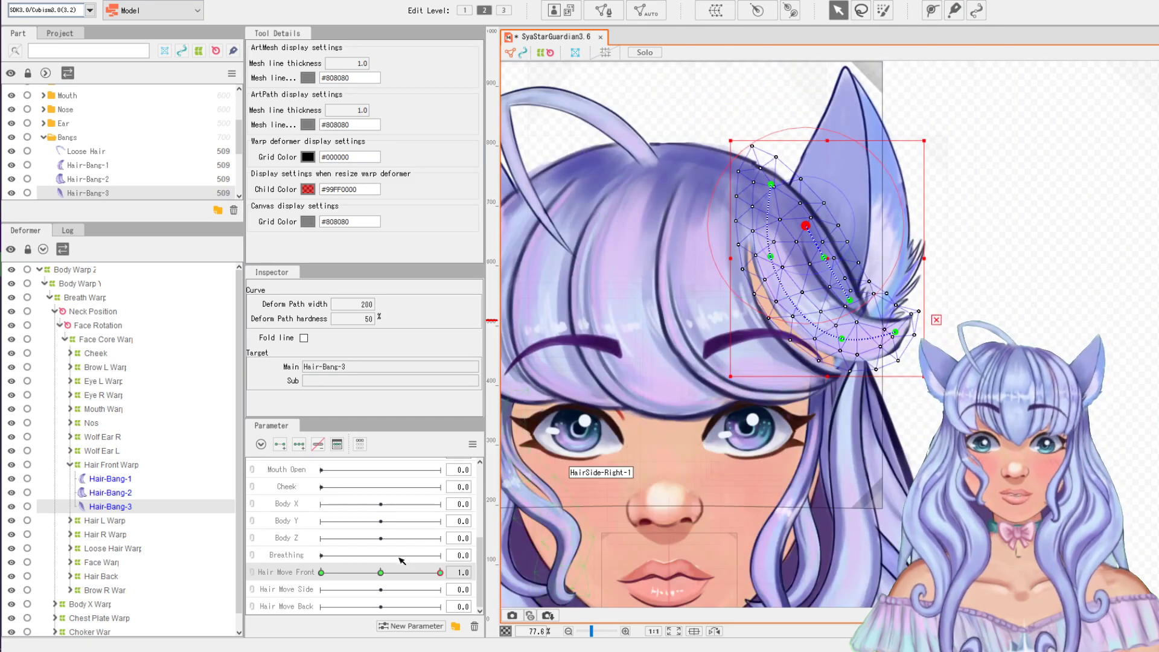
At Hair Move Front -1.0, pull Hair-Bang-3's tip inward and down, return the parameter to 1.0 and save the model
{"action": "mouse_move", "coordinate": [440, 572]}
{"action": "left_mouse_down"}
{"action": "mouse_move", "coordinate": [420, 573]}
{"action": "mouse_move", "coordinate": [437, 576]}
{"action": "left_mouse_up"}
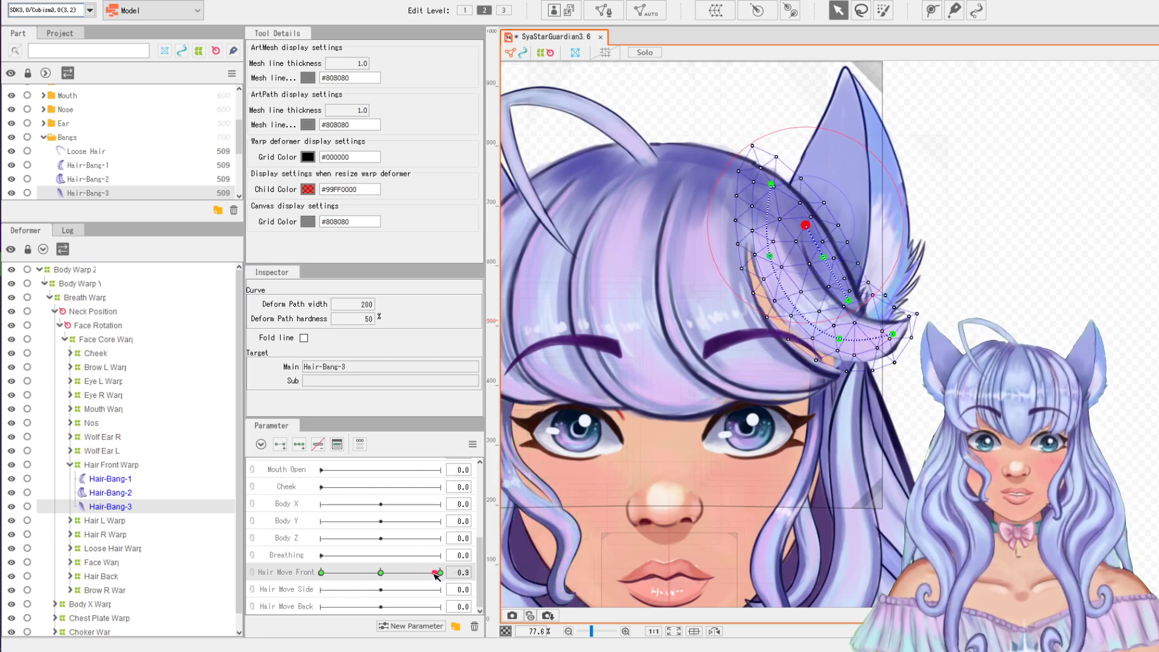
{"action": "left_click", "coordinate": [381, 573]}
{"action": "left_click", "coordinate": [320, 573]}
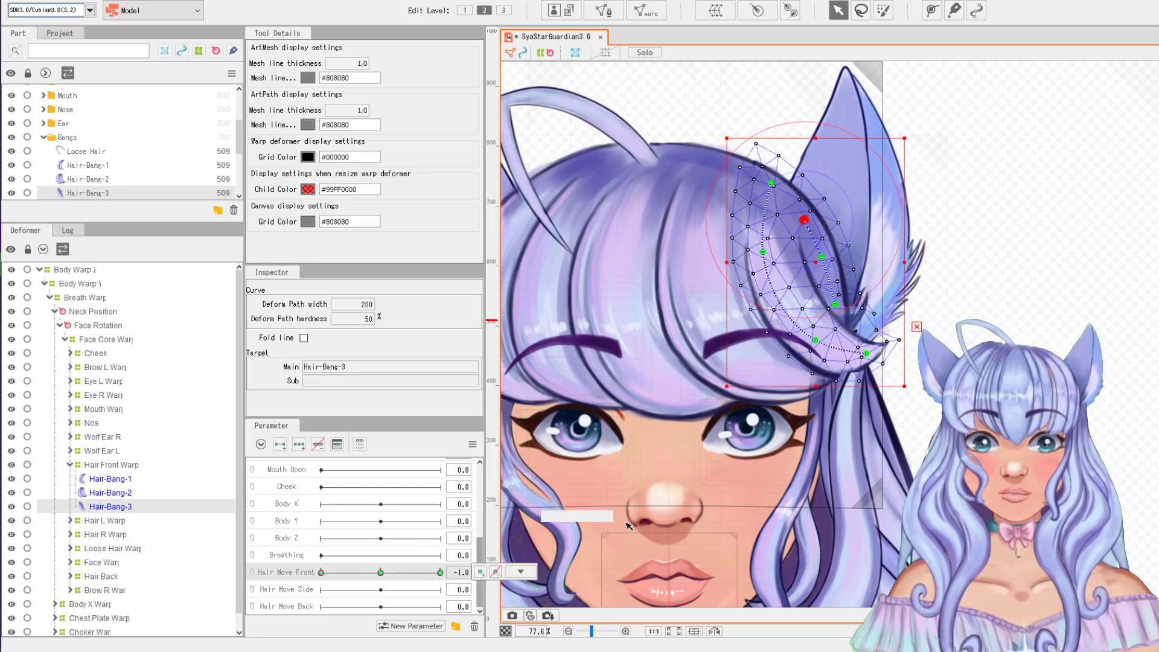
{"action": "left_click_drag", "start_coordinate": [899, 365], "coordinate": [878, 377]}
{"action": "left_click_drag", "start_coordinate": [792, 258], "coordinate": [788, 261]}
{"action": "left_click_drag", "start_coordinate": [380, 572], "coordinate": [451, 572]}
{"action": "key", "text": "ctrl+s"}
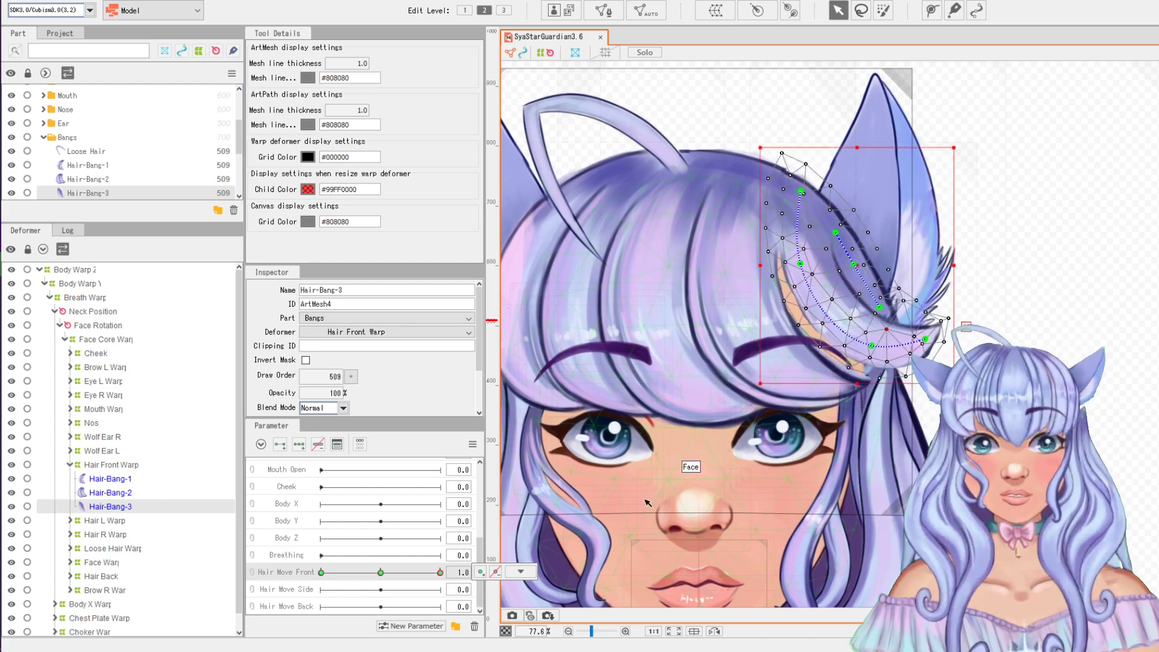
Set Hair Move Front to 0.0, select Hair-Bang-2 and add three keys for it on that parameter
{"action": "left_click_drag", "start_coordinate": [692, 443], "coordinate": [716, 443]}
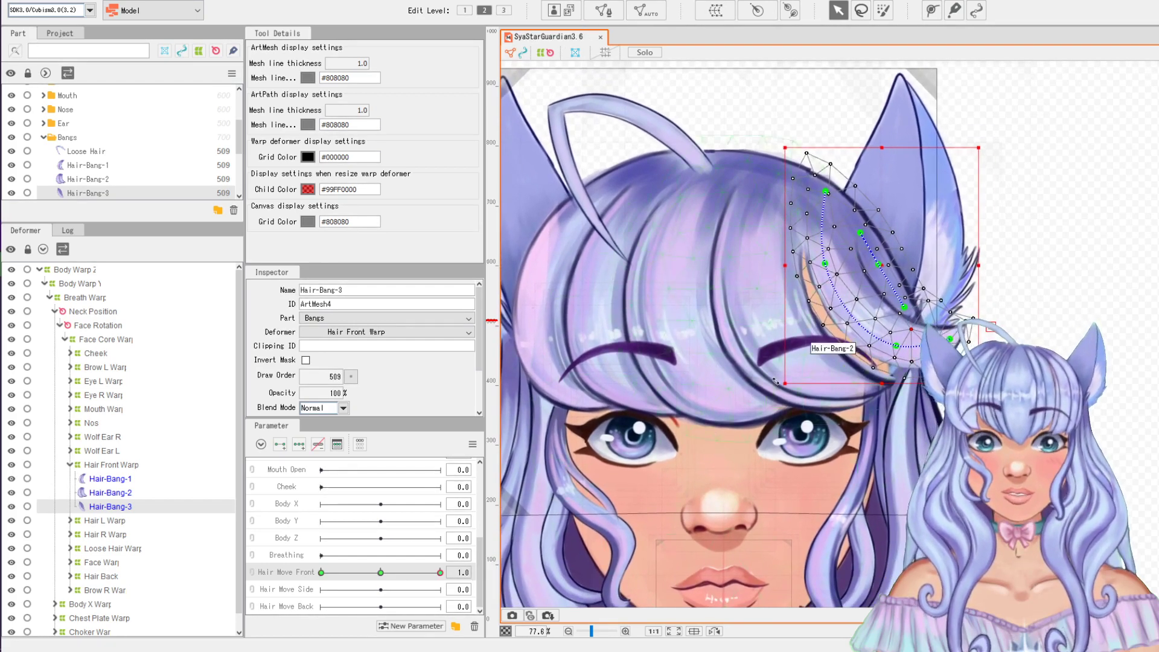
{"action": "scroll", "coordinate": [809, 426], "scroll_direction": "up", "scroll_amount": 2}
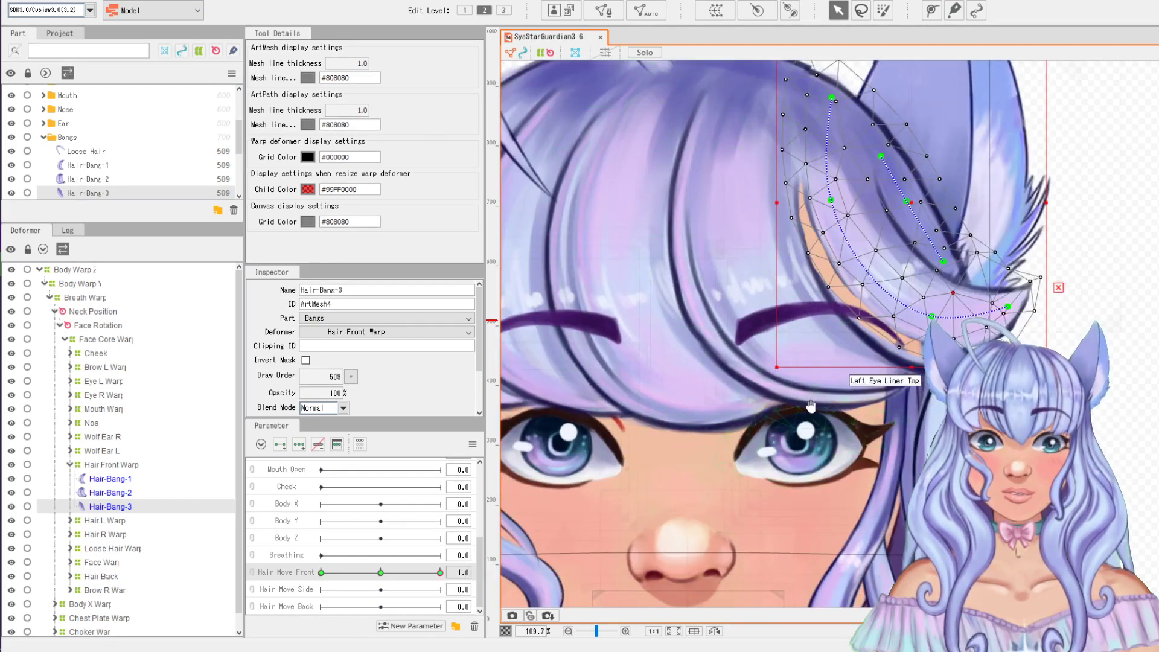
{"action": "left_click_drag", "start_coordinate": [809, 426], "coordinate": [783, 448]}
{"action": "scroll", "coordinate": [768, 442], "scroll_direction": "down", "scroll_amount": 2}
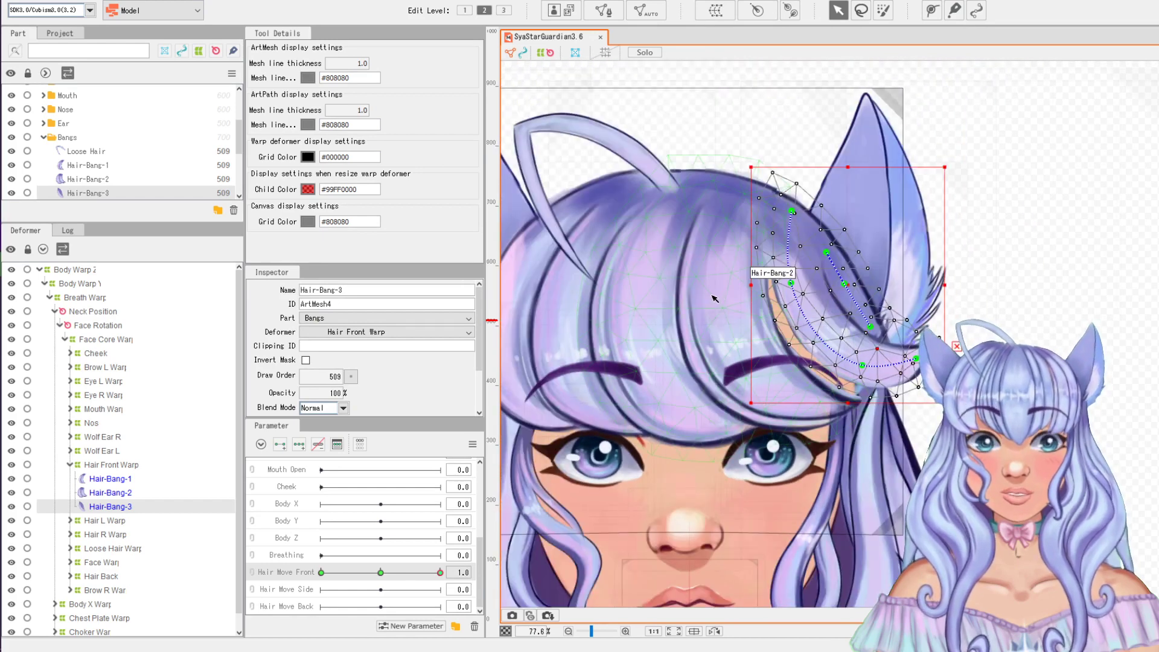
{"action": "mouse_move", "coordinate": [369, 575]}
{"action": "left_mouse_down"}
{"action": "mouse_move", "coordinate": [326, 567]}
{"action": "mouse_move", "coordinate": [373, 558]}
{"action": "left_mouse_up"}
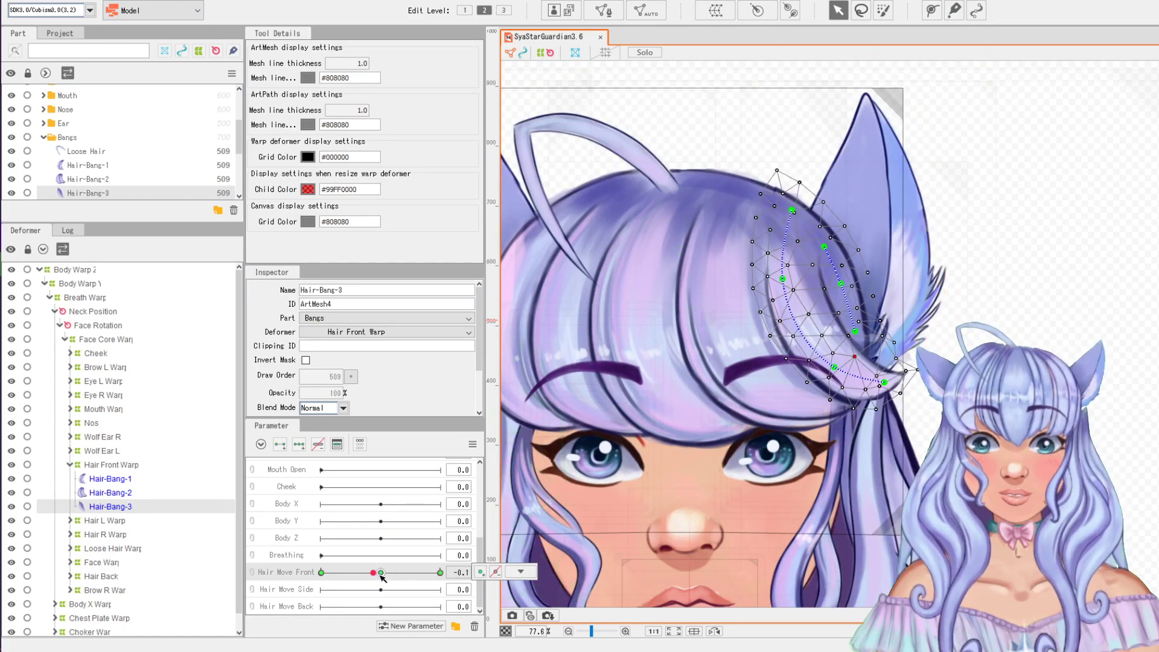
{"action": "left_click", "coordinate": [677, 346]}
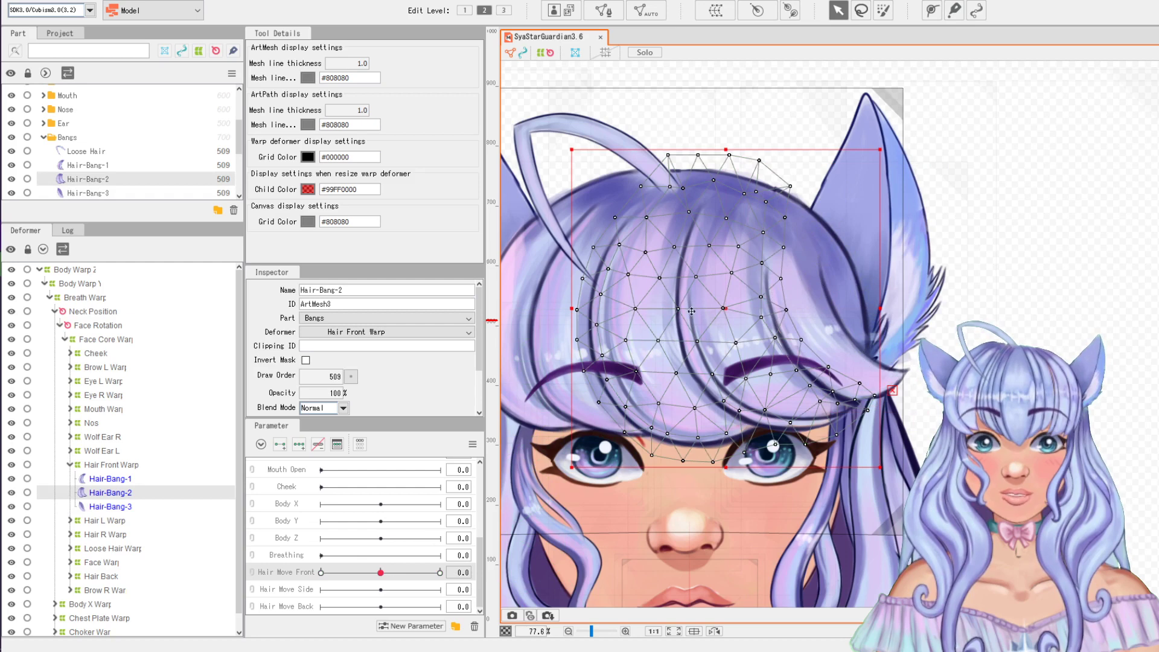
{"action": "left_click_drag", "start_coordinate": [691, 354], "coordinate": [729, 343]}
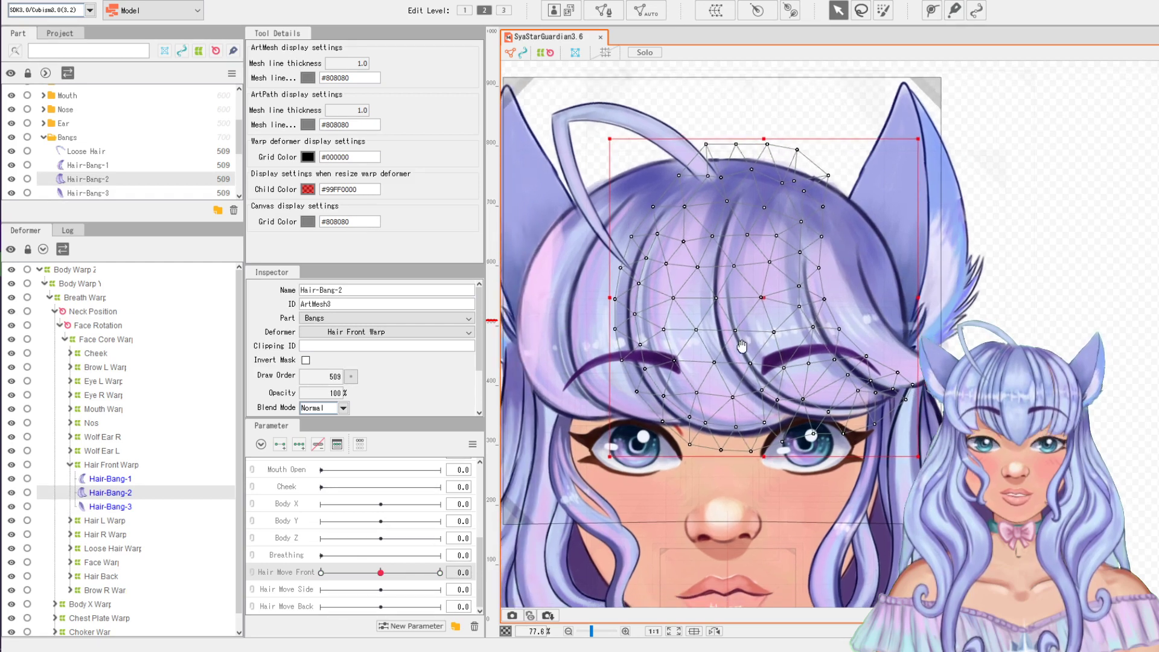
{"action": "left_click", "coordinate": [299, 443]}
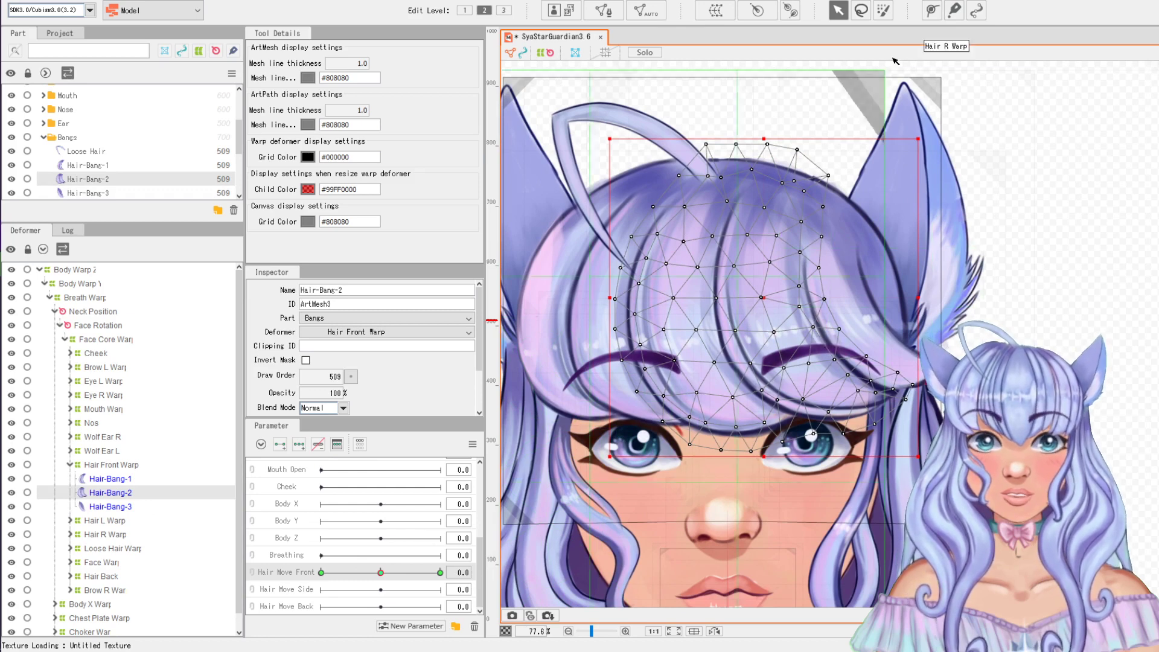
Add a five-point deform path to Hair-Bang-2, curving from the crown down to its lower edge between the eyes
{"action": "left_click", "coordinate": [931, 10]}
{"action": "left_click", "coordinate": [721, 185]}
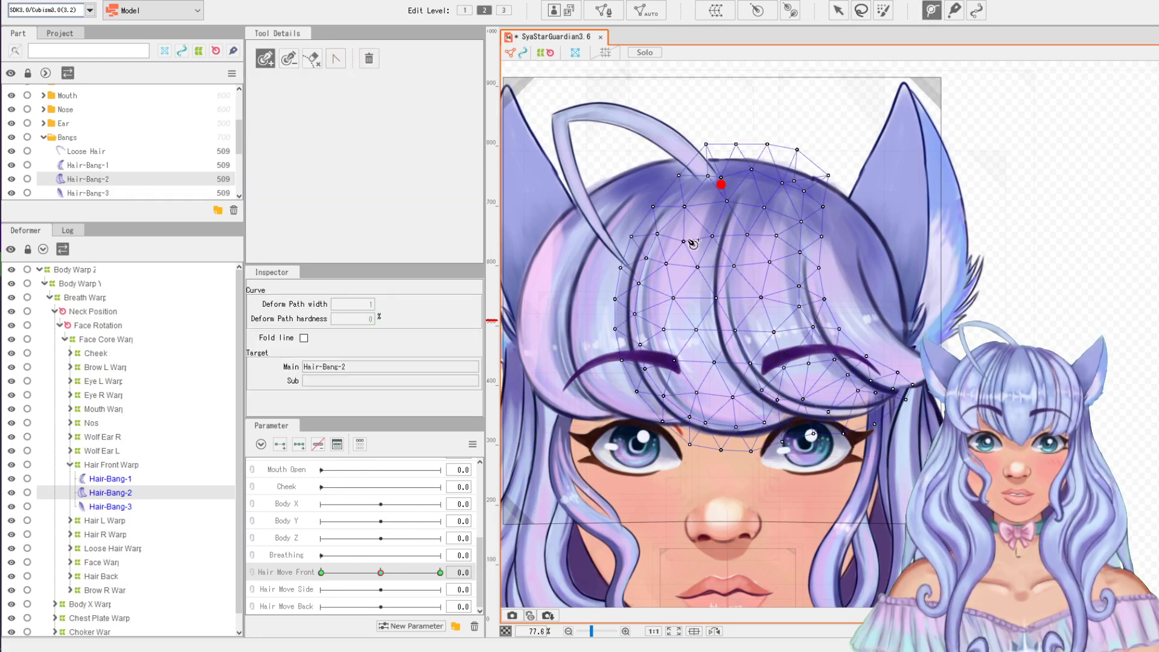
{"action": "left_click", "coordinate": [691, 220]}
{"action": "left_click", "coordinate": [673, 294]}
{"action": "left_click", "coordinate": [692, 372]}
{"action": "left_click", "coordinate": [757, 418]}
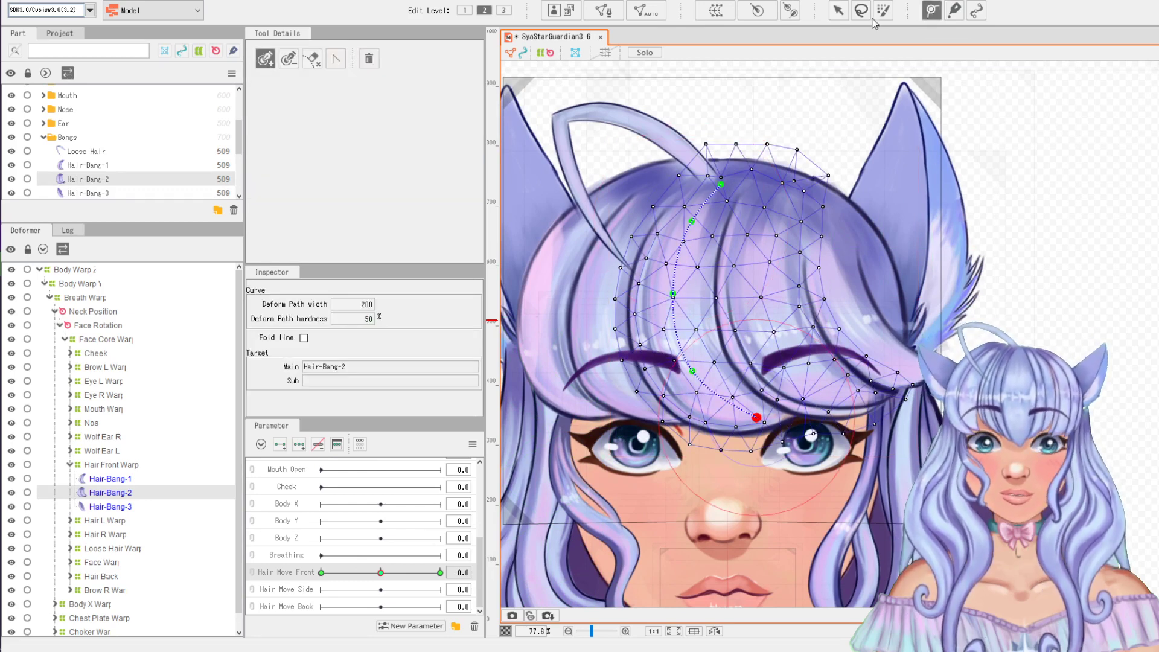
{"action": "left_click", "coordinate": [838, 10]}
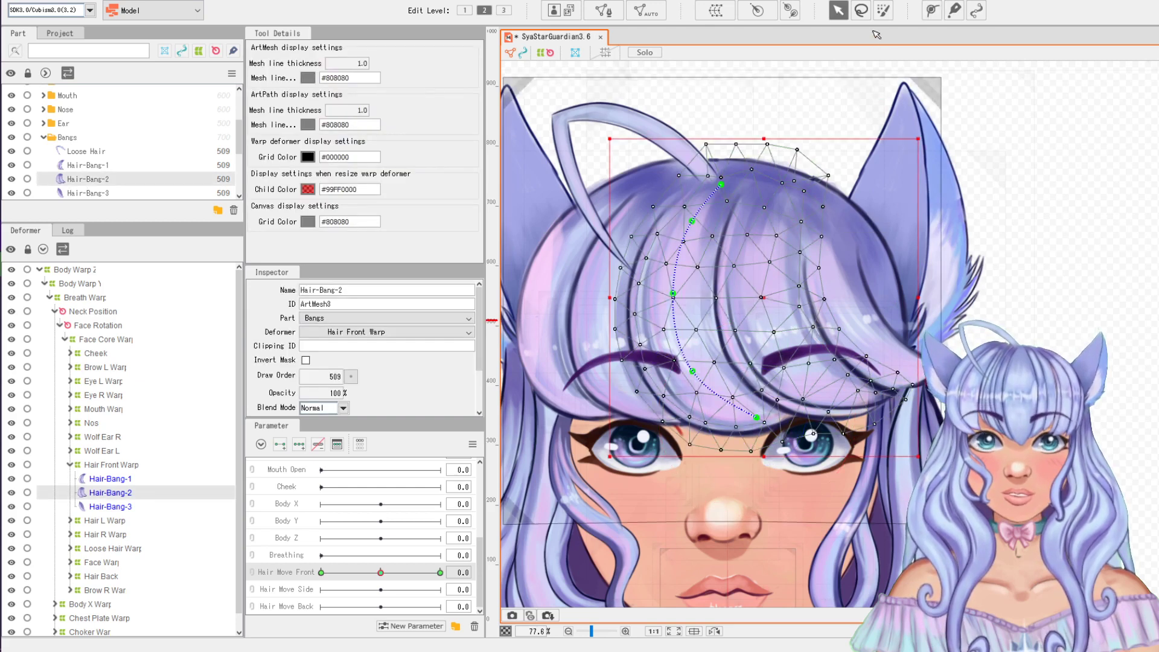
Add a second five-point deform path to Hair-Bang-2, curving from the upper hair down to its outer tip near the ear
{"action": "left_click", "coordinate": [930, 13]}
{"action": "left_click", "coordinate": [781, 201]}
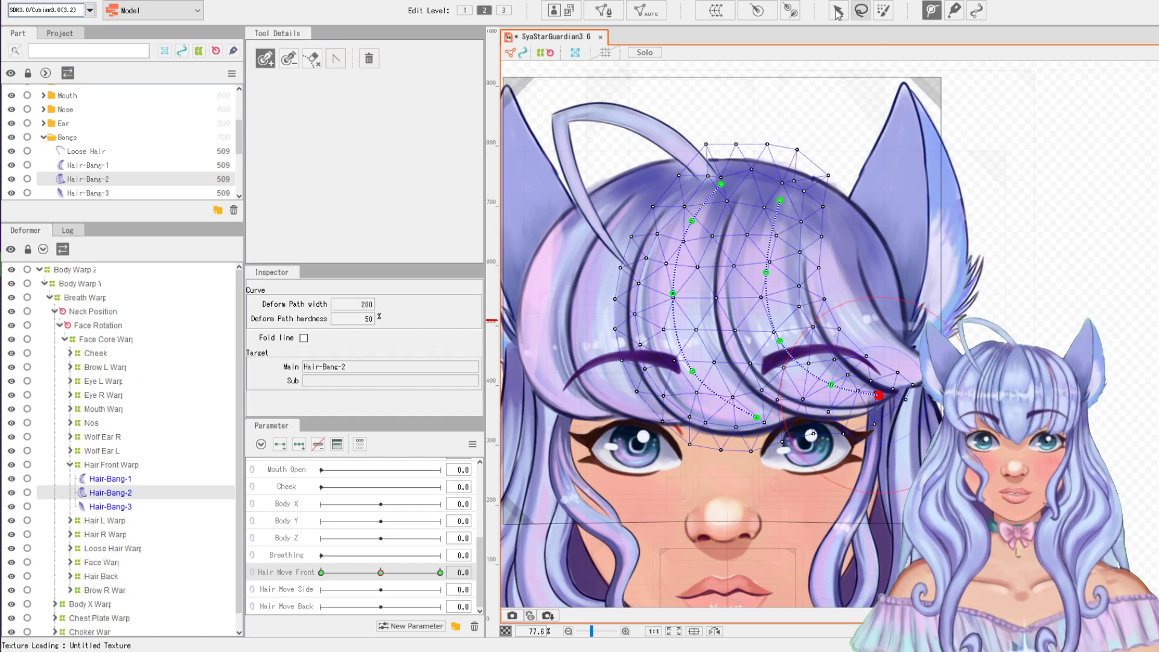
{"action": "left_click", "coordinate": [839, 11]}
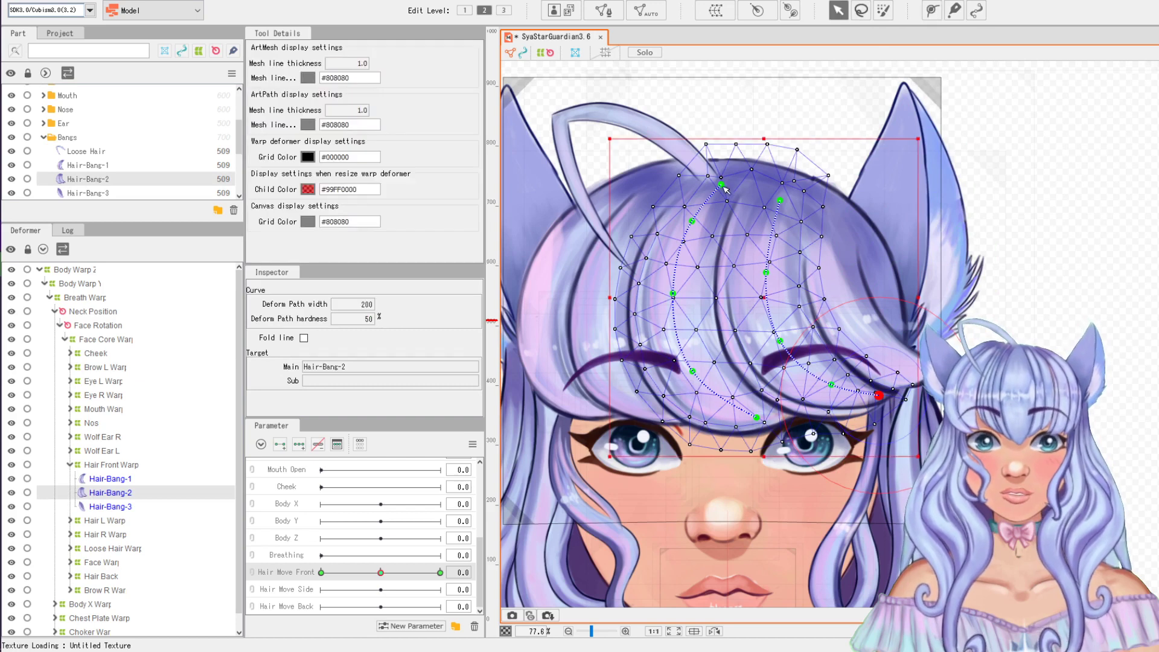
{"action": "left_click", "coordinate": [720, 184]}
At Hair Move Front 1.0, swing Hair-Bang-2's outer tip and the path point beside it outward toward the ear
{"action": "left_click", "coordinate": [440, 572]}
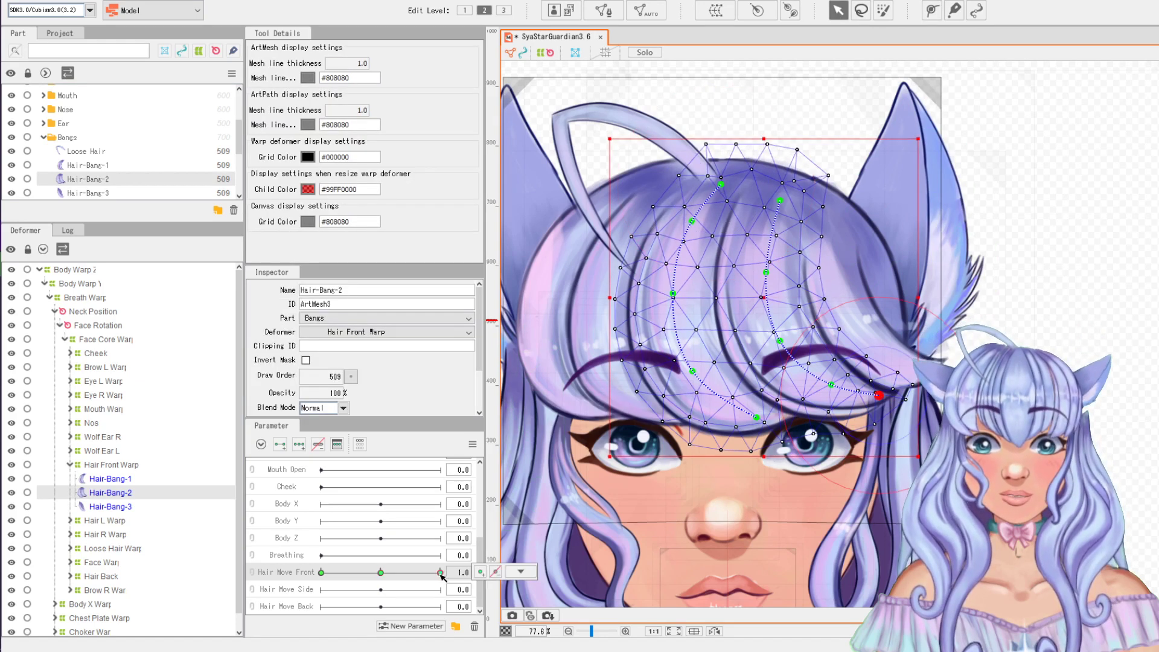
{"action": "left_click", "coordinate": [879, 396]}
{"action": "left_click_drag", "start_coordinate": [890, 390], "coordinate": [907, 384]}
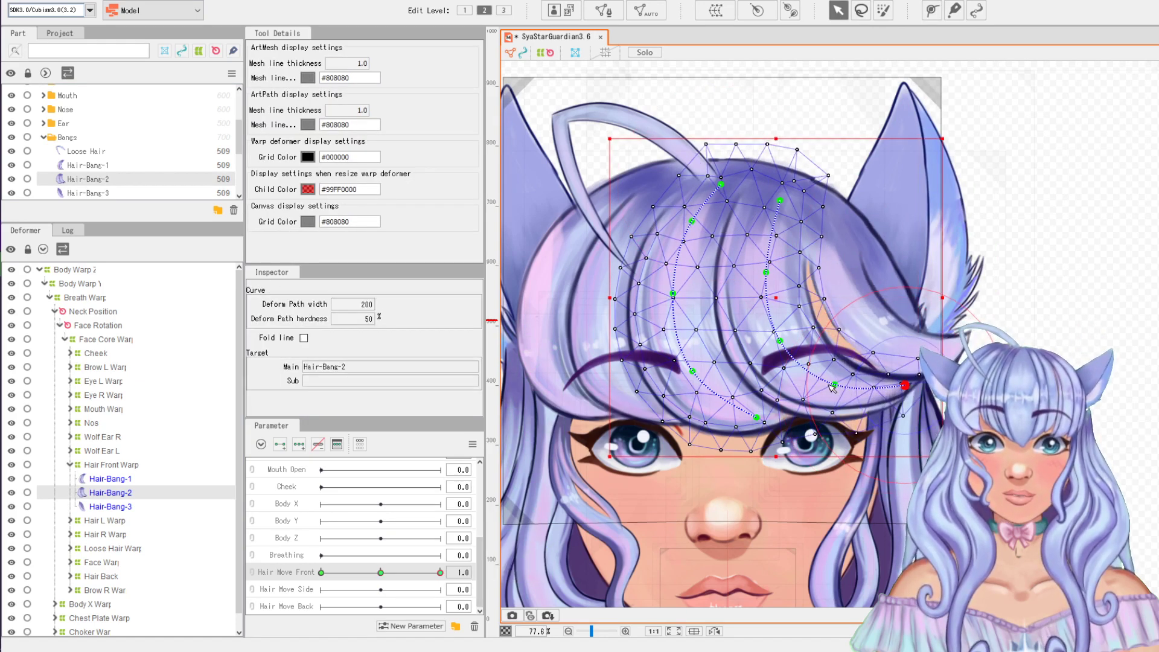
{"action": "left_click_drag", "start_coordinate": [831, 384], "coordinate": [861, 382]}
At Hair Move Front -1.0, shift the points of both Hair-Bang-2 deform paths inward, lowering the outer tip
{"action": "left_click", "coordinate": [382, 572]}
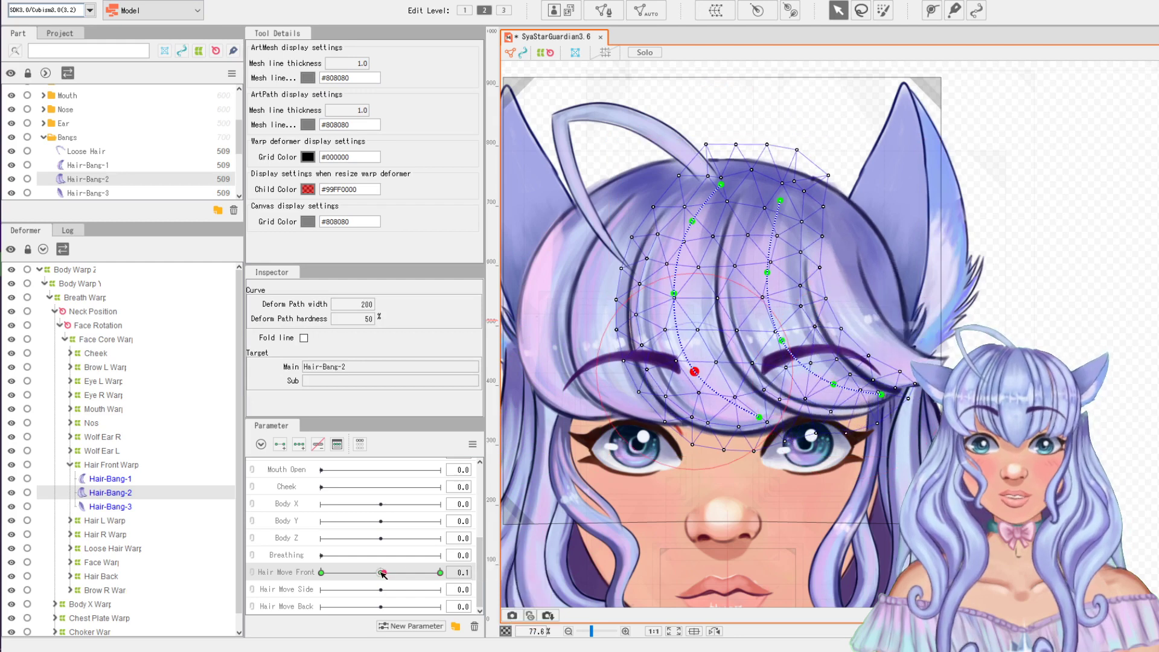
{"action": "left_click", "coordinate": [321, 572]}
{"action": "left_click_drag", "start_coordinate": [759, 417], "coordinate": [737, 418]}
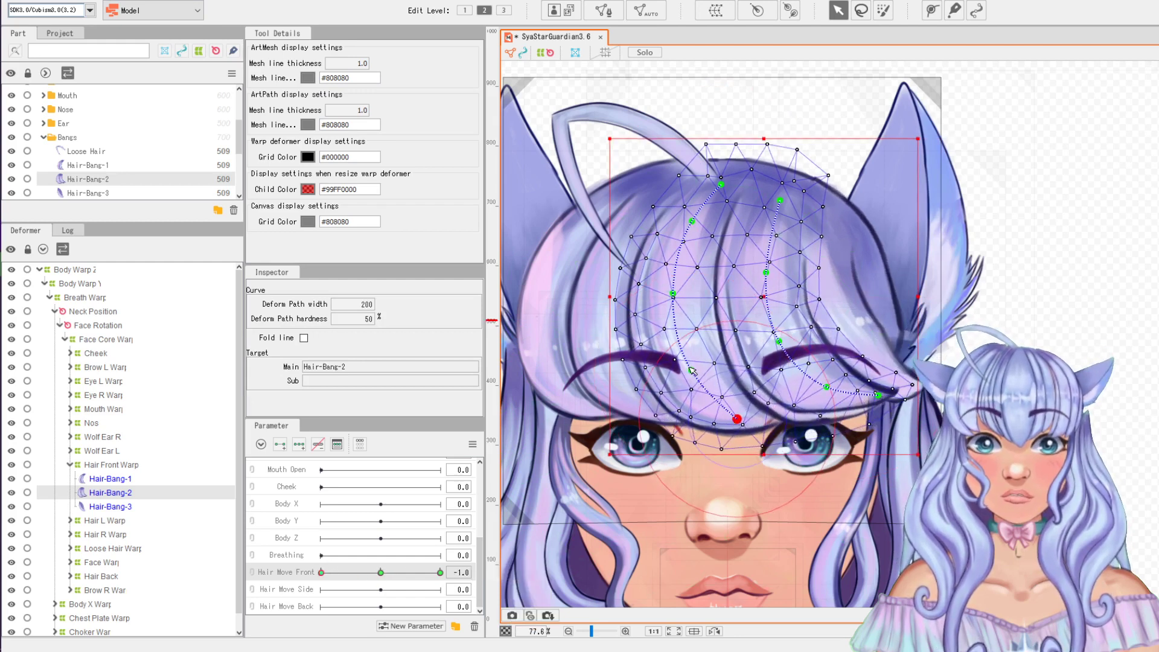
{"action": "left_click_drag", "start_coordinate": [692, 371], "coordinate": [678, 370]}
{"action": "left_click_drag", "start_coordinate": [672, 294], "coordinate": [660, 292]}
{"action": "left_click_drag", "start_coordinate": [690, 220], "coordinate": [684, 218]}
{"action": "left_click_drag", "start_coordinate": [827, 387], "coordinate": [862, 423]}
{"action": "left_click_drag", "start_coordinate": [777, 339], "coordinate": [763, 344]}
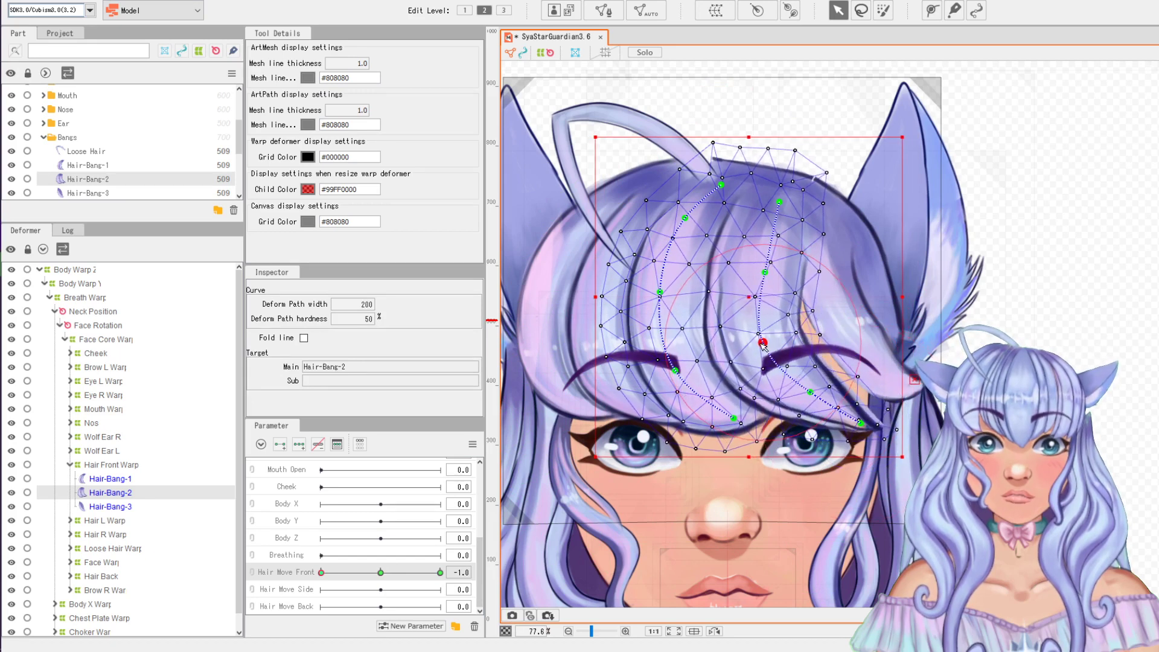
{"action": "left_click_drag", "start_coordinate": [767, 273], "coordinate": [760, 271]}
Select Hair-Bang-3 and move its inner deform path points and tip further inward and down at Hair Move Front -1.0
{"action": "left_click", "coordinate": [882, 361]}
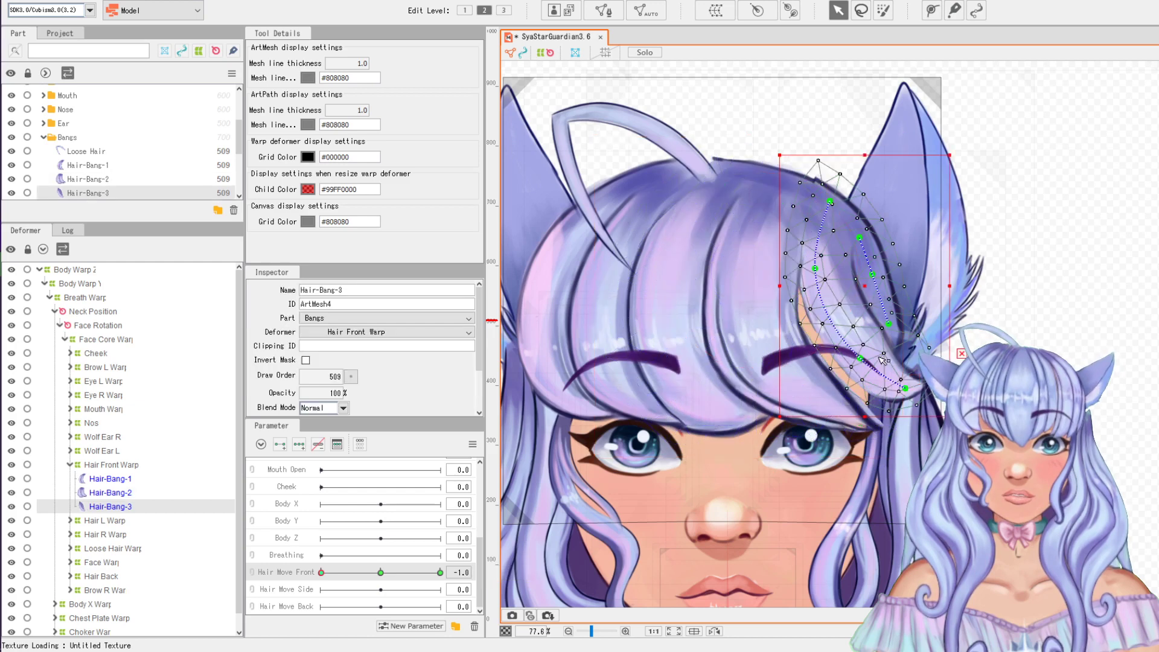
{"action": "left_click_drag", "start_coordinate": [861, 360], "coordinate": [850, 362]}
{"action": "left_click_drag", "start_coordinate": [905, 389], "coordinate": [896, 405]}
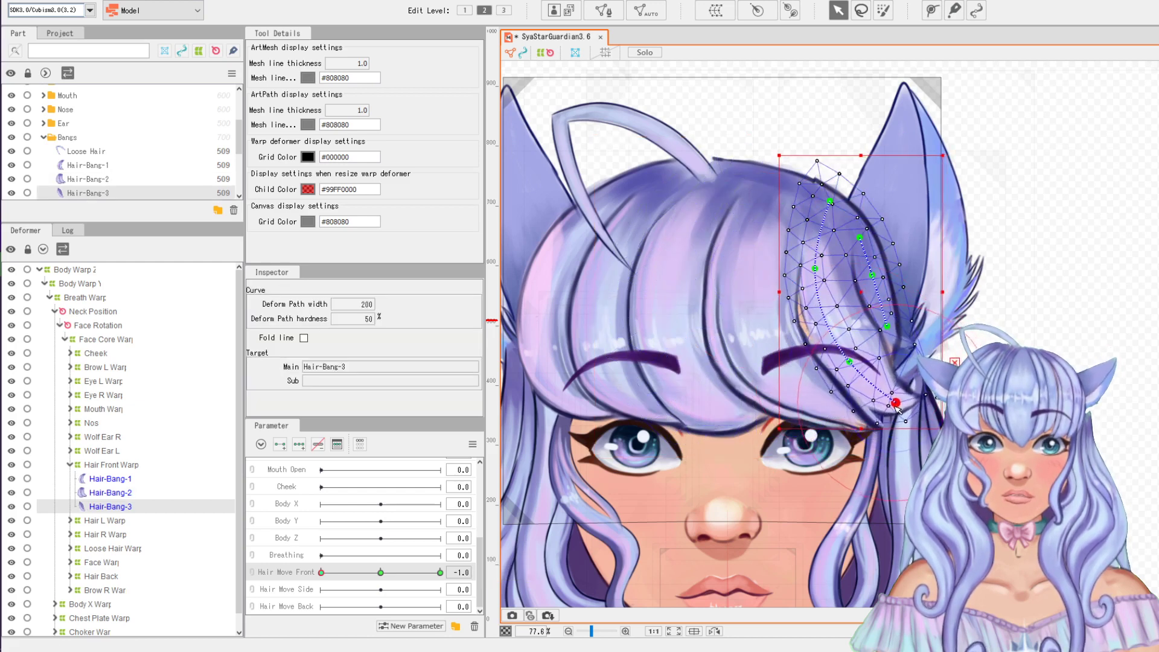
{"action": "left_click_drag", "start_coordinate": [815, 268], "coordinate": [813, 270]}
{"action": "left_click", "coordinate": [849, 356]}
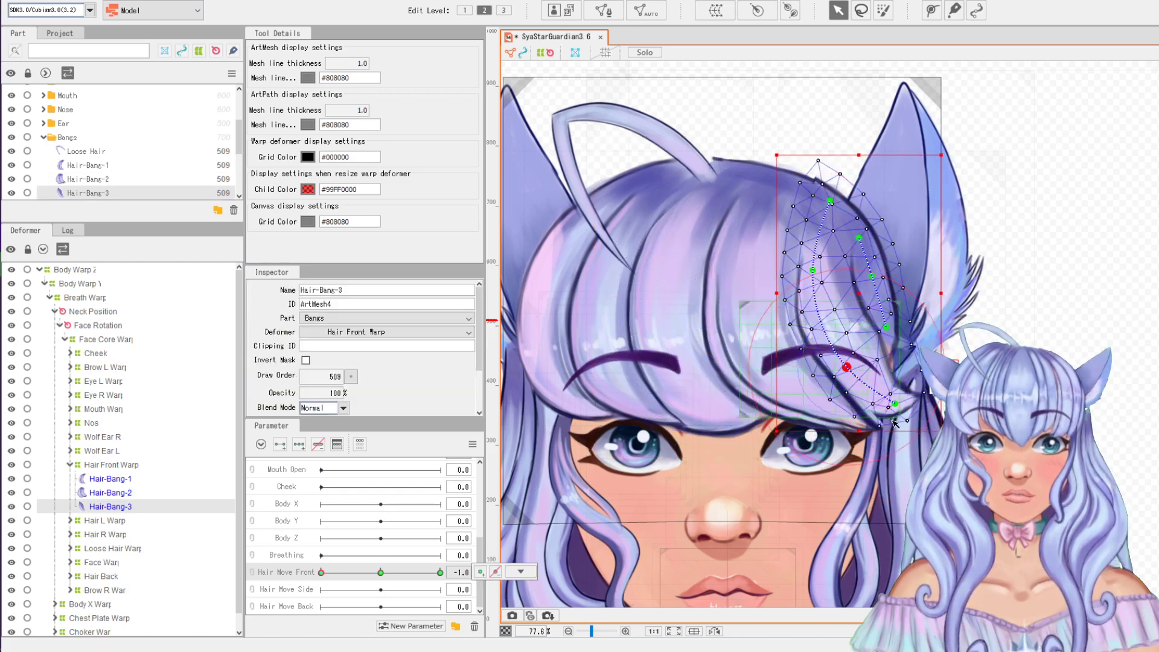
Ease two lower points of Hair-Bang-2's outer deform path back outward at Hair Move Front -1.0, then preview the swing
{"action": "left_click", "coordinate": [775, 345]}
{"action": "left_click_drag", "start_coordinate": [764, 343], "coordinate": [777, 342]}
{"action": "left_click_drag", "start_coordinate": [811, 391], "coordinate": [826, 389]}
{"action": "left_click_drag", "start_coordinate": [321, 572], "coordinate": [414, 573]}
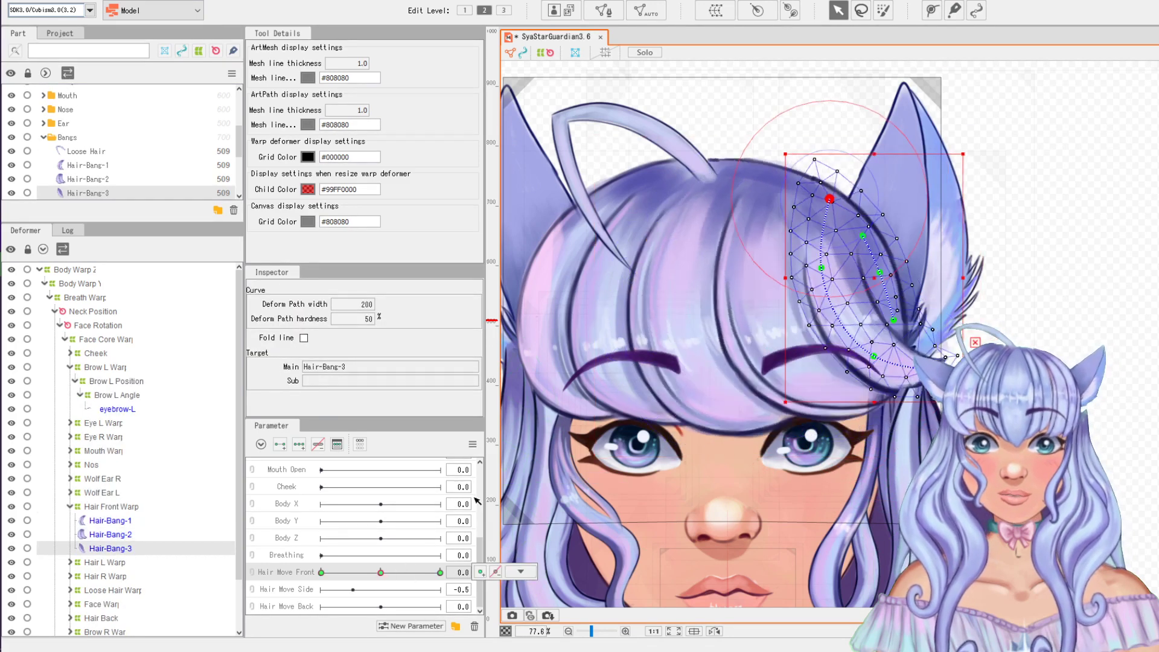
Select Hair-Bang-1 and draw a five-point deform path along its outer edge at Hair Move Front 1.0
{"action": "left_click", "coordinate": [574, 305]}
{"action": "left_click", "coordinate": [575, 306]}
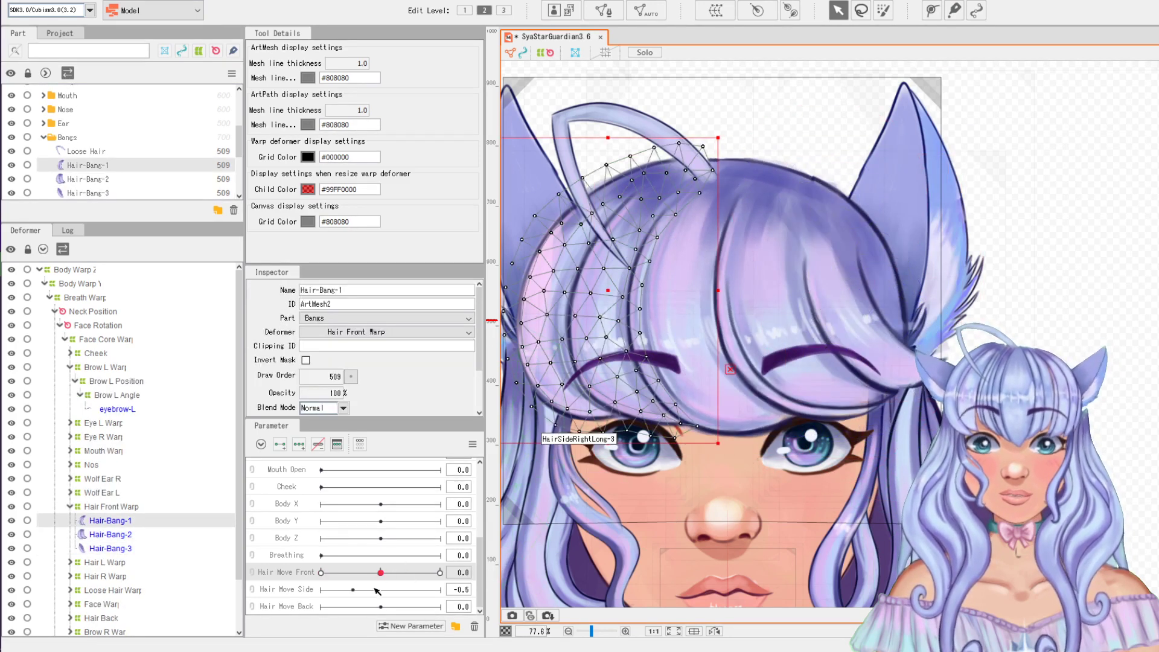
{"action": "left_click", "coordinate": [439, 573]}
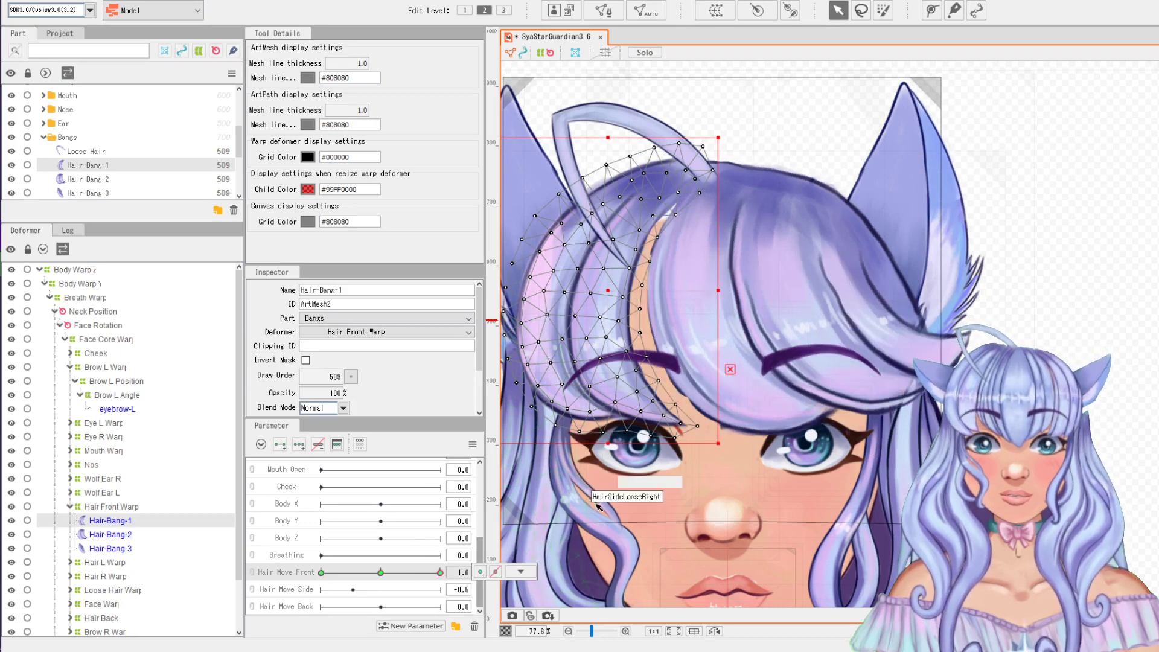
{"action": "left_click", "coordinate": [936, 12]}
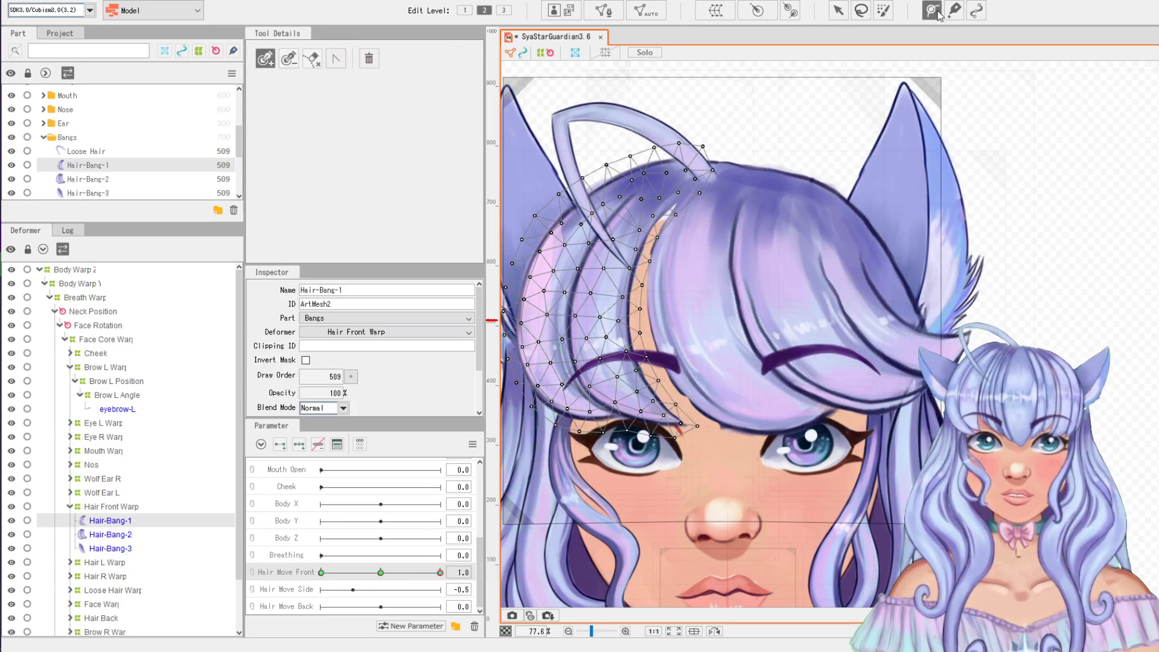
{"action": "left_click", "coordinate": [647, 177]}
{"action": "left_click", "coordinate": [576, 224]}
{"action": "left_click", "coordinate": [837, 11]}
{"action": "left_click", "coordinate": [1092, 150]}
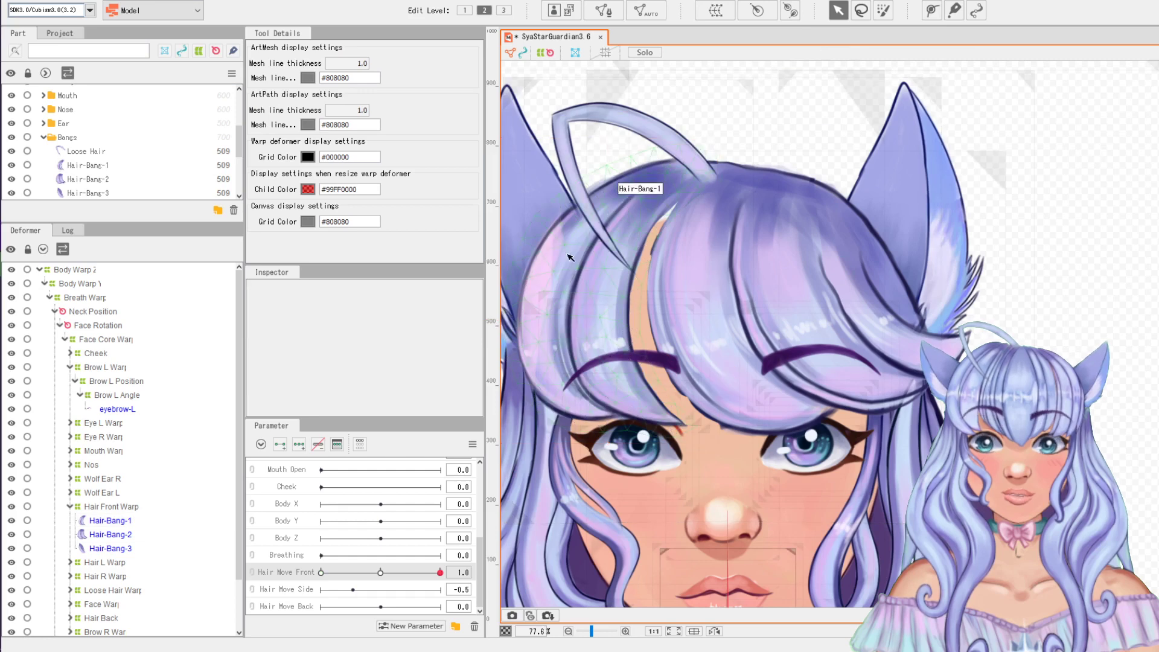
Draw a second, six-point deform path down the inner side of Hair-Bang-1 toward its tip
{"action": "left_click", "coordinate": [570, 258]}
{"action": "left_click", "coordinate": [933, 10]}
{"action": "left_click", "coordinate": [657, 196]}
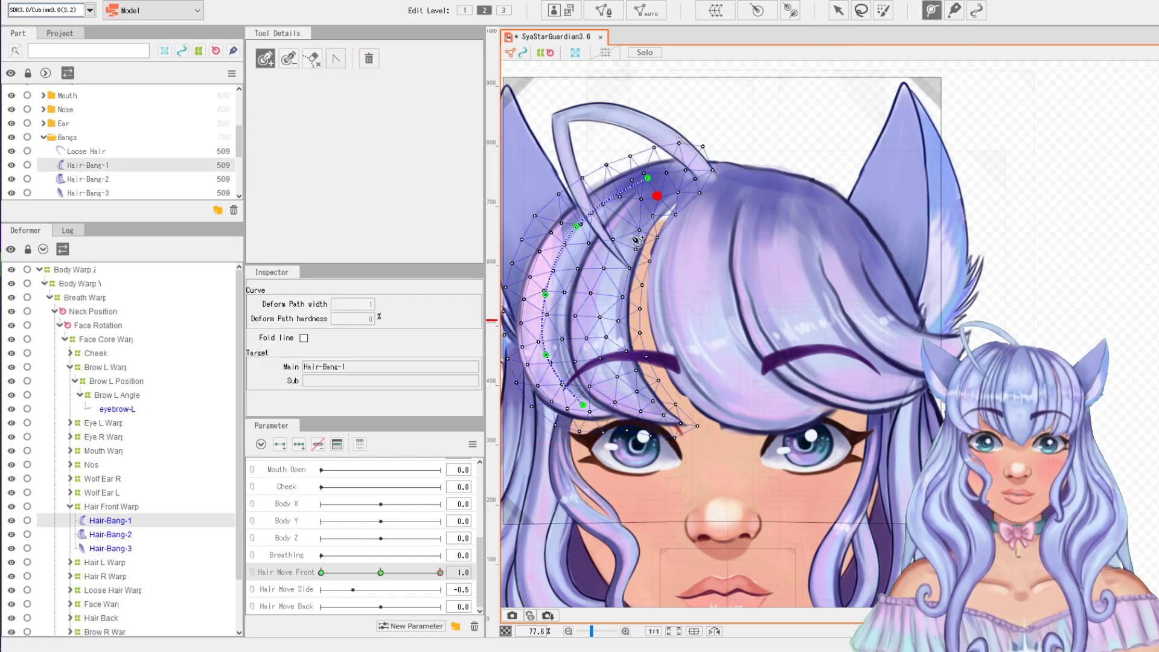
{"action": "left_click", "coordinate": [617, 249]}
{"action": "left_click", "coordinate": [601, 305]}
{"action": "left_click", "coordinate": [600, 345]}
{"action": "left_click", "coordinate": [614, 375]}
{"action": "left_click", "coordinate": [642, 402]}
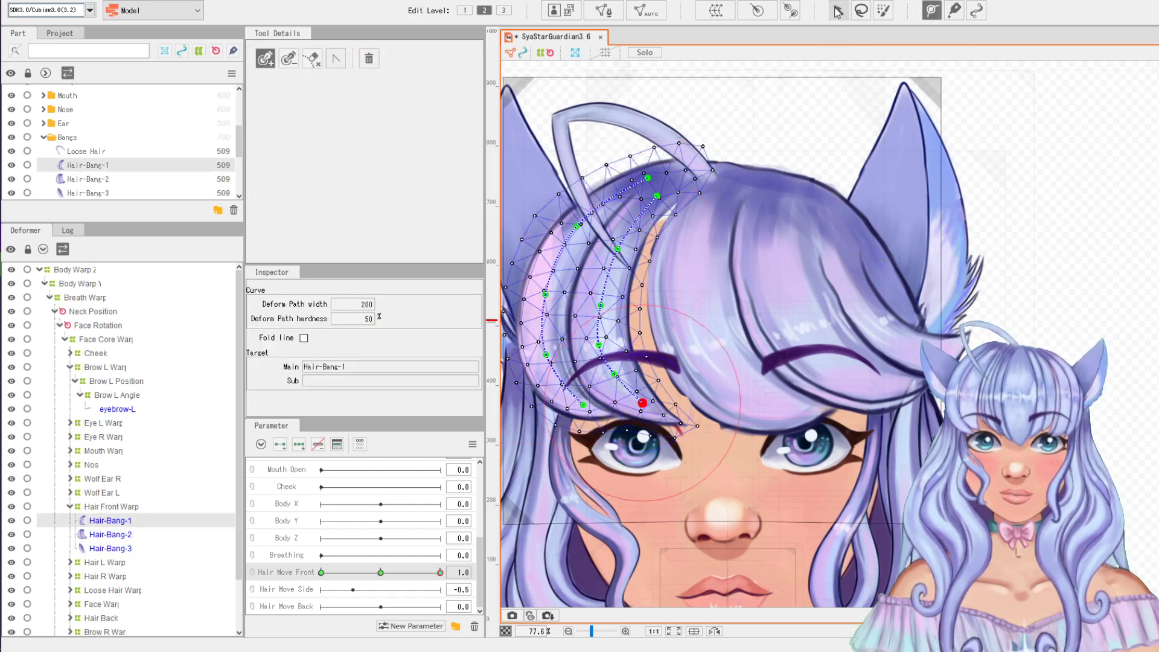
At Hair Move Front 1.0, move the lower points of both Hair-Bang-1 paths toward the face centre, then preview the swing and return to 0.0
{"action": "left_click", "coordinate": [838, 10]}
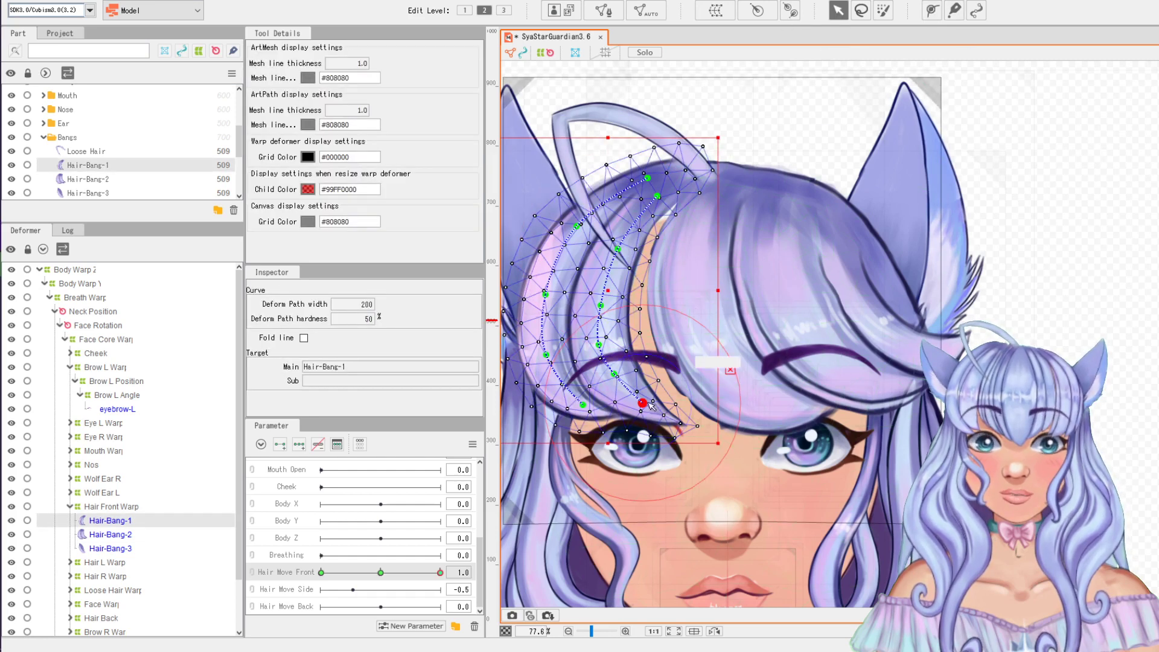
{"action": "left_click_drag", "start_coordinate": [643, 402], "coordinate": [675, 408]}
{"action": "left_click", "coordinate": [616, 376]}
{"action": "left_click_drag", "start_coordinate": [617, 376], "coordinate": [636, 380]}
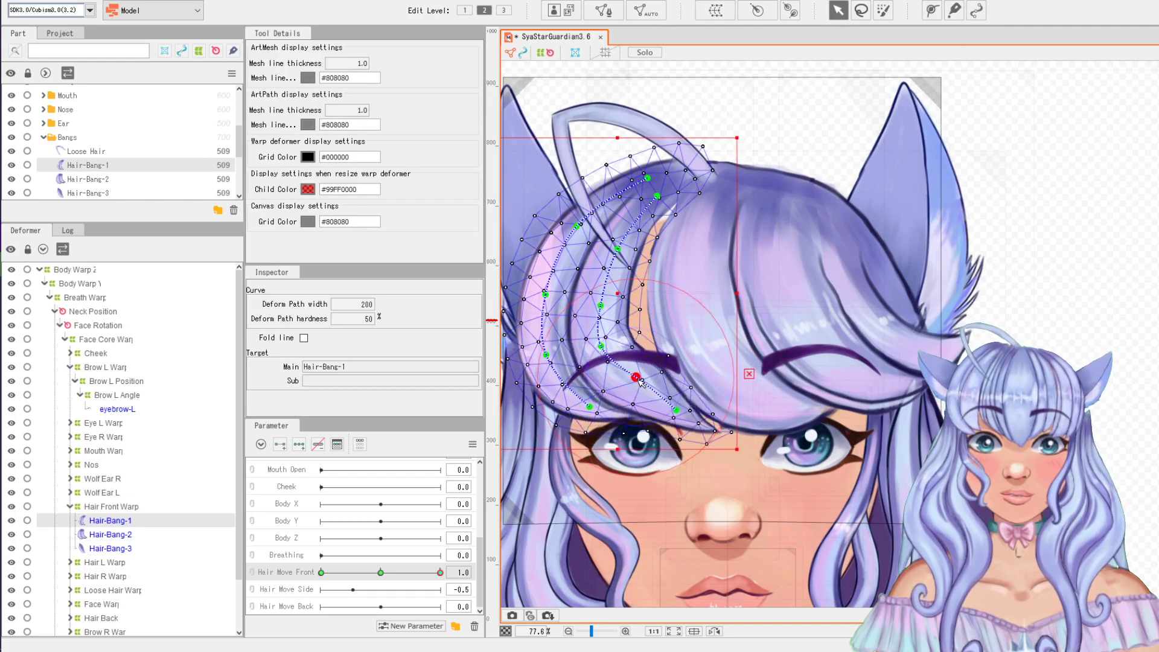
{"action": "left_click_drag", "start_coordinate": [599, 346], "coordinate": [605, 344]}
{"action": "left_click_drag", "start_coordinate": [584, 405], "coordinate": [606, 409]}
{"action": "left_click_drag", "start_coordinate": [440, 573], "coordinate": [348, 585]}
{"action": "left_click_drag", "start_coordinate": [1158, 468], "coordinate": [1158, 403]}
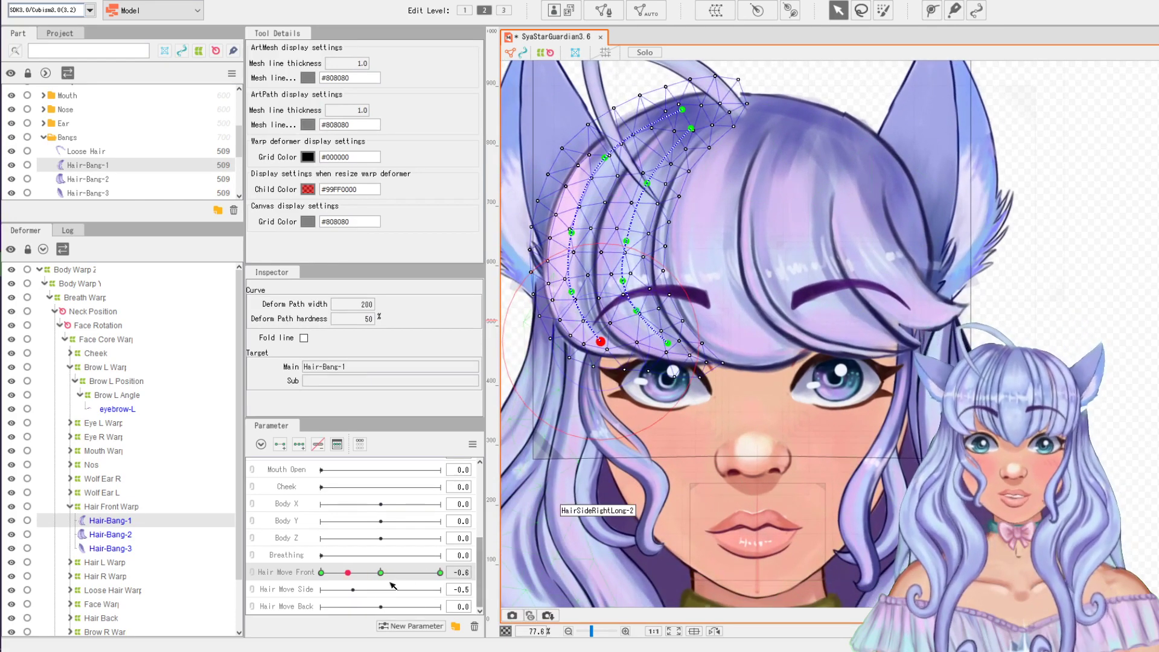
{"action": "mouse_move", "coordinate": [347, 572]}
{"action": "left_mouse_down"}
{"action": "mouse_move", "coordinate": [442, 573]}
{"action": "mouse_move", "coordinate": [356, 556]}
{"action": "left_mouse_up"}
{"action": "left_click", "coordinate": [381, 572]}
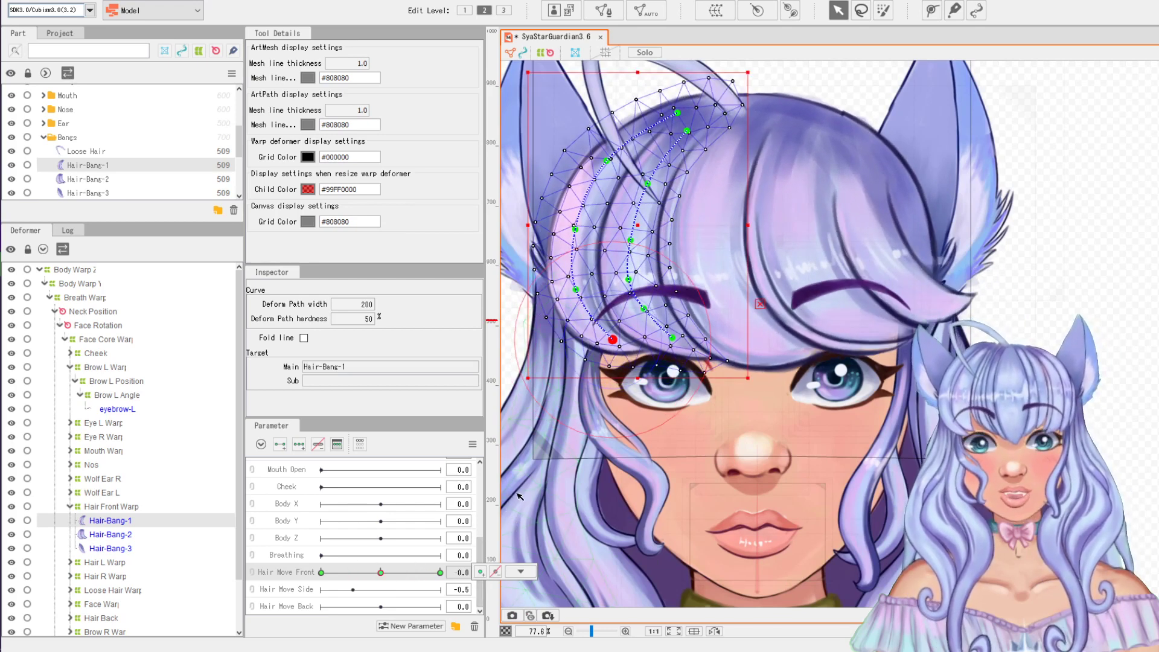
Open the physics settings and add a group named Hair Physics Sya with the Hair (Short) physics model preset
{"action": "left_click_drag", "start_coordinate": [530, 492], "coordinate": [568, 534]}
{"action": "left_click", "coordinate": [85, 1]}
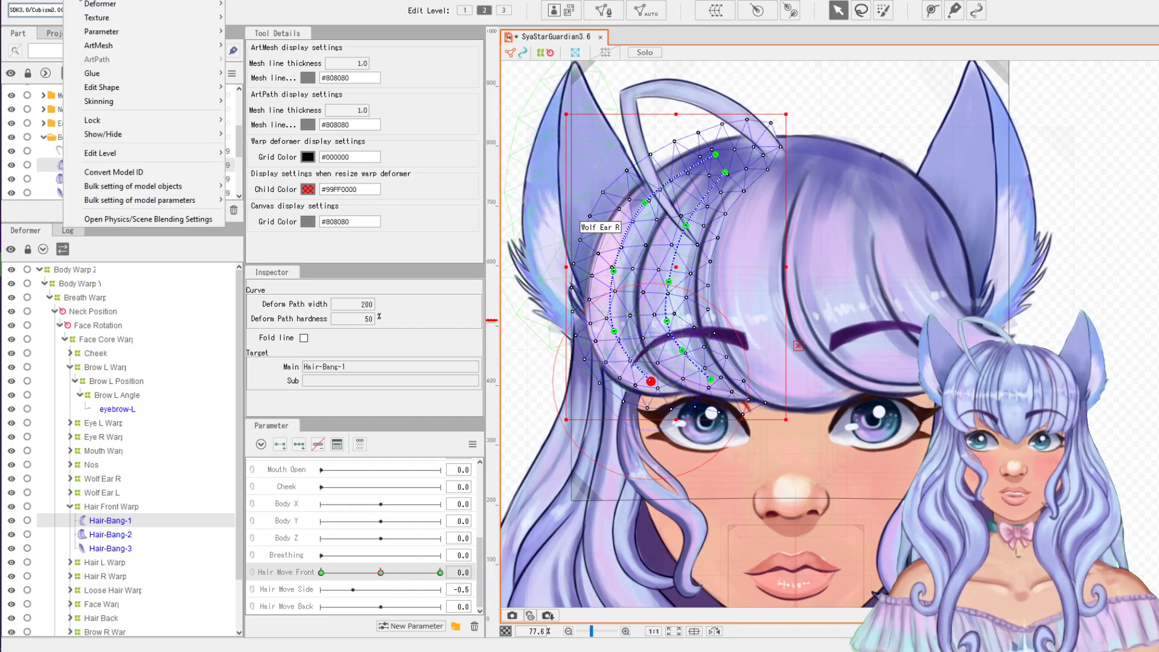
{"action": "left_click", "coordinate": [161, 219]}
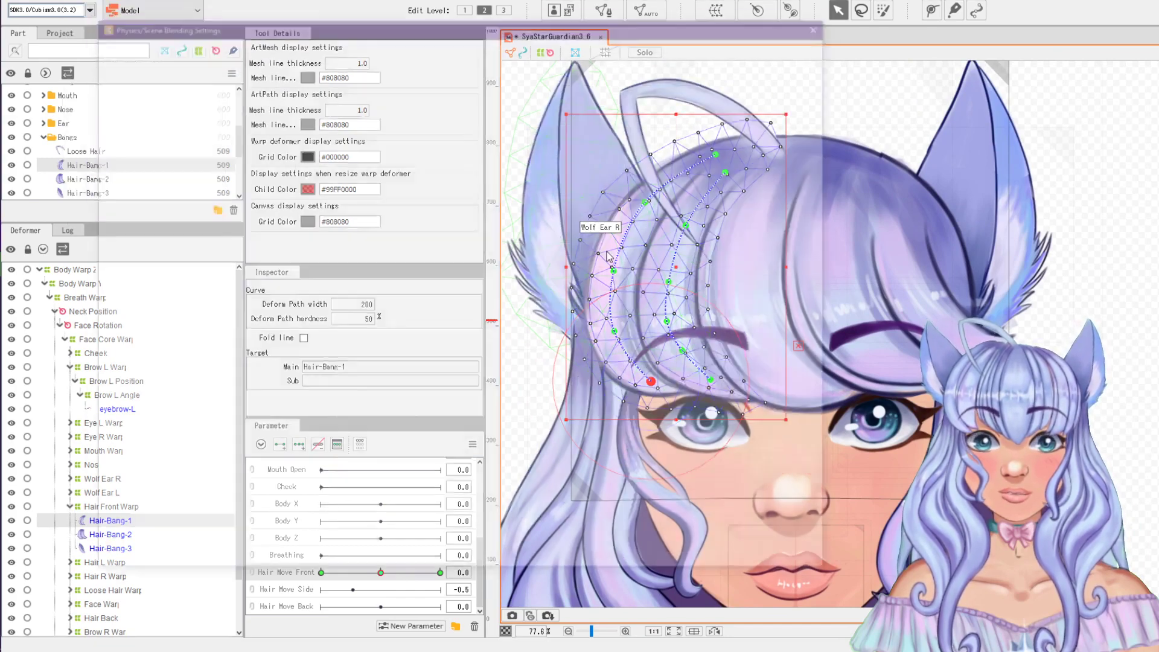
{"action": "left_click", "coordinate": [178, 112]}
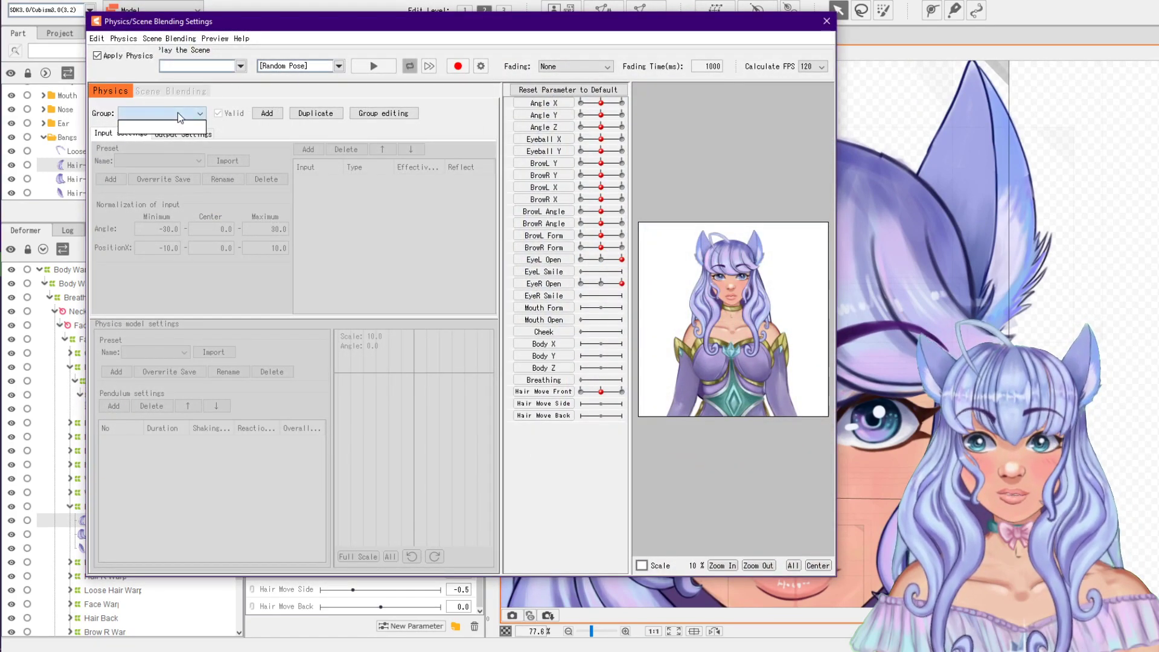
{"action": "left_click", "coordinate": [178, 112]}
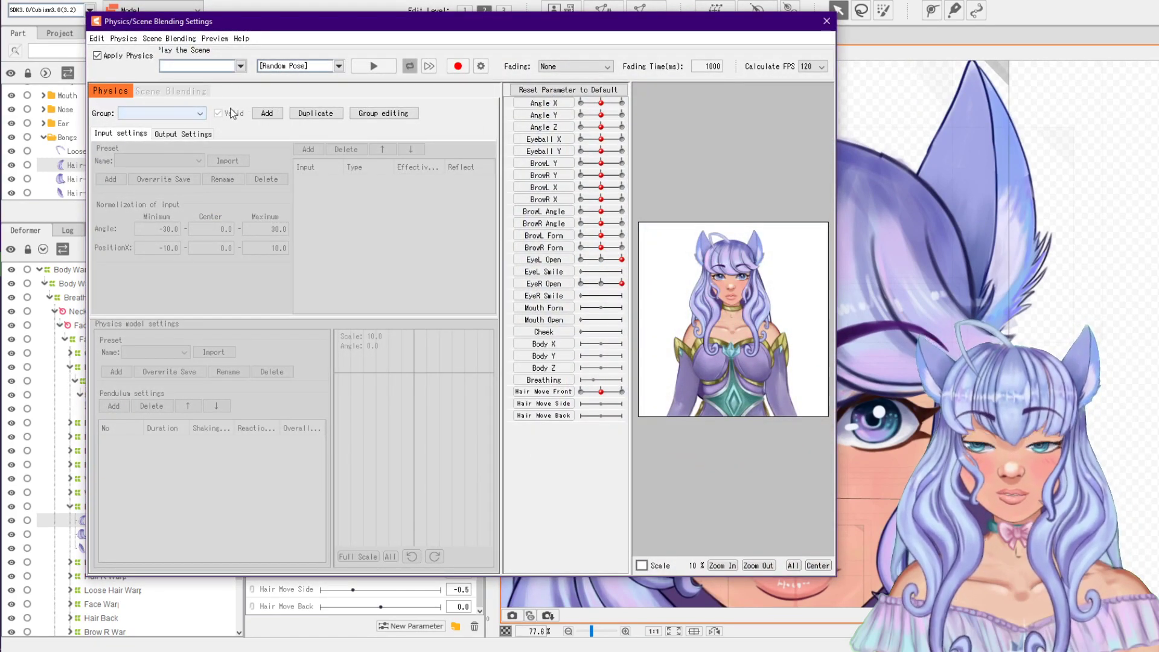
{"action": "left_click", "coordinate": [268, 114]}
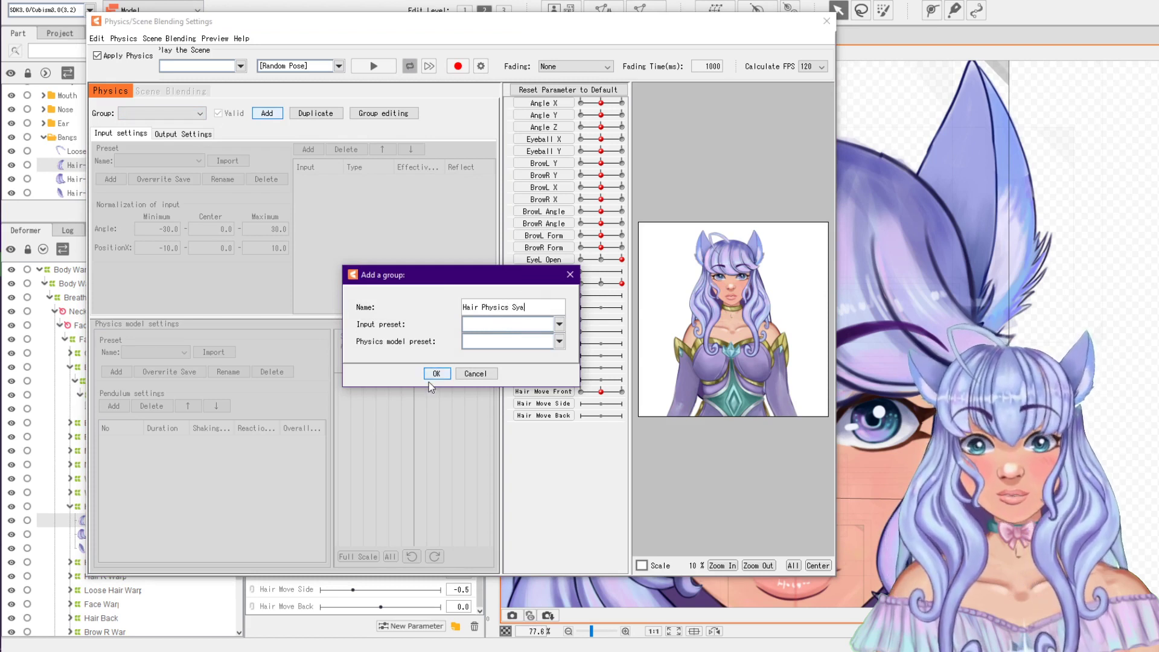
{"action": "left_click", "coordinate": [559, 341]}
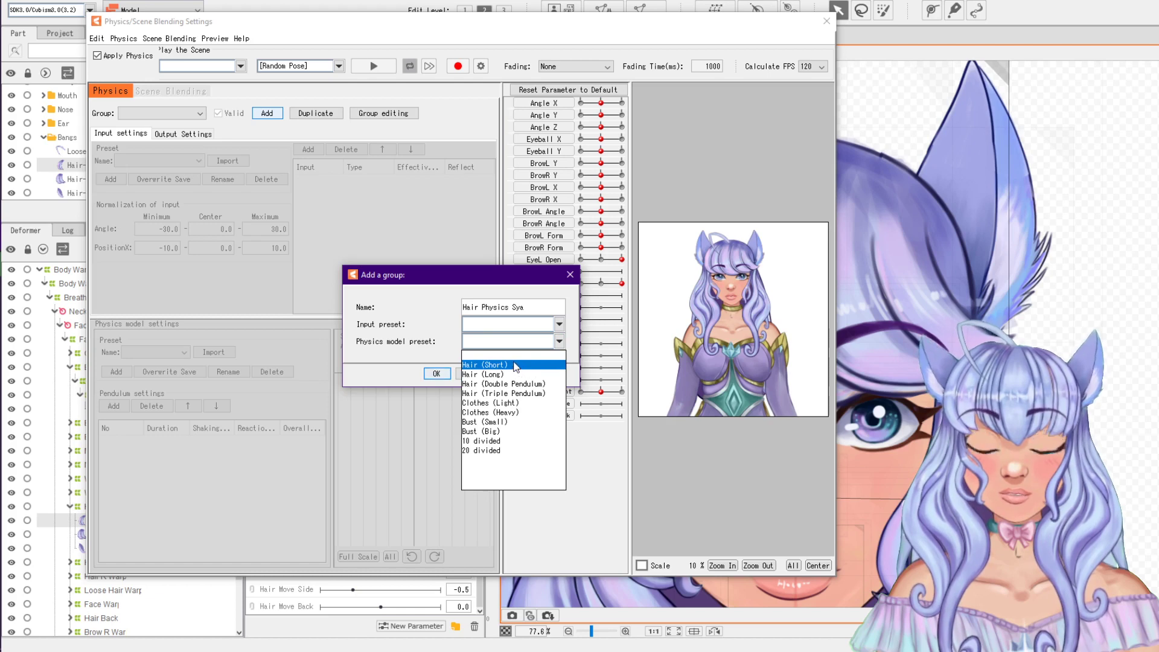
{"action": "left_click", "coordinate": [515, 365]}
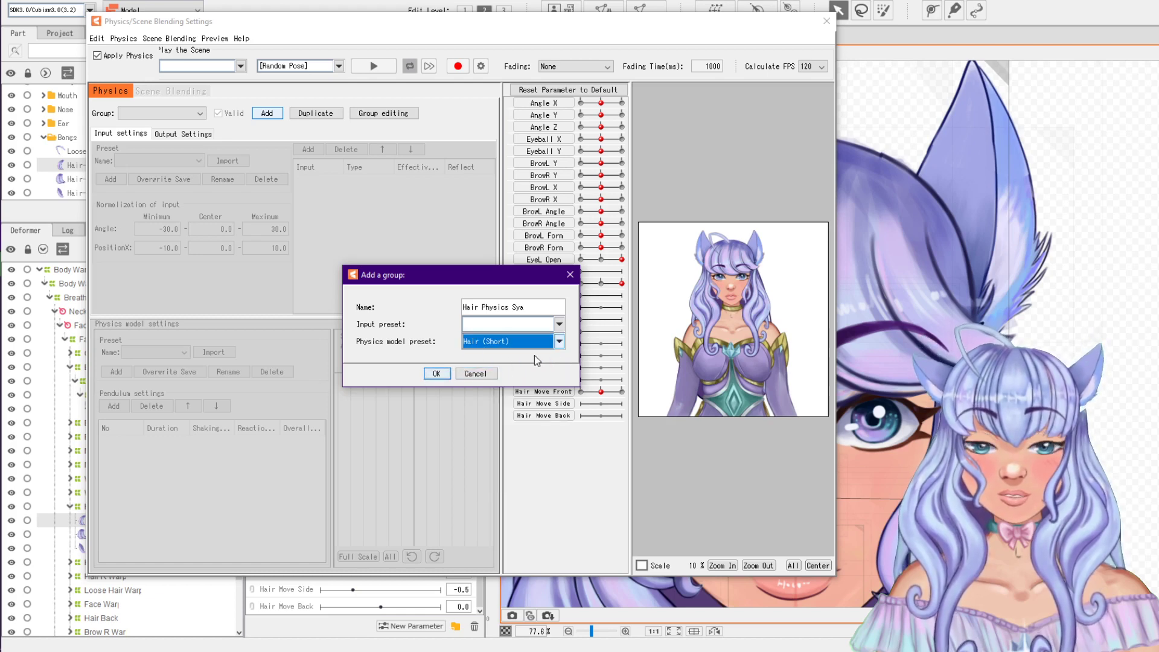
{"action": "left_click", "coordinate": [436, 373]}
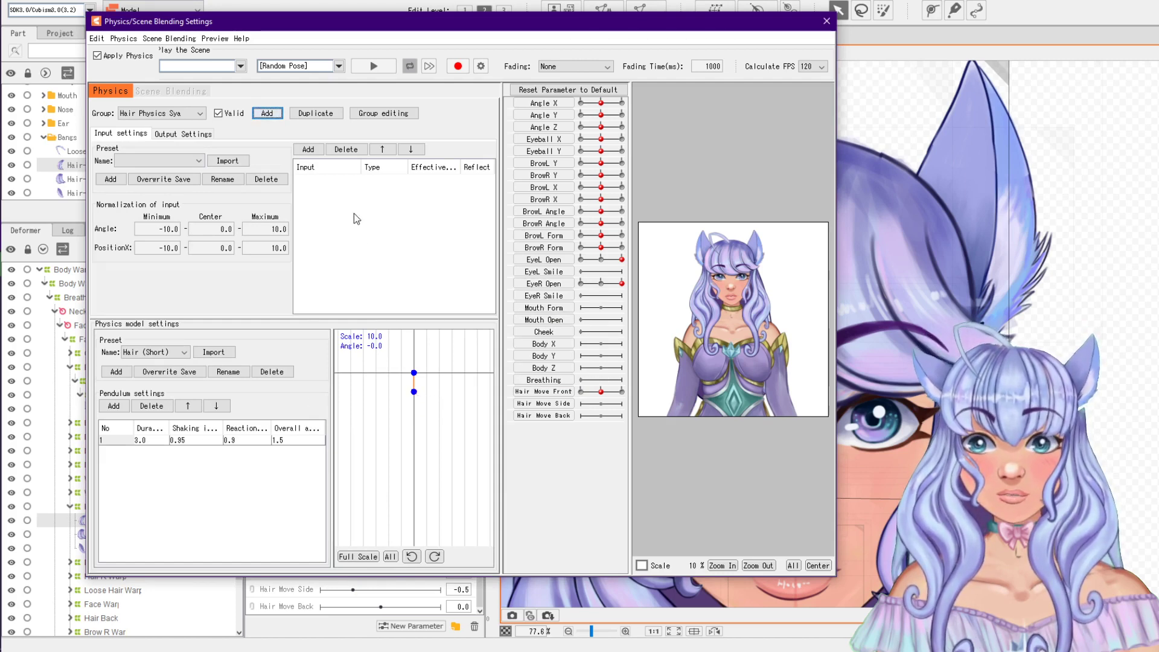
Add Angle X, Angle Y and Angle Z as input parameters of the hair physics group
{"action": "left_click", "coordinate": [319, 194]}
{"action": "left_click", "coordinate": [317, 152]}
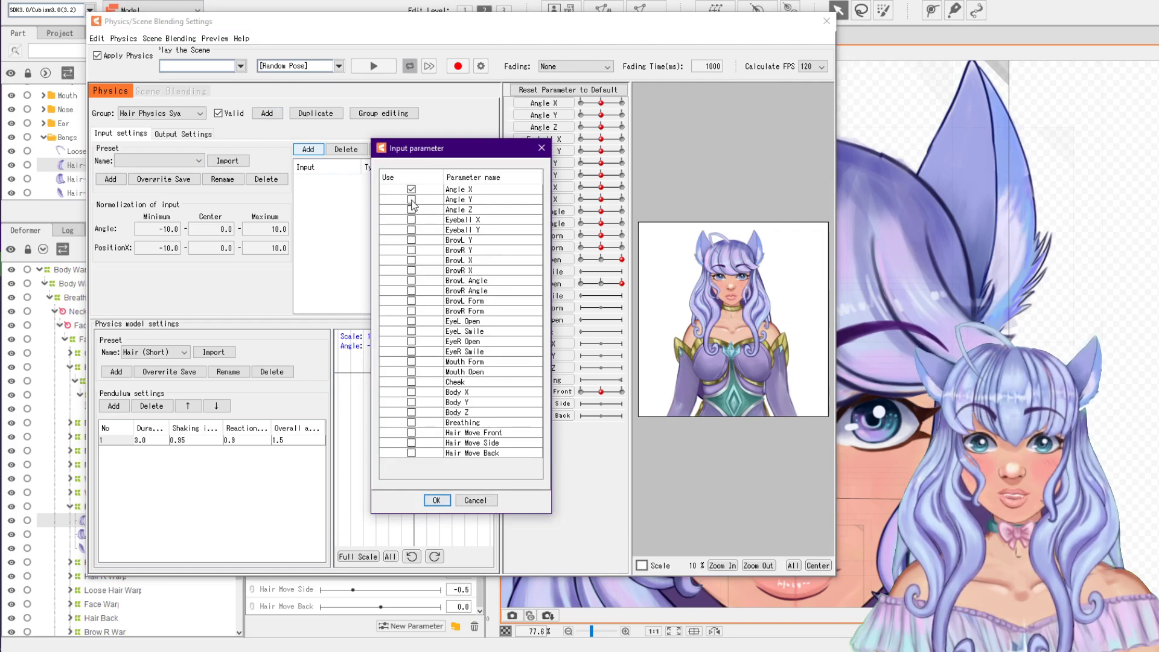
{"action": "left_click", "coordinate": [436, 500]}
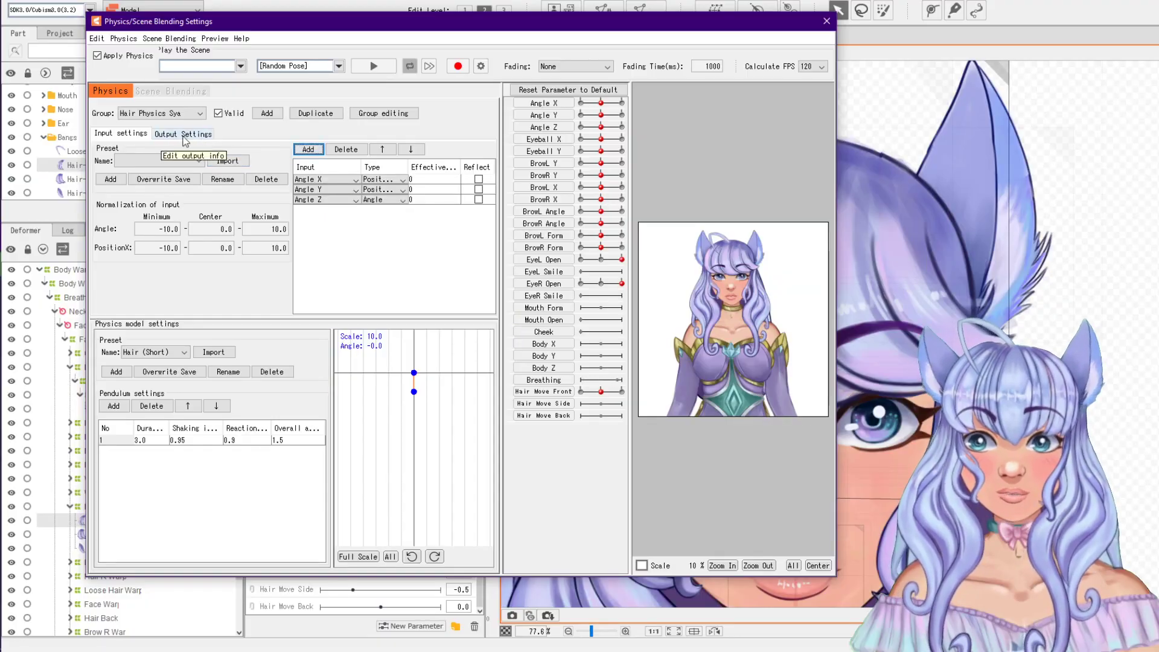
Add Hair Move Front, Hair Move Side and Hair Move Back as output parameters of the hair physics group
{"action": "left_click", "coordinate": [185, 134]}
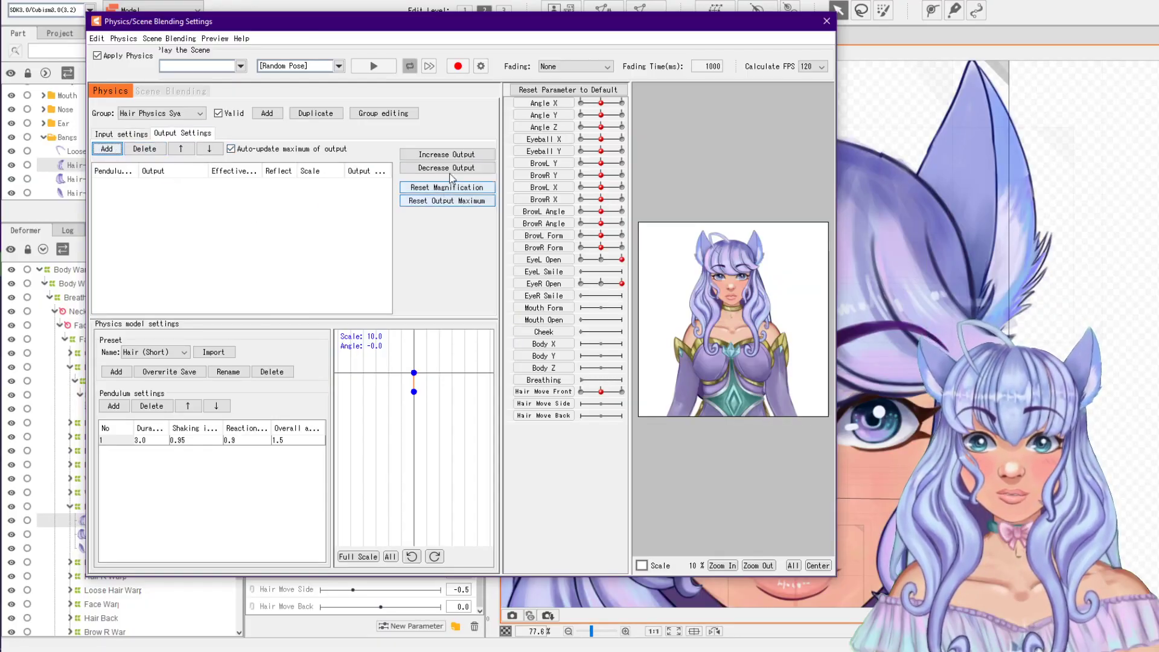
{"action": "left_click", "coordinate": [107, 149]}
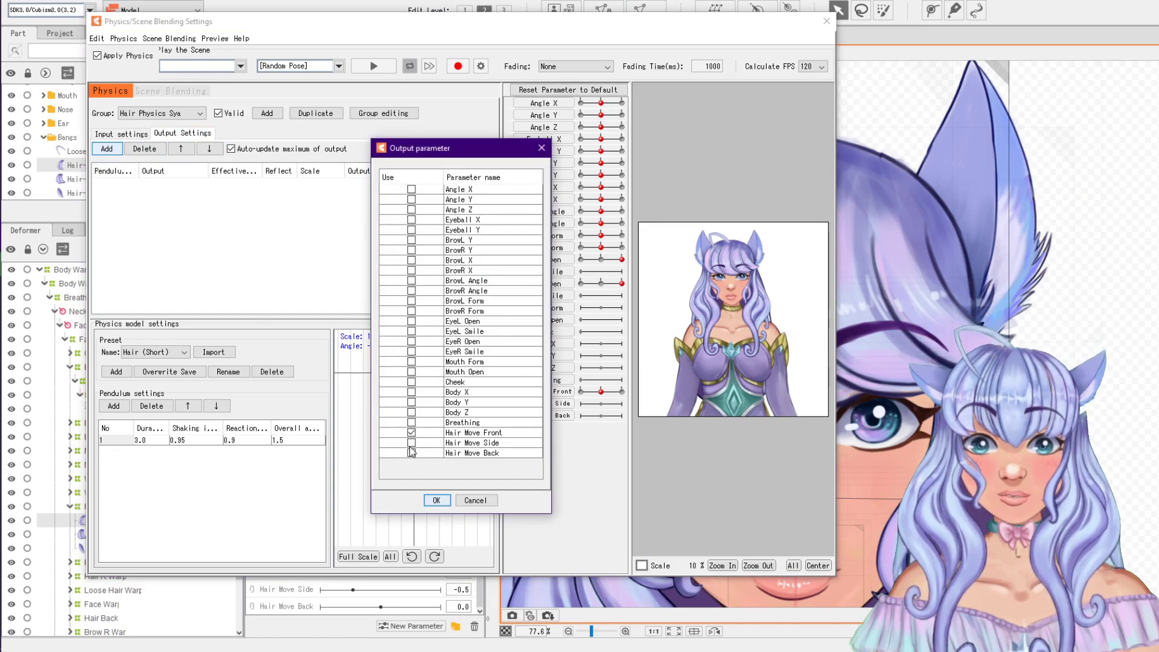
{"action": "left_click", "coordinate": [437, 500]}
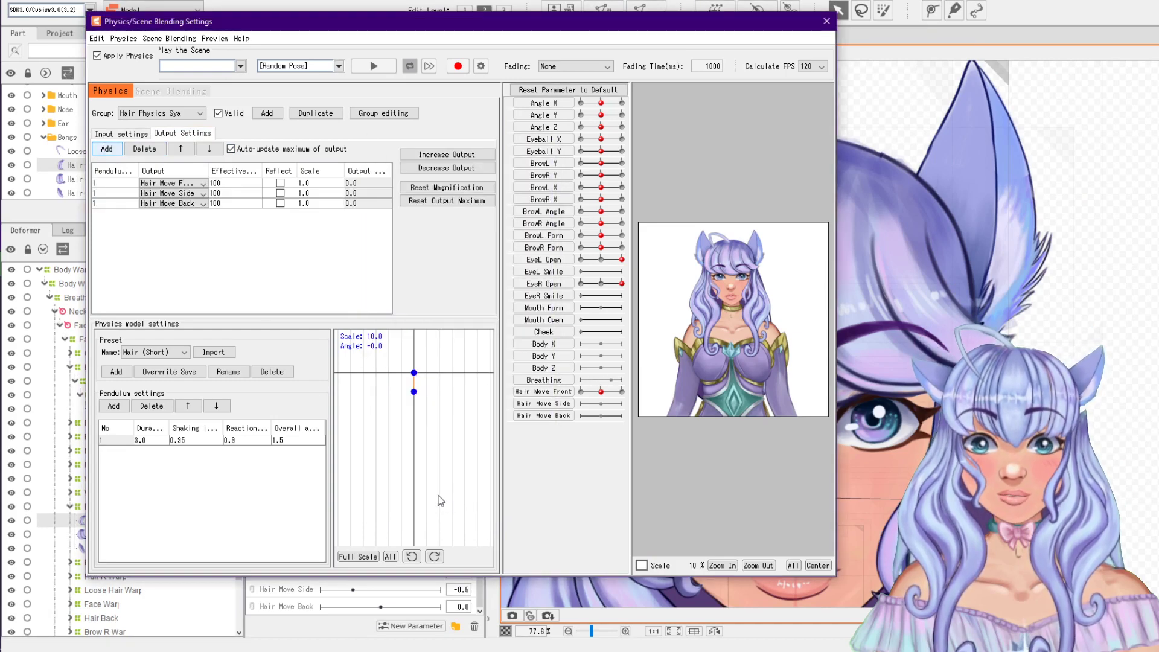
Set the input effectiveness of Angle X and Angle Z to 100, then test the hair sway on the enlarged model preview
{"action": "left_click", "coordinate": [121, 133]}
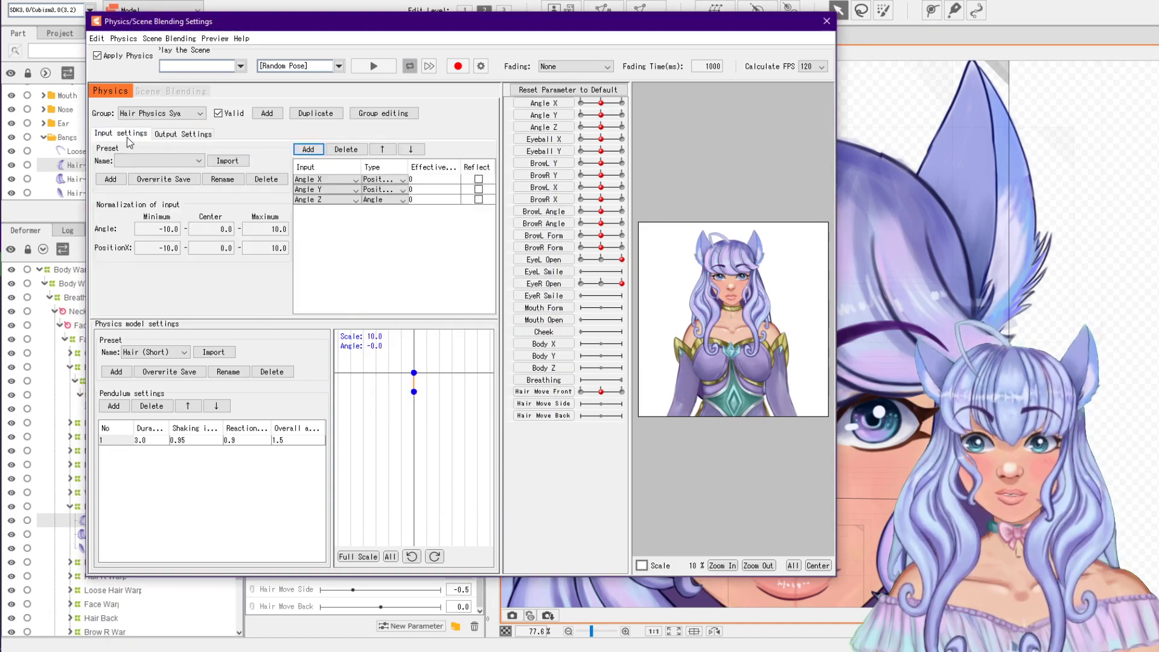
{"action": "left_click", "coordinate": [411, 180]}
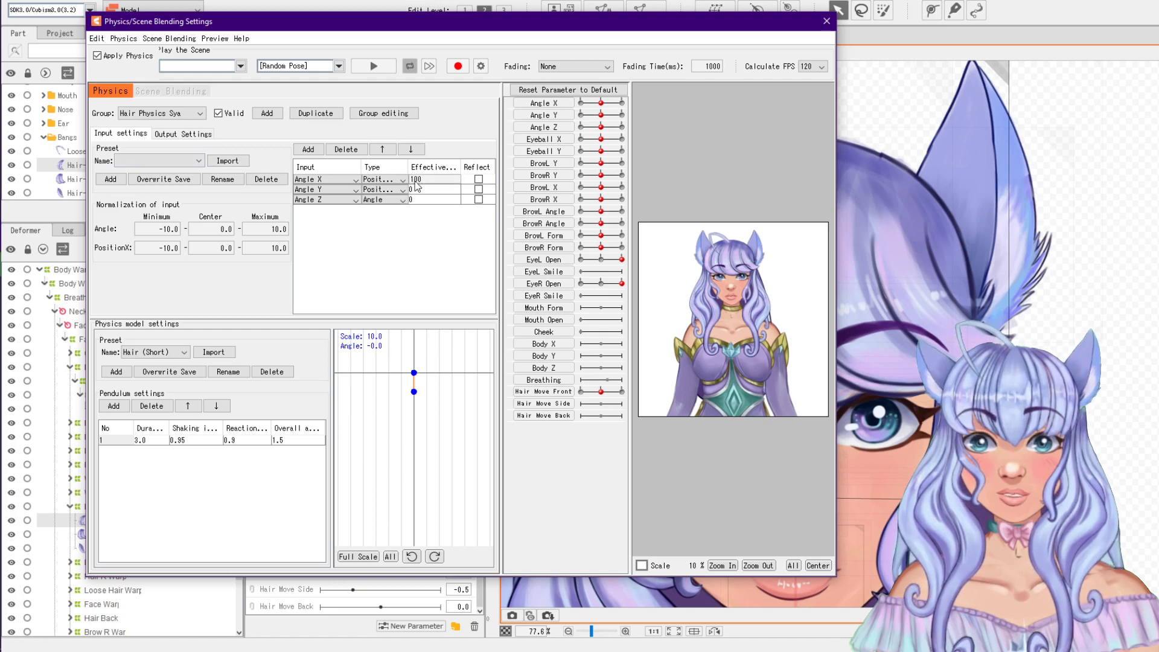
{"action": "key", "text": "Return"}
{"action": "left_click", "coordinate": [407, 188]}
{"action": "left_click", "coordinate": [535, 198]}
{"action": "left_click", "coordinate": [419, 188]}
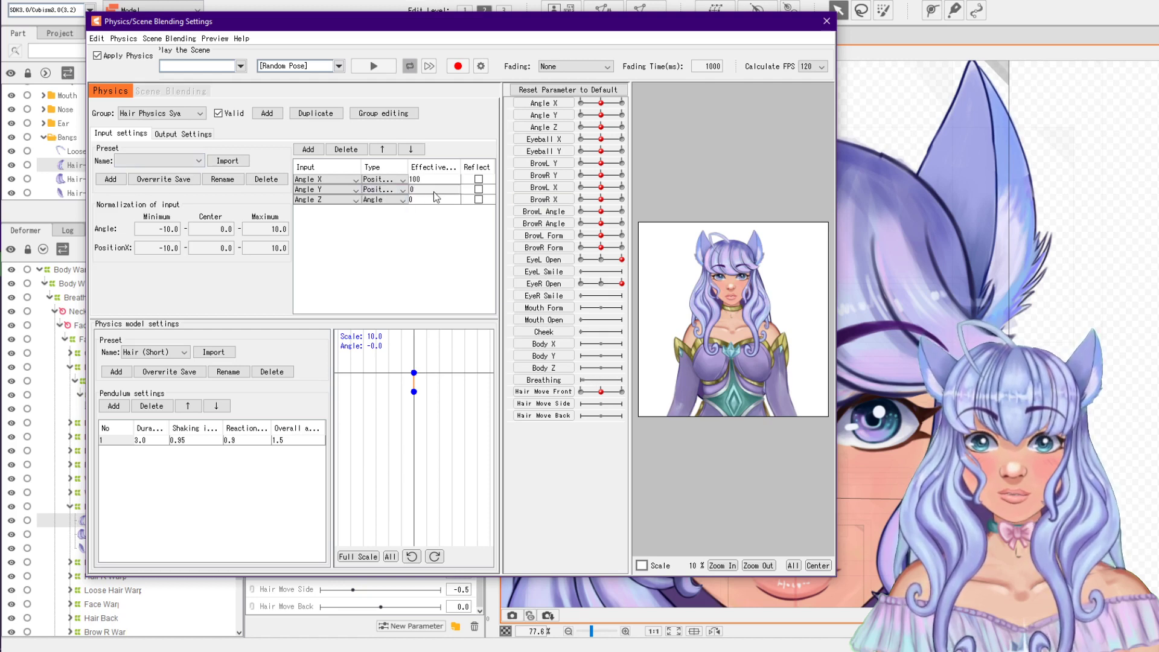
{"action": "key", "text": "Return"}
{"action": "left_click", "coordinate": [418, 199]}
{"action": "type", "text": "100"}
{"action": "scroll", "coordinate": [730, 281], "scroll_direction": "up", "scroll_amount": 5}
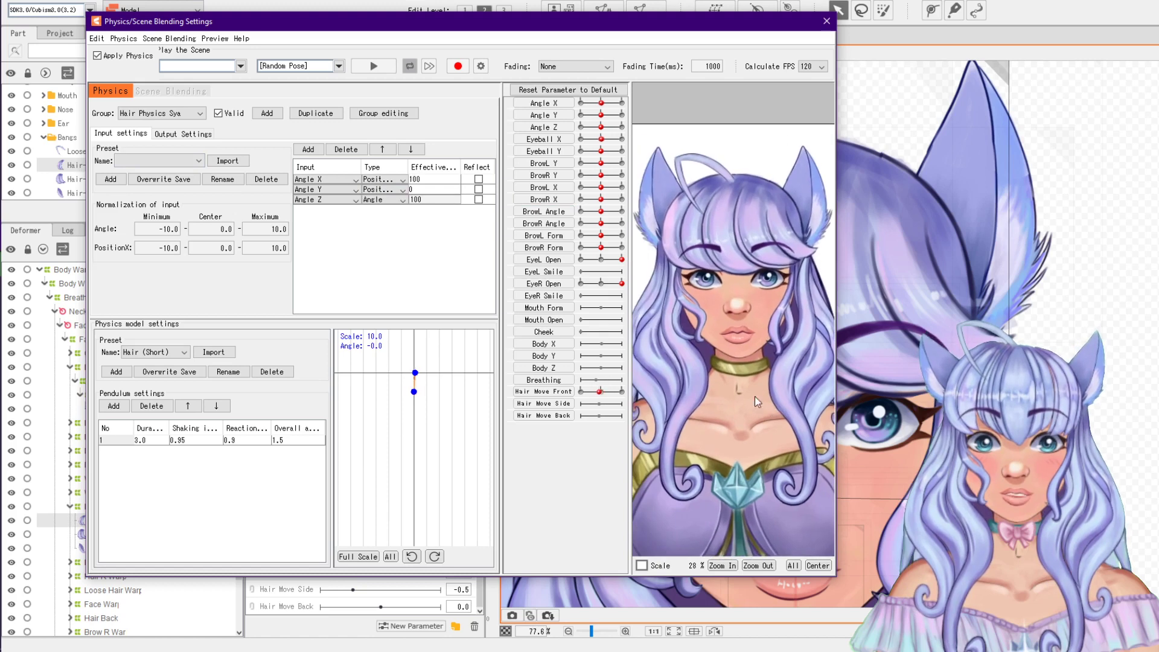
{"action": "left_click_drag", "start_coordinate": [755, 396], "coordinate": [719, 376]}
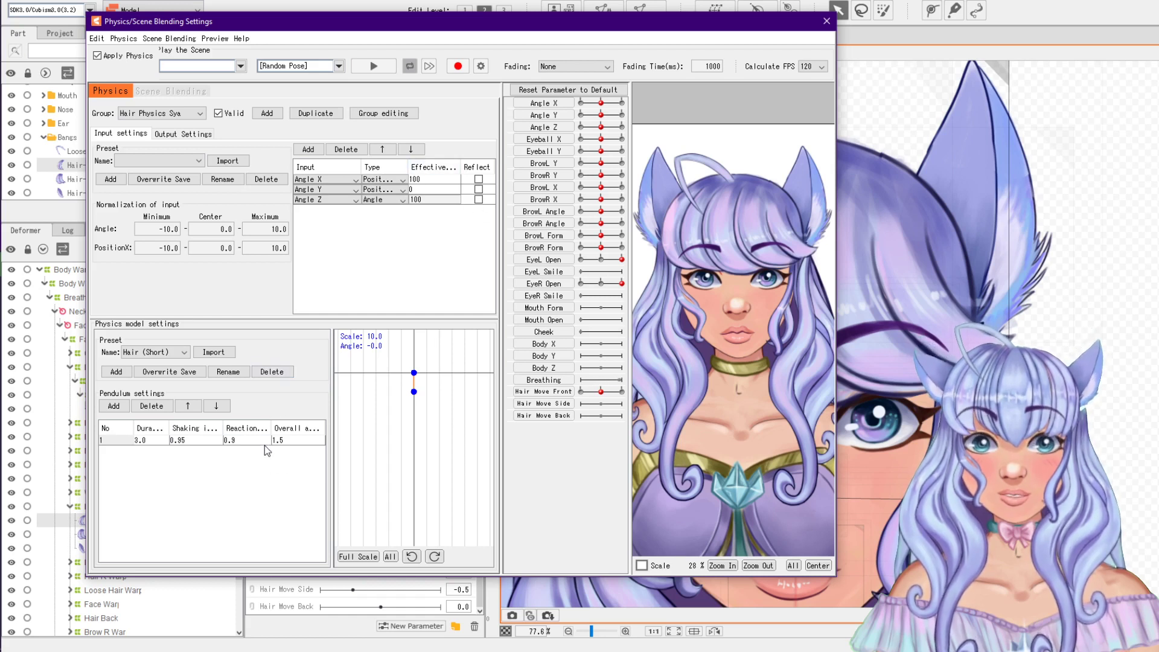
Set pendulum 1's duration to 17.7, shaking influence to 1.0, reaction to 1.2 and overall acceleration to 1.7
{"action": "left_click", "coordinate": [479, 188]}
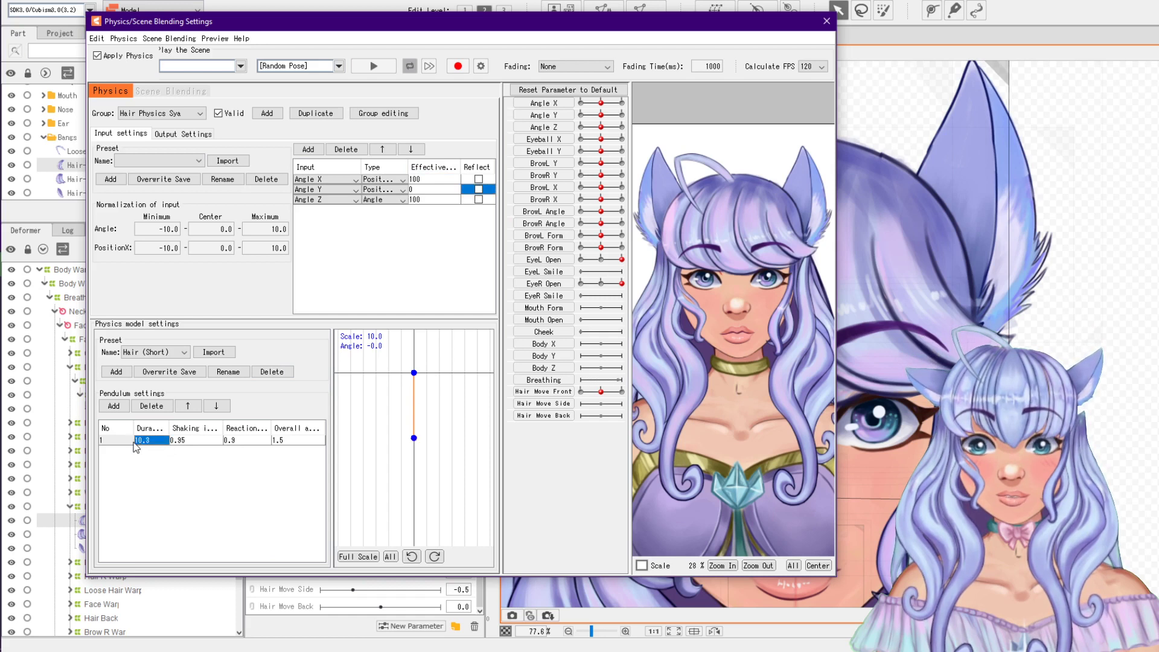
{"action": "left_click_drag", "start_coordinate": [137, 442], "coordinate": [171, 443]}
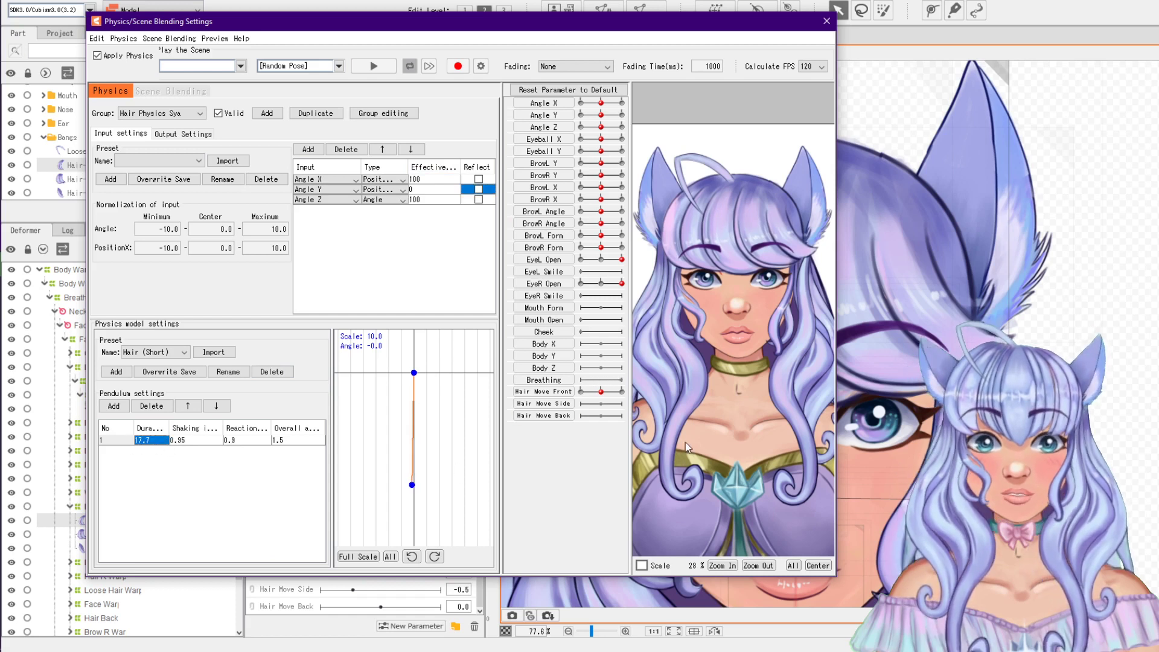
{"action": "left_click_drag", "start_coordinate": [179, 447], "coordinate": [908, 449]}
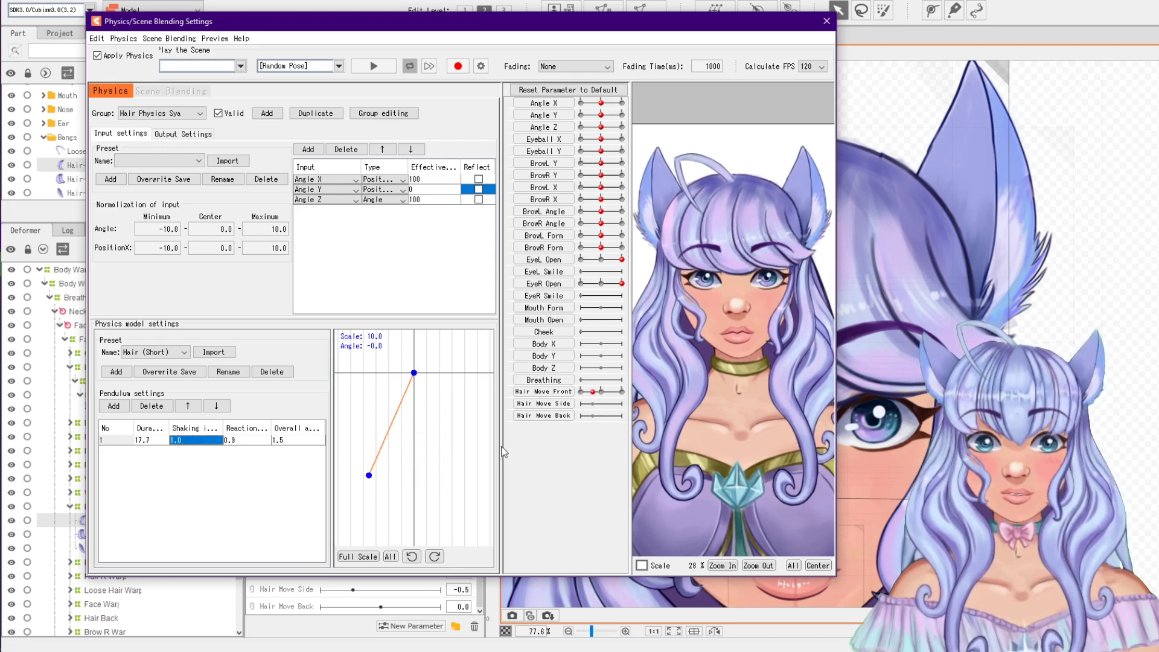
{"action": "left_click_drag", "start_coordinate": [231, 442], "coordinate": [415, 415]}
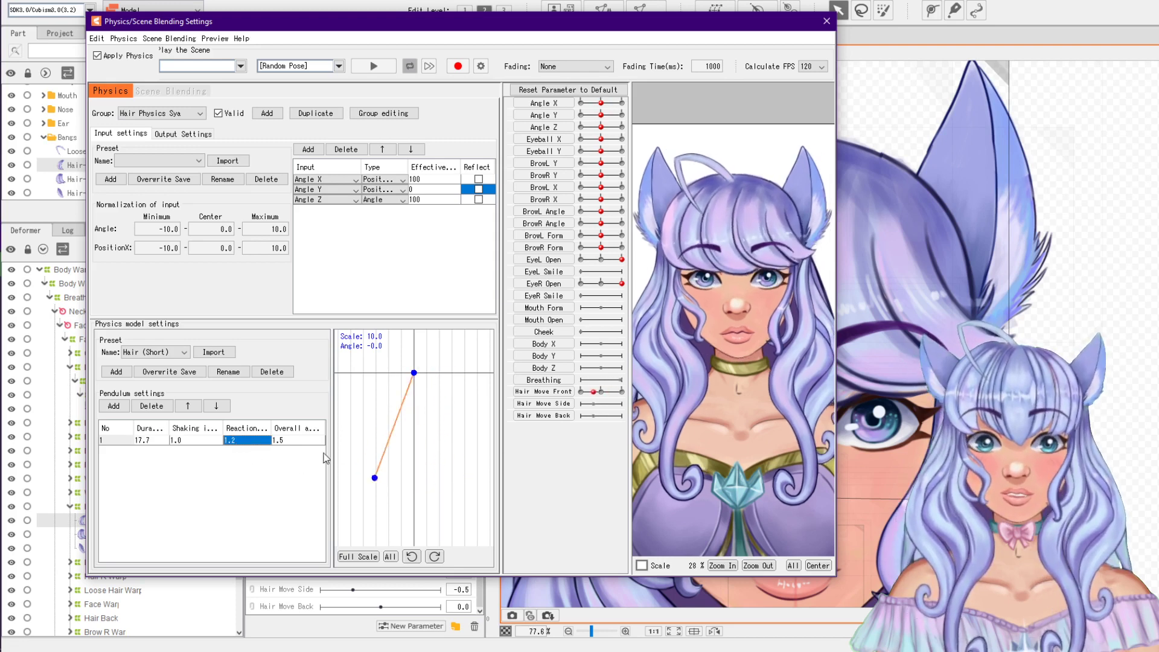
{"action": "left_click_drag", "start_coordinate": [296, 440], "coordinate": [815, 443]}
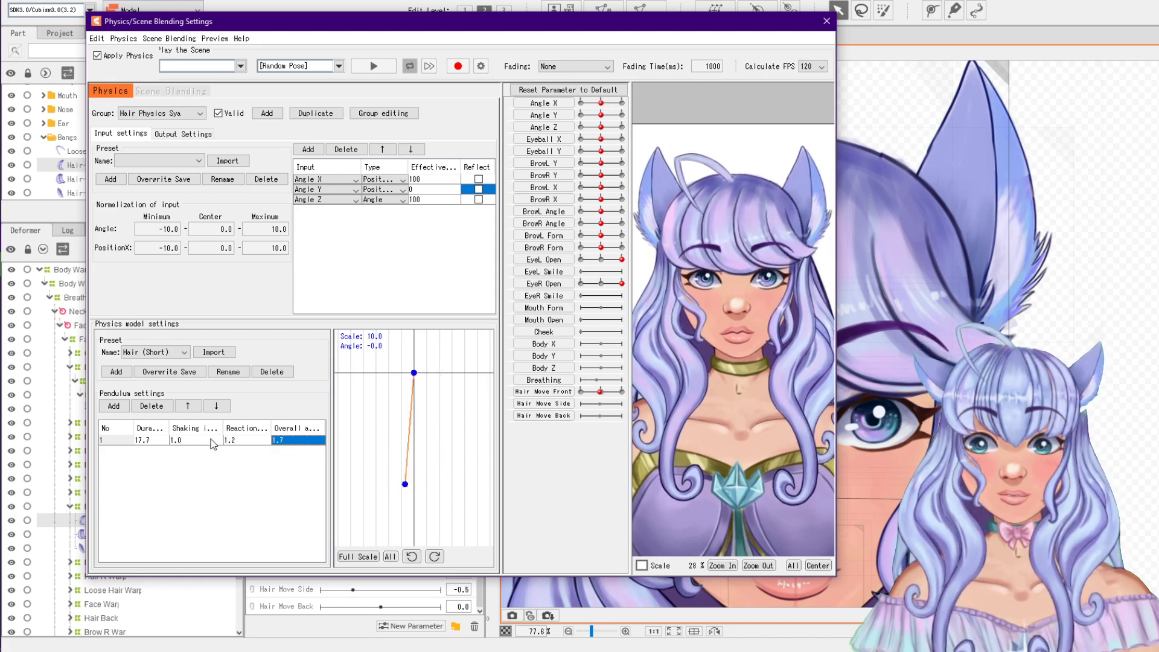
Retune pendulum 1 to a shaking influence of 0.97 and a duration of 19.1, and add a second pendulum
{"action": "left_click_drag", "start_coordinate": [195, 441], "coordinate": [183, 440]}
{"action": "left_click_drag", "start_coordinate": [733, 406], "coordinate": [820, 406]}
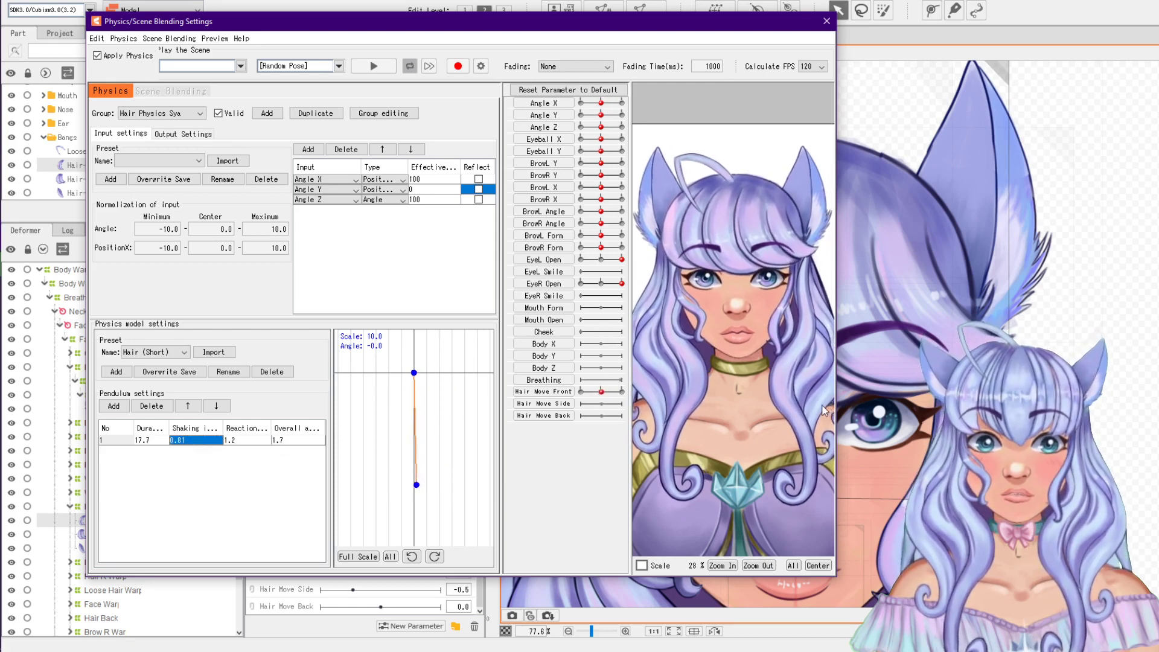
{"action": "left_click", "coordinate": [127, 409]}
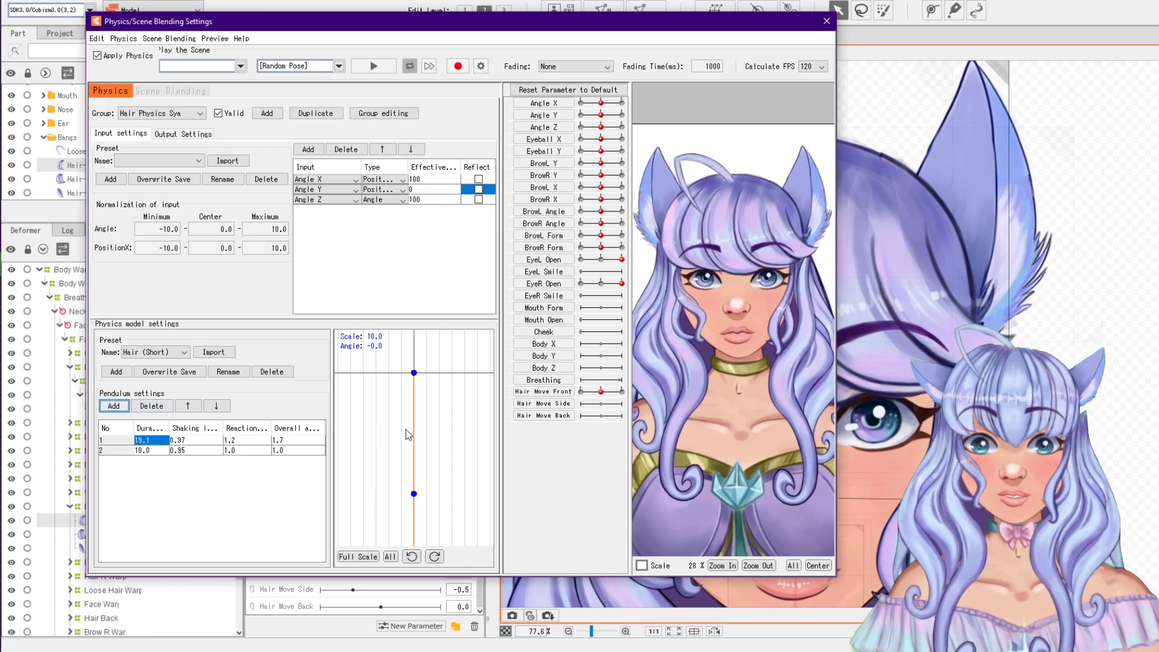
Set pendulum 2's duration to 5.6, shaking influence to 0.73 and reaction to 1.14, raise pendulum 1's shaking influence to 1.0, and test the sway
{"action": "double_click", "coordinate": [138, 451]}
{"action": "type", "text": "0.1"}
{"action": "key", "text": "Return"}
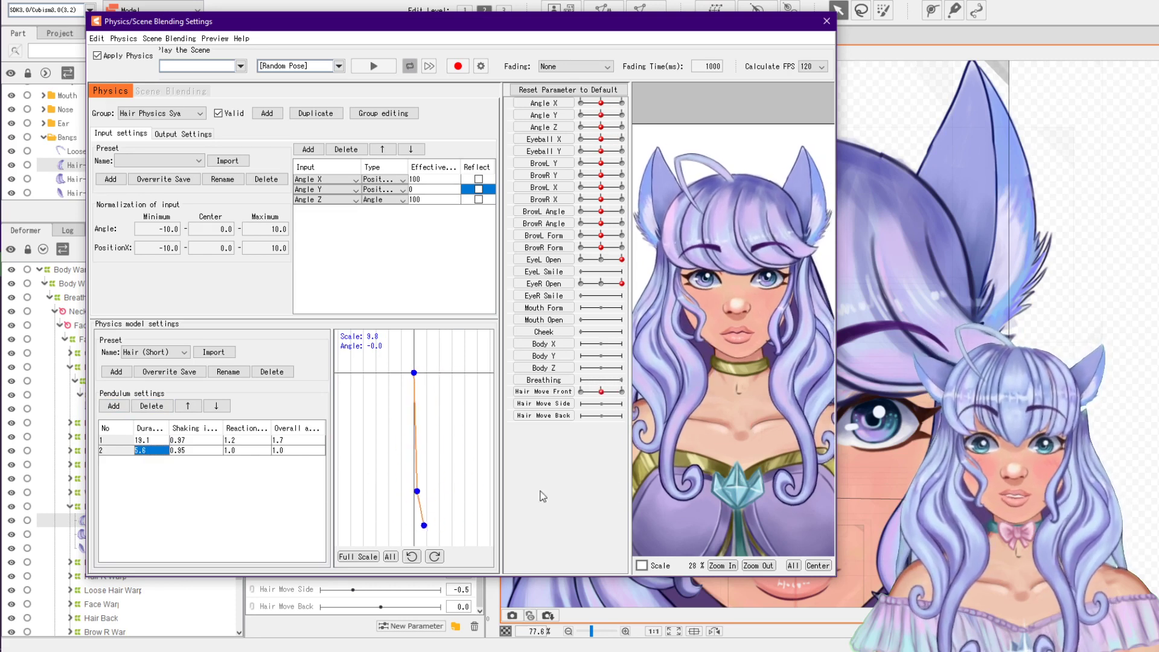
{"action": "mouse_move", "coordinate": [172, 452]}
{"action": "left_mouse_down"}
{"action": "mouse_move", "coordinate": [360, 454]}
{"action": "mouse_move", "coordinate": [168, 453]}
{"action": "left_mouse_up"}
{"action": "left_click", "coordinate": [172, 452]}
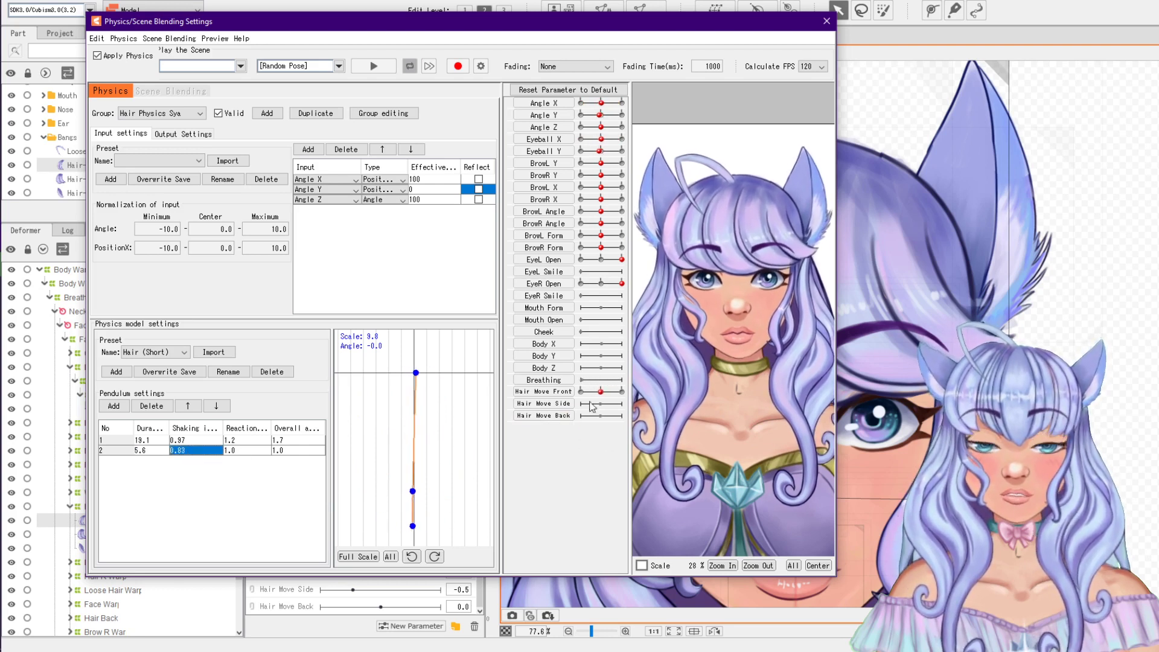
{"action": "left_click_drag", "start_coordinate": [227, 450], "coordinate": [193, 451]}
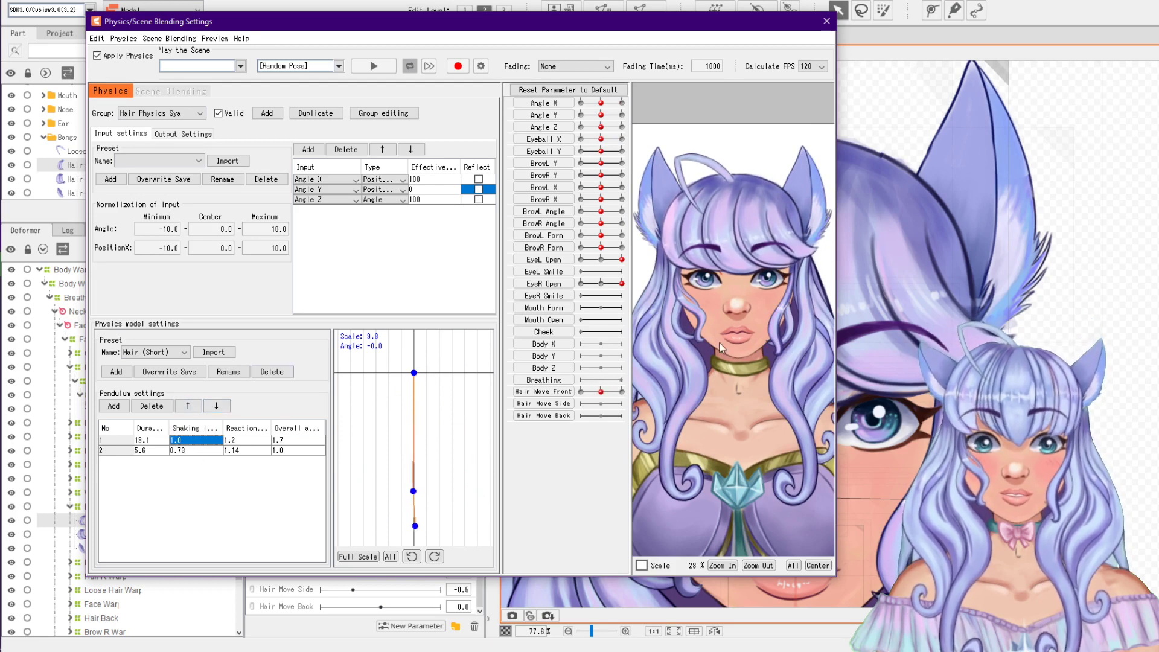
{"action": "left_click_drag", "start_coordinate": [720, 347], "coordinate": [682, 266]}
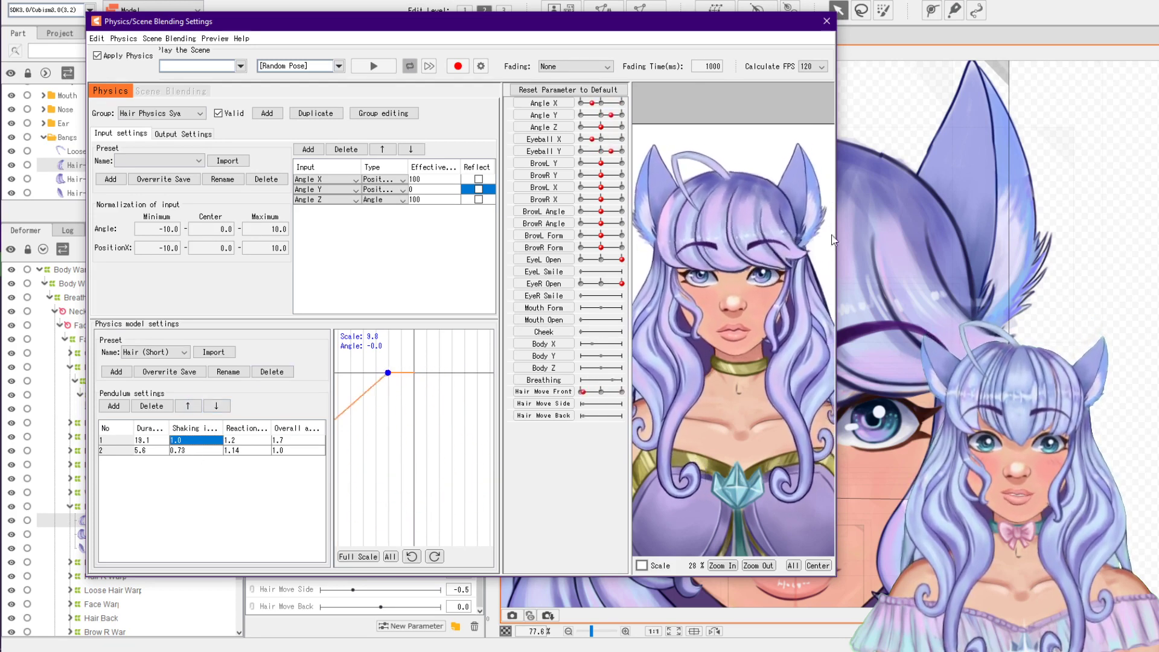
Close the physics settings and save the model
{"action": "left_click", "coordinate": [826, 21]}
{"action": "key", "text": "ctrl+s"}
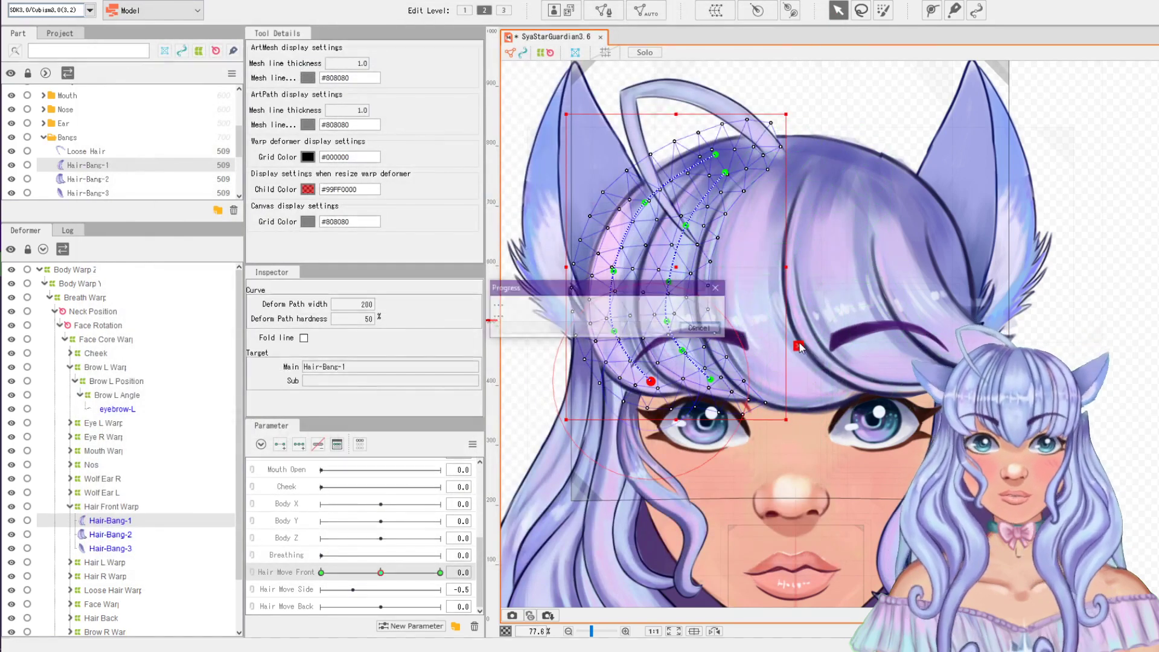
{"action": "scroll", "coordinate": [809, 353], "scroll_direction": "down", "scroll_amount": 2}
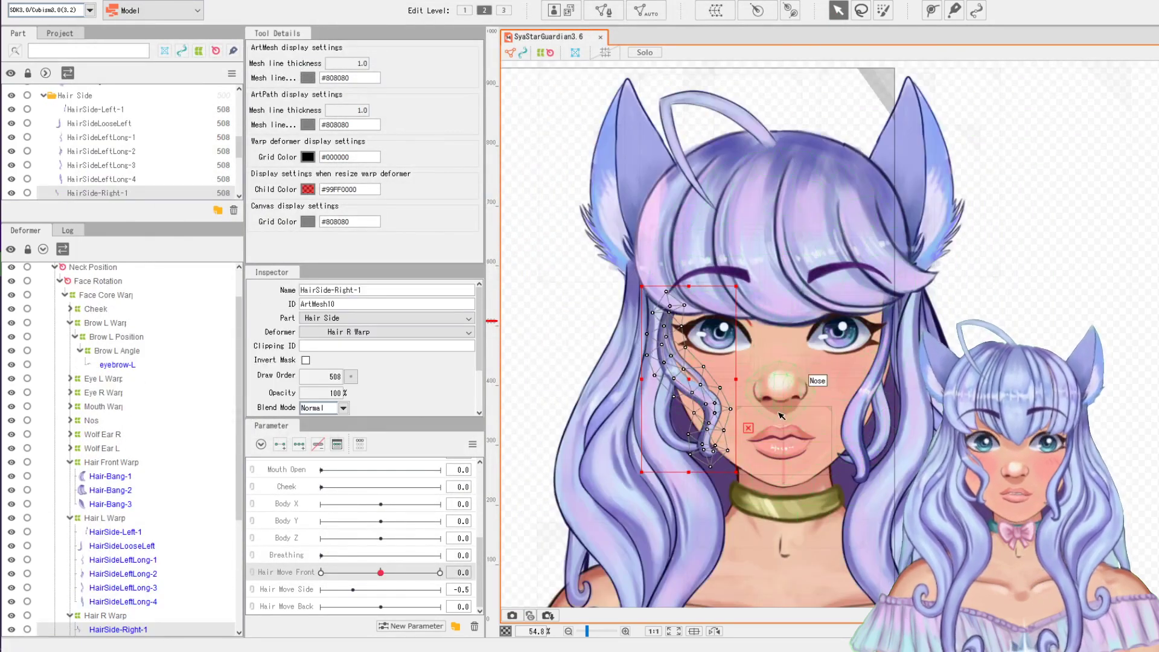
{"action": "scroll", "coordinate": [781, 416], "scroll_direction": "down", "scroll_amount": 2}
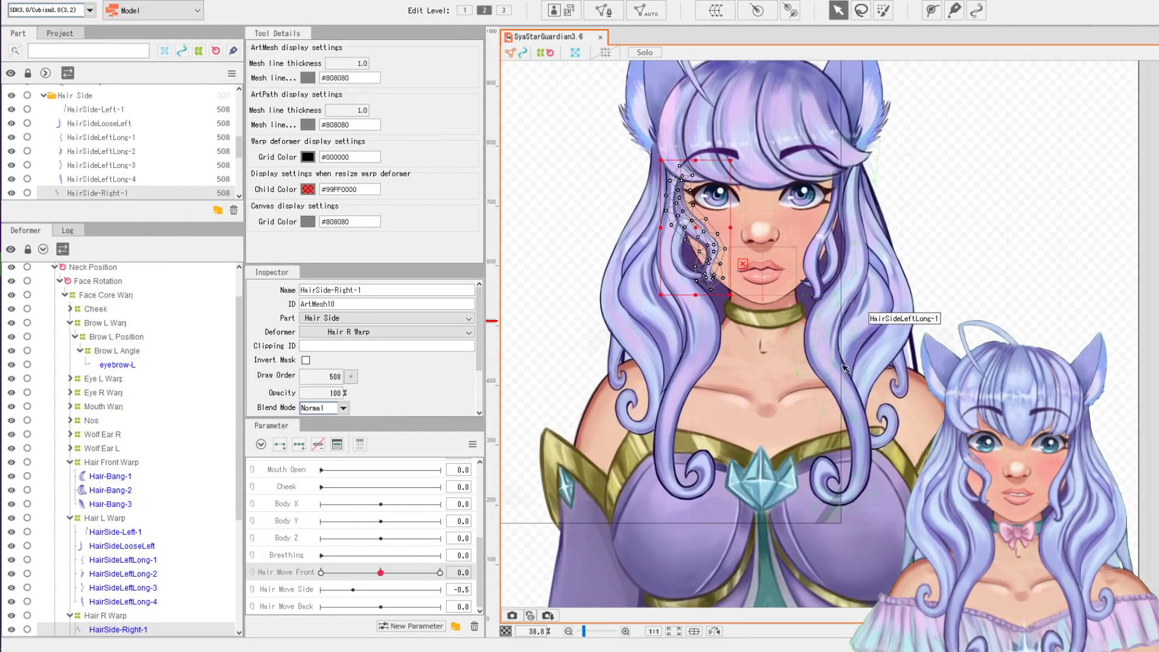
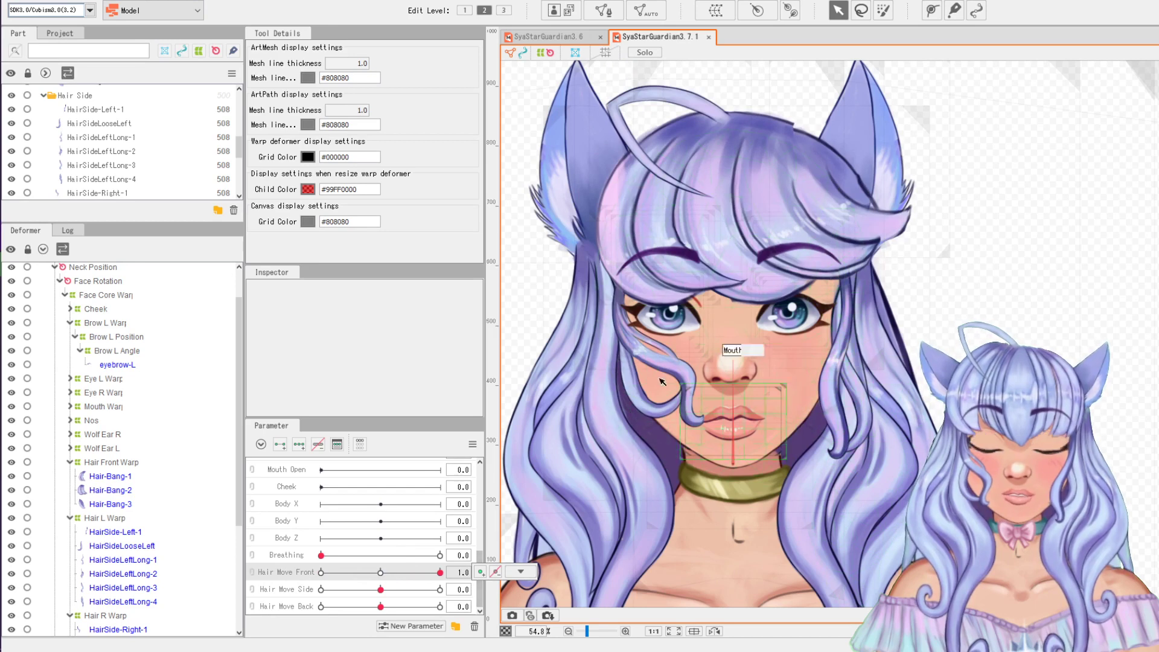
Preview the Hair Move Front, Hair Move Side and Hair Move Back parameters on the SyaStarGuardian3.7.1 model
{"action": "left_click_drag", "start_coordinate": [418, 575], "coordinate": [389, 577]}
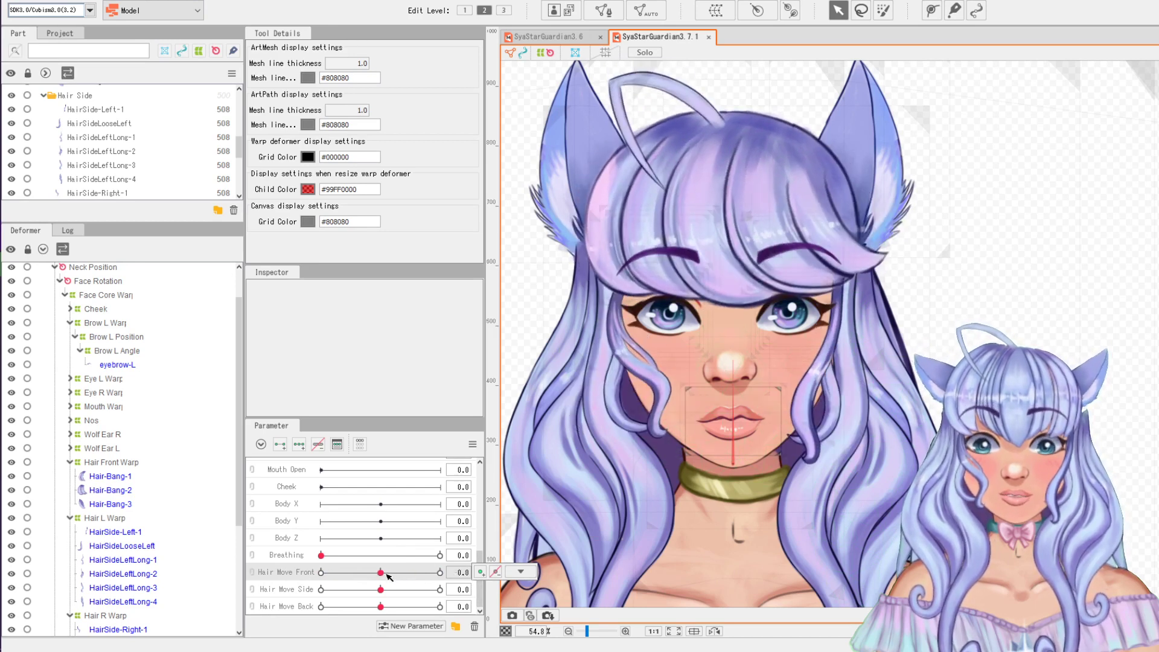
{"action": "left_click_drag", "start_coordinate": [766, 485], "coordinate": [810, 390]}
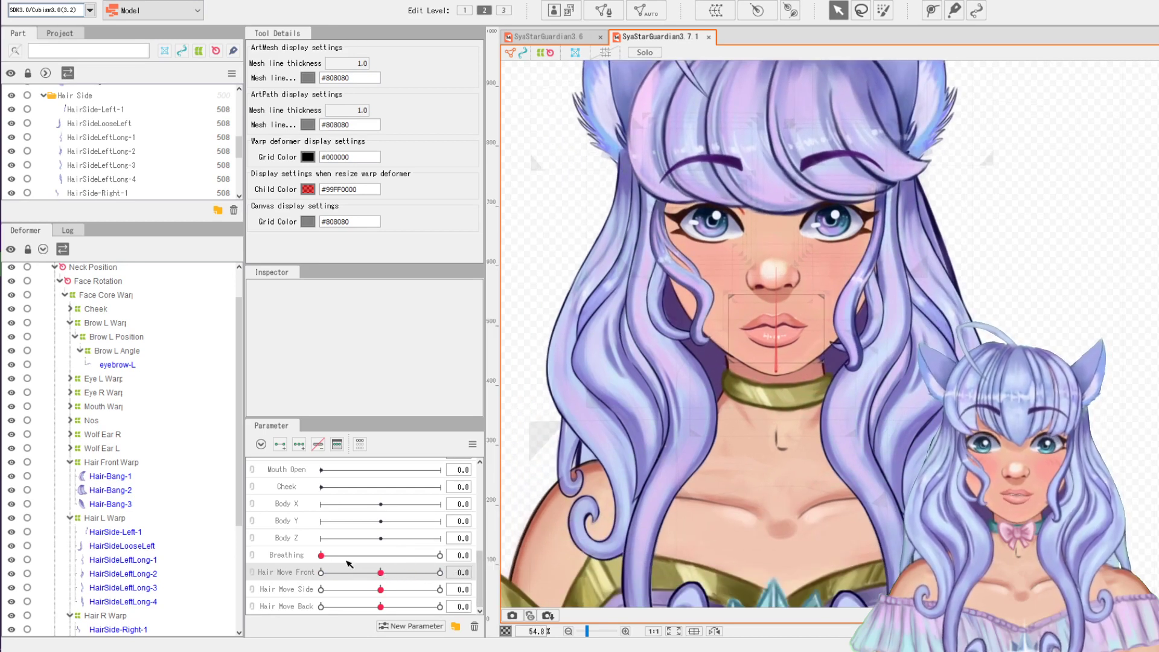
{"action": "left_click", "coordinate": [280, 584]}
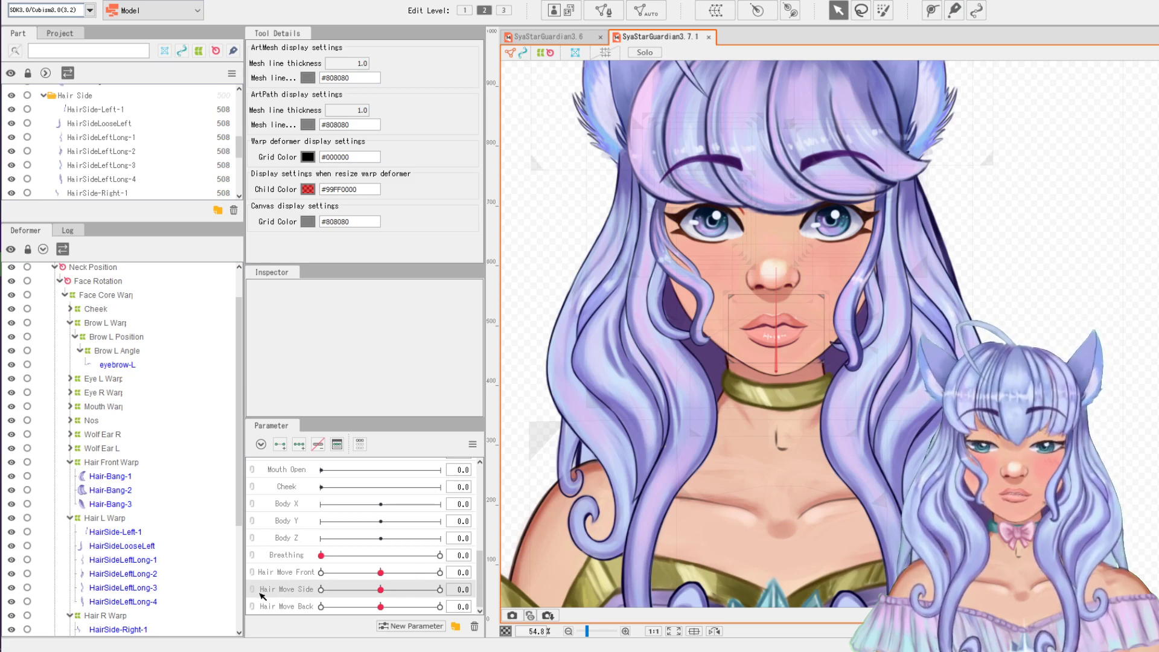
{"action": "mouse_move", "coordinate": [381, 589]}
{"action": "left_mouse_down"}
{"action": "mouse_move", "coordinate": [356, 590]}
{"action": "mouse_move", "coordinate": [423, 590]}
{"action": "mouse_move", "coordinate": [329, 590]}
{"action": "mouse_move", "coordinate": [447, 585]}
{"action": "mouse_move", "coordinate": [295, 567]}
{"action": "mouse_move", "coordinate": [447, 570]}
{"action": "mouse_move", "coordinate": [285, 569]}
{"action": "mouse_move", "coordinate": [380, 590]}
{"action": "left_mouse_up"}
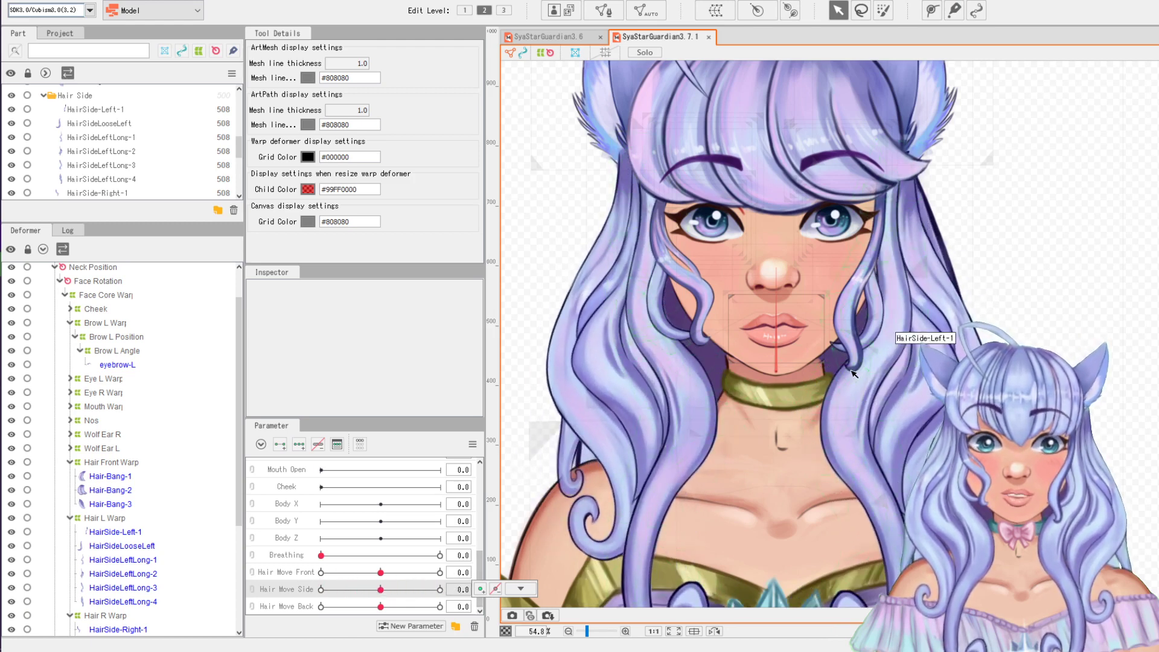
{"action": "left_click_drag", "start_coordinate": [725, 503], "coordinate": [738, 443]}
{"action": "left_click_drag", "start_coordinate": [394, 607], "coordinate": [400, 607]}
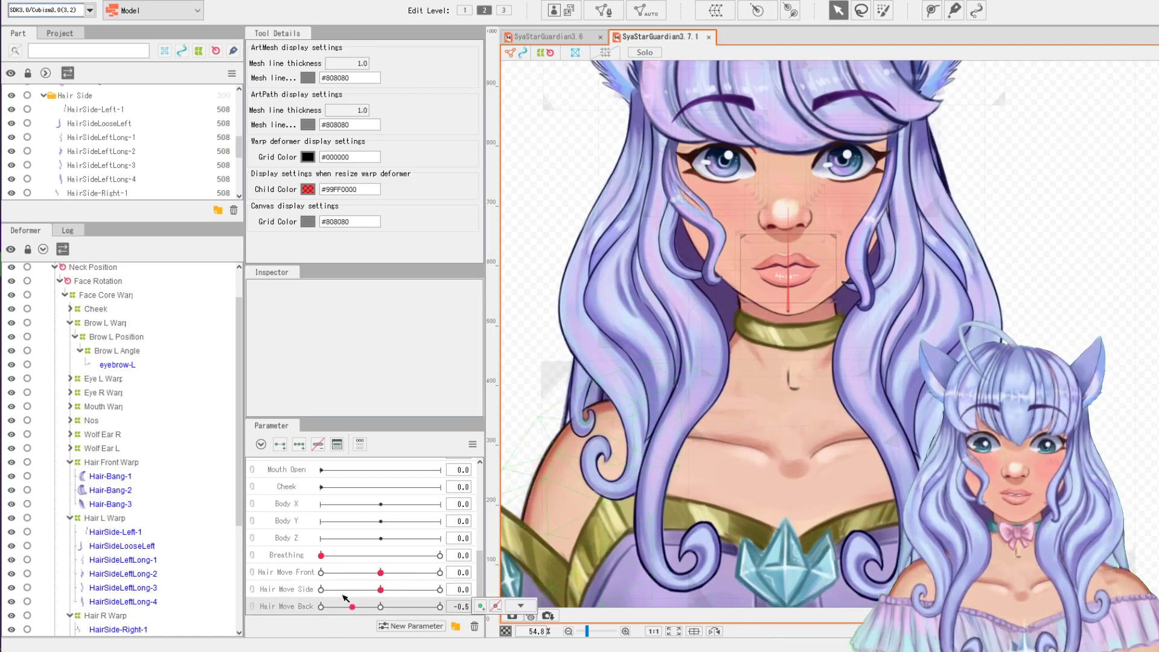
Open the physics settings for the finished model and test its Hair Physics group on the preview
{"action": "left_click", "coordinate": [108, 2]}
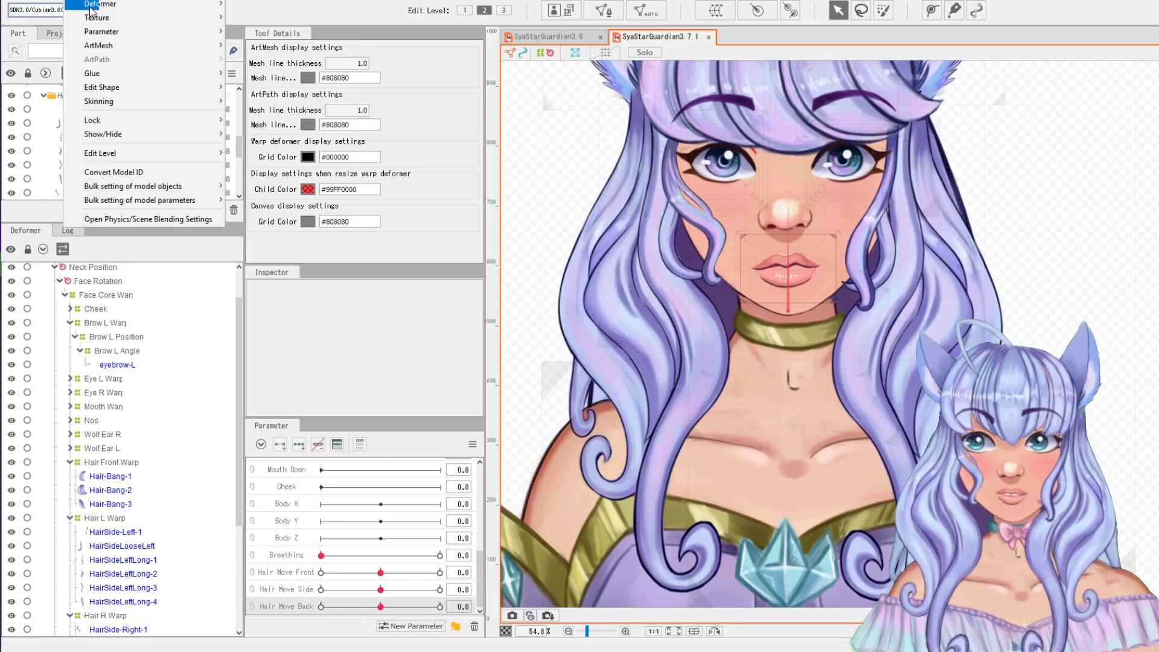
{"action": "left_click", "coordinate": [139, 224]}
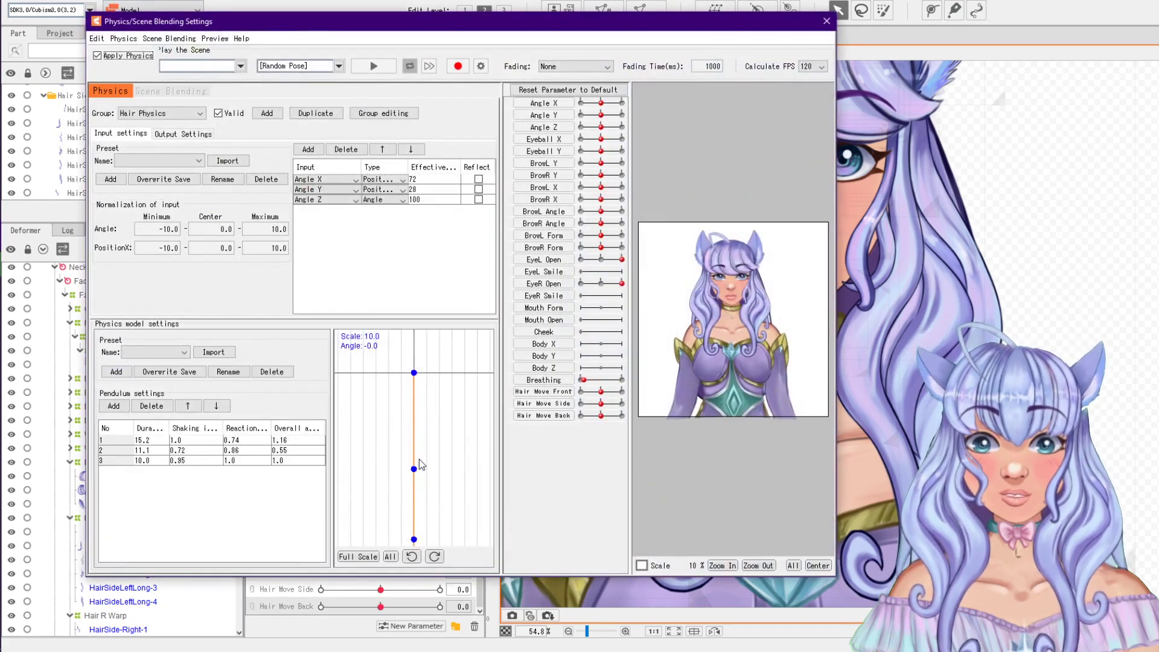
{"action": "left_click_drag", "start_coordinate": [735, 328], "coordinate": [799, 308]}
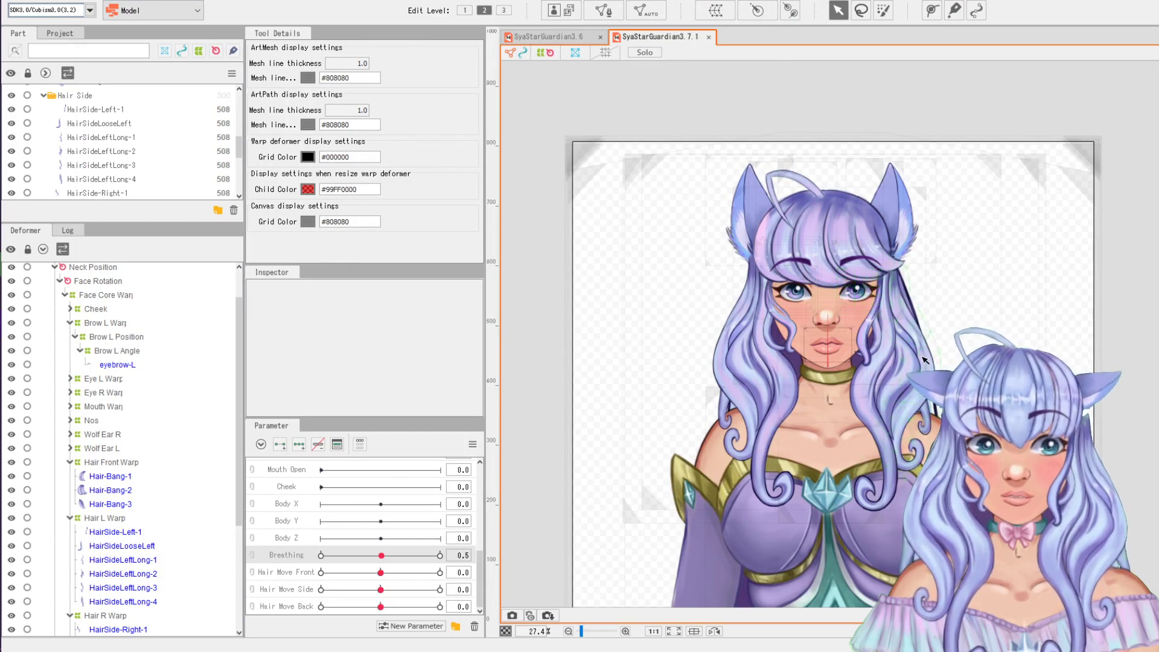
{"action": "scroll", "coordinate": [925, 360], "scroll_direction": "up", "scroll_amount": 2}
{"action": "left_click_drag", "start_coordinate": [855, 425], "coordinate": [845, 393]}
{"action": "scroll", "coordinate": [885, 381], "scroll_direction": "down", "scroll_amount": 2}
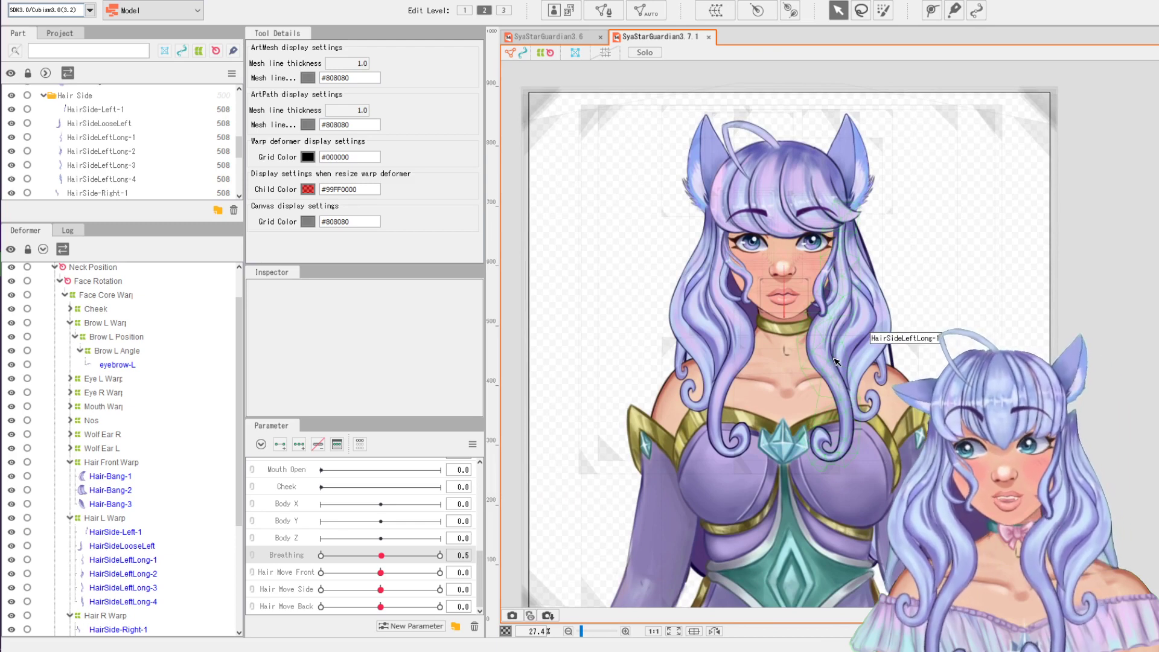
{"action": "left_click_drag", "start_coordinate": [870, 402], "coordinate": [906, 415]}
{"action": "scroll", "coordinate": [860, 381], "scroll_direction": "up", "scroll_amount": 2}
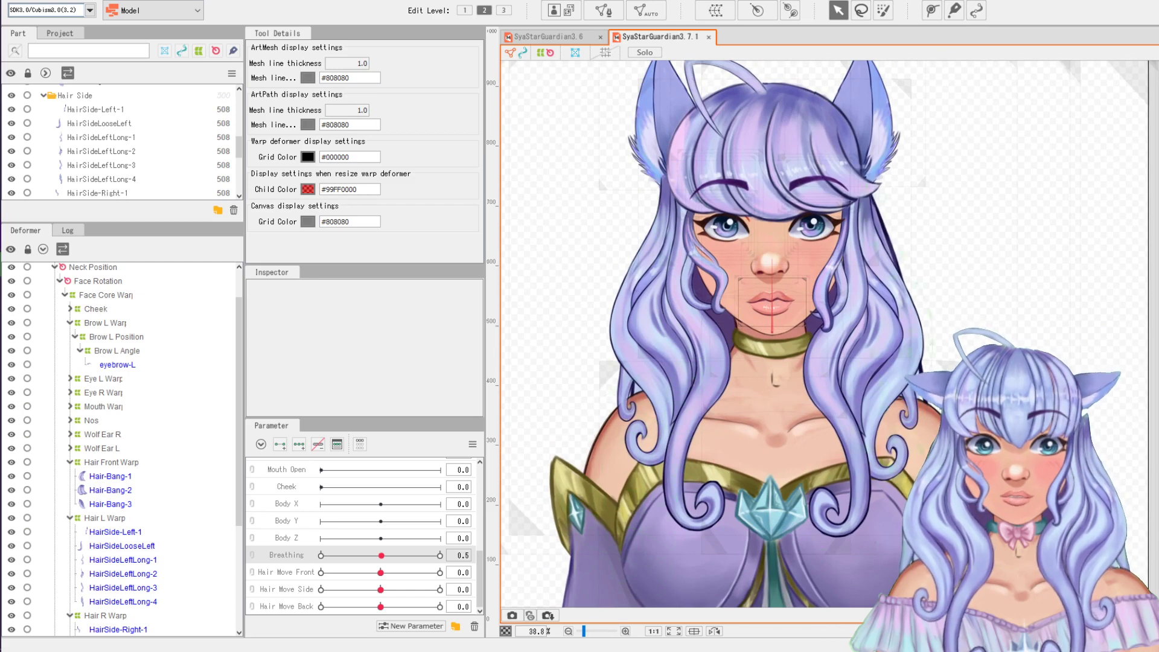
{"action": "scroll", "coordinate": [776, 396], "scroll_direction": "down", "scroll_amount": 2}
{"action": "left_click_drag", "start_coordinate": [776, 395], "coordinate": [861, 372]}
{"action": "scroll", "coordinate": [938, 350], "scroll_direction": "up", "scroll_amount": 2}
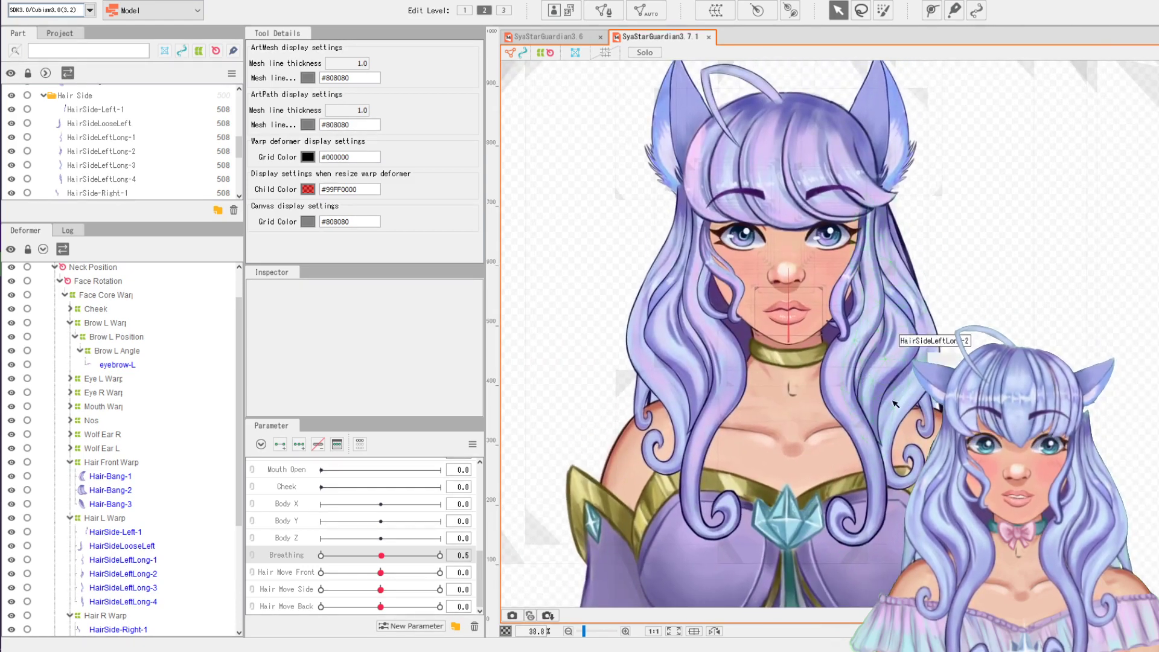
{"action": "scroll", "coordinate": [832, 305], "scroll_direction": "up", "scroll_amount": 2}
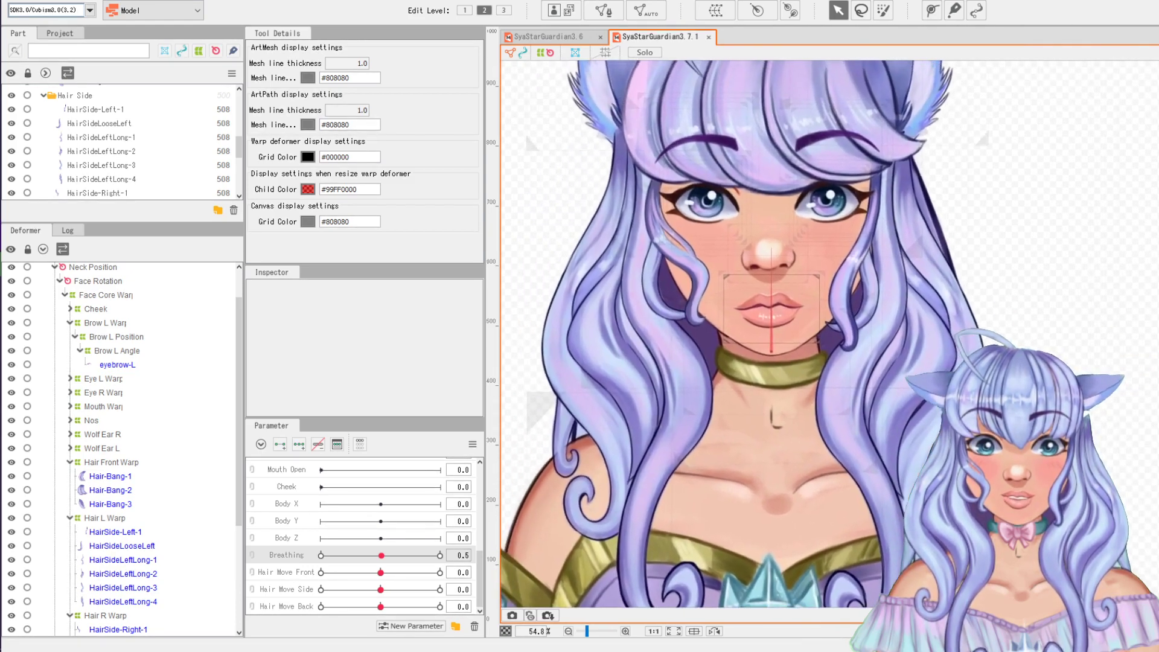
{"action": "scroll", "coordinate": [888, 350], "scroll_direction": "down", "scroll_amount": 1}
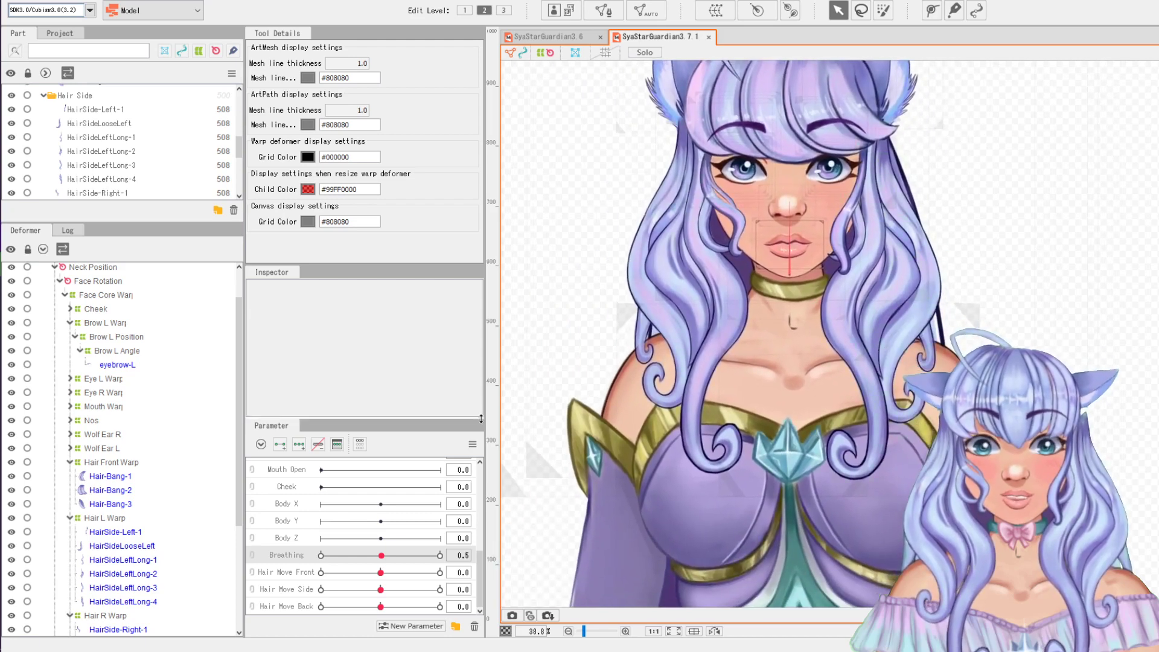
{"action": "scroll", "coordinate": [172, 510], "scroll_direction": "up", "scroll_amount": 1}
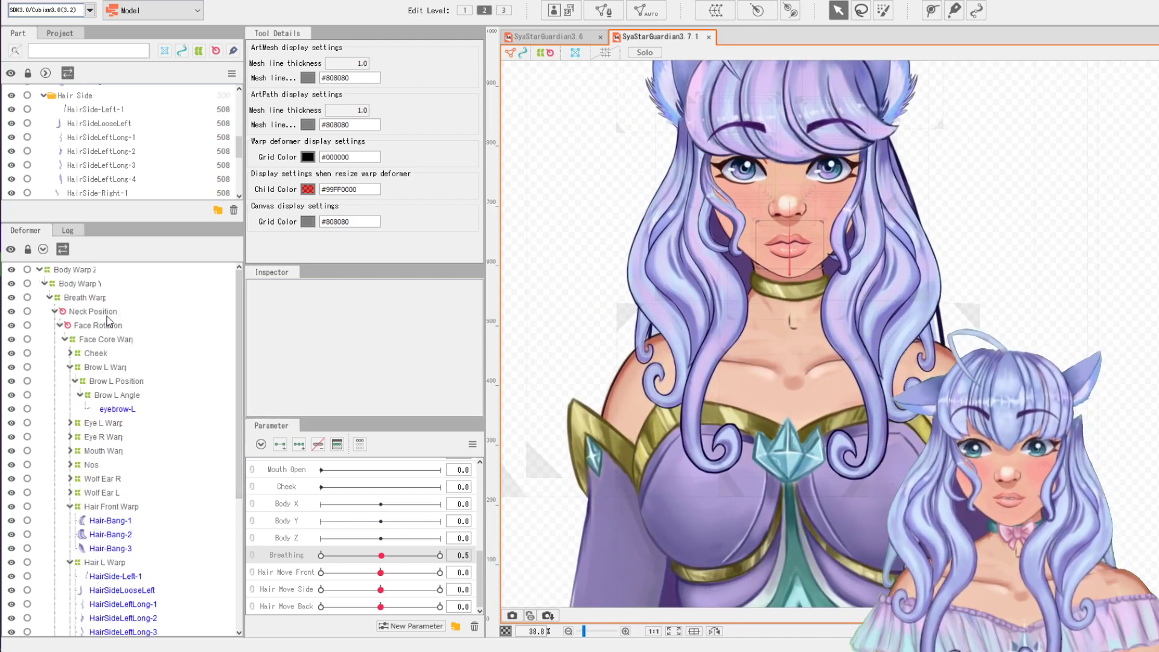
Collapse the Breath Warp branch and select the Body Warp Z deformer to examine its Breathing movement
{"action": "double_click", "coordinate": [77, 301]}
{"action": "left_click", "coordinate": [72, 272]}
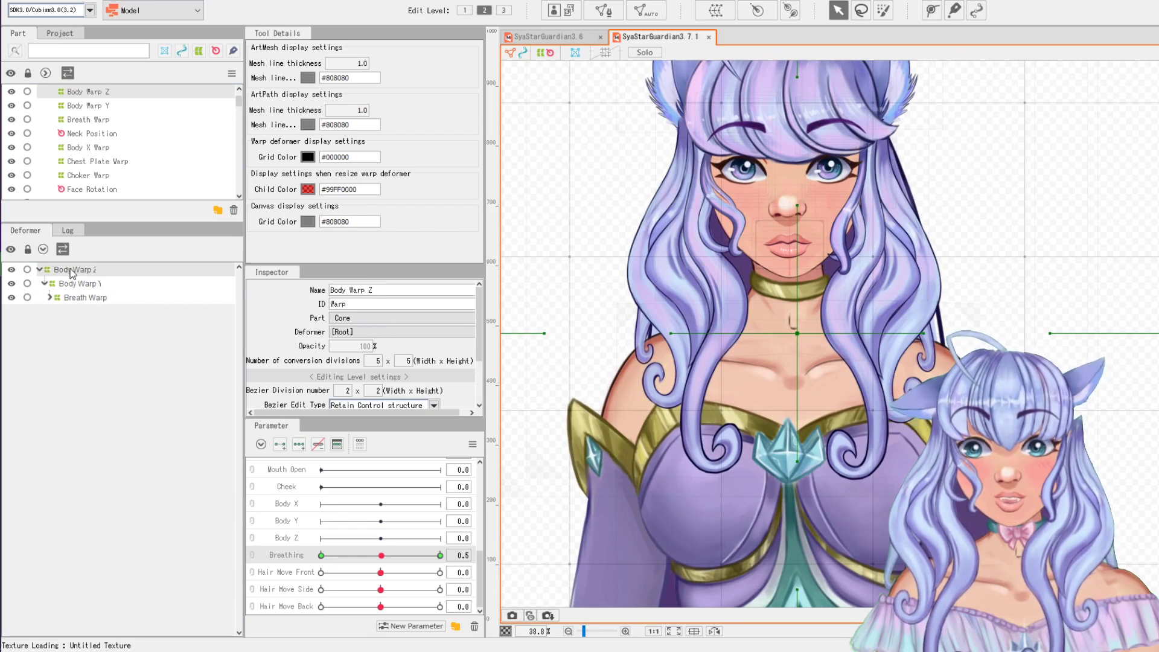
{"action": "scroll", "coordinate": [574, 366], "scroll_direction": "down", "scroll_amount": 2}
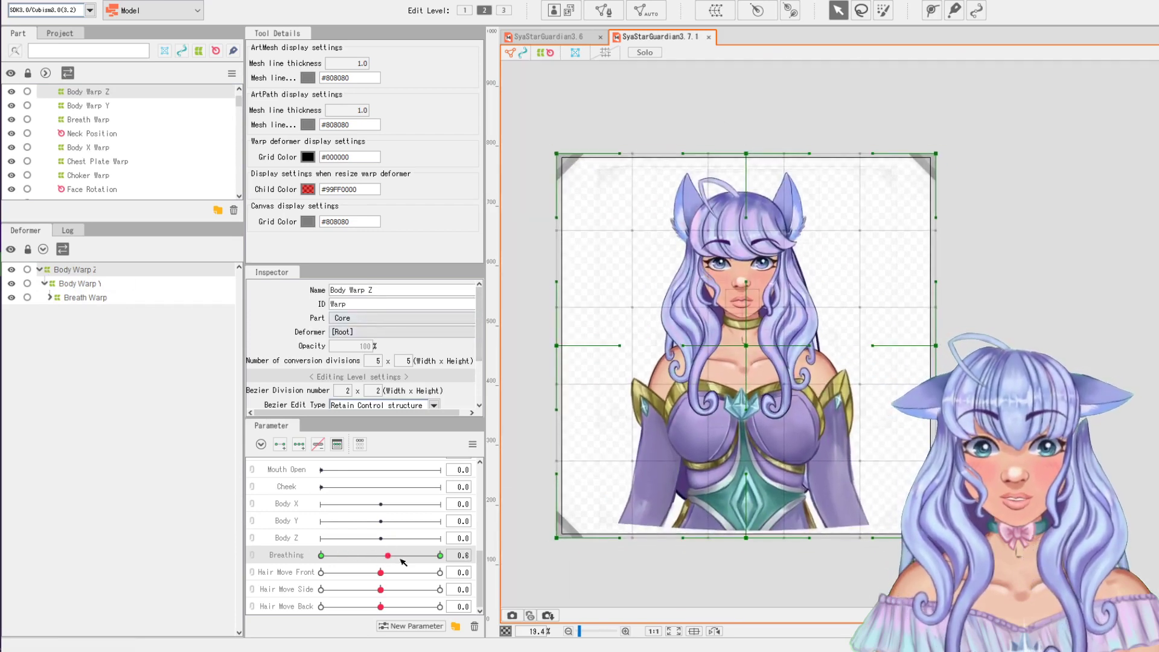
Open the SyaStarGuardian3.7 model and add two Breathing keyforms to Body Warp Z, with its deformer branch collapsed
{"action": "left_click", "coordinate": [10, 1]}
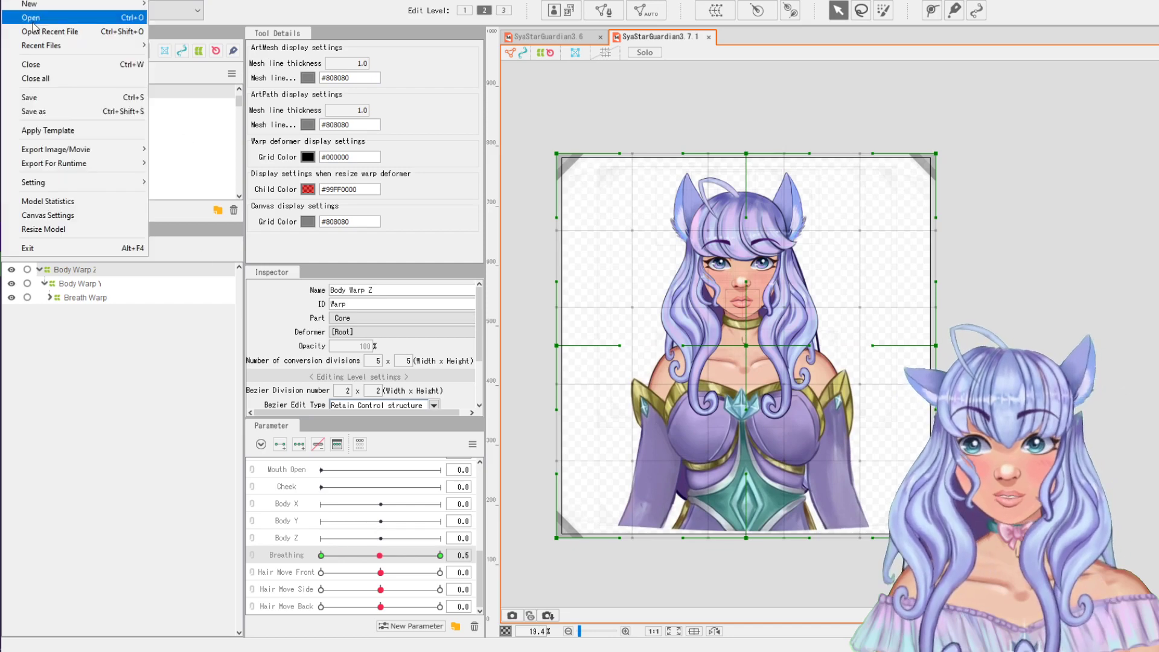
{"action": "left_click", "coordinate": [33, 18]}
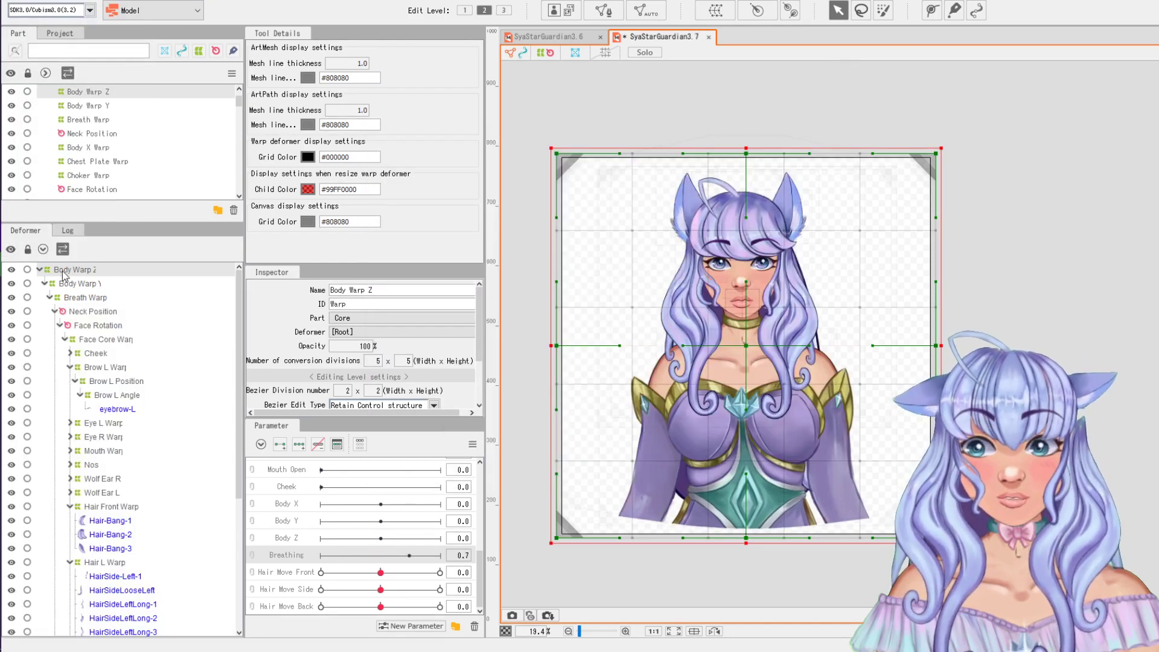
{"action": "left_click", "coordinate": [39, 270]}
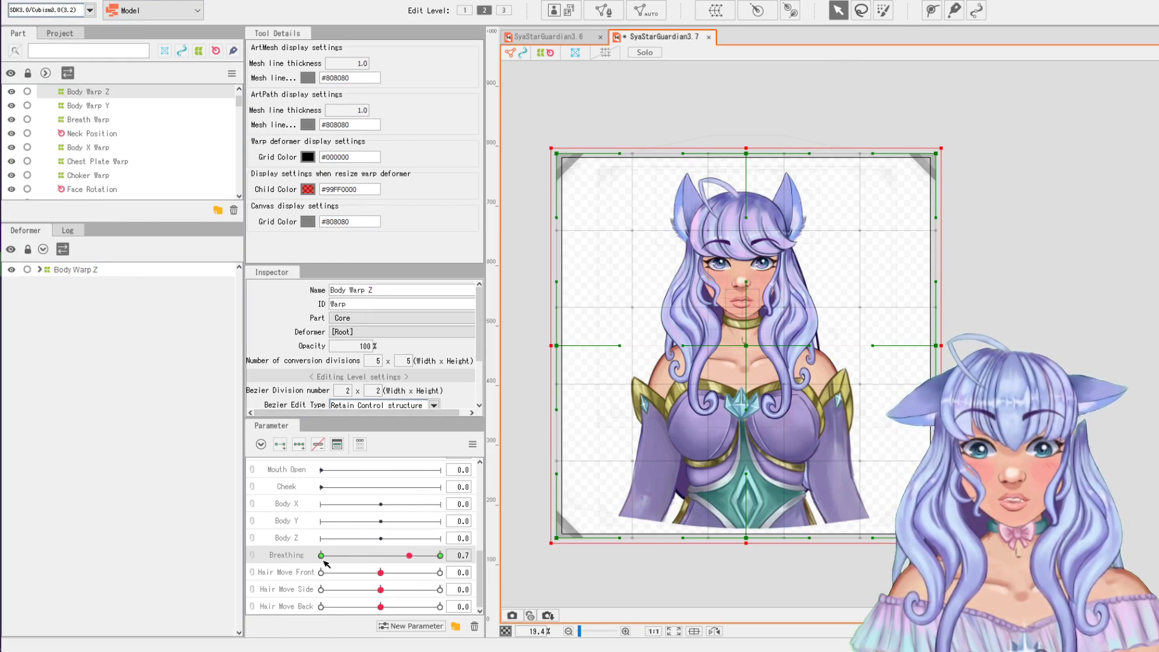
At Breathing 1.0, pull both upper corners of the Body Warp Z grid well upward and raise both lower corners slightly
{"action": "scroll", "coordinate": [619, 186], "scroll_direction": "up", "scroll_amount": 2}
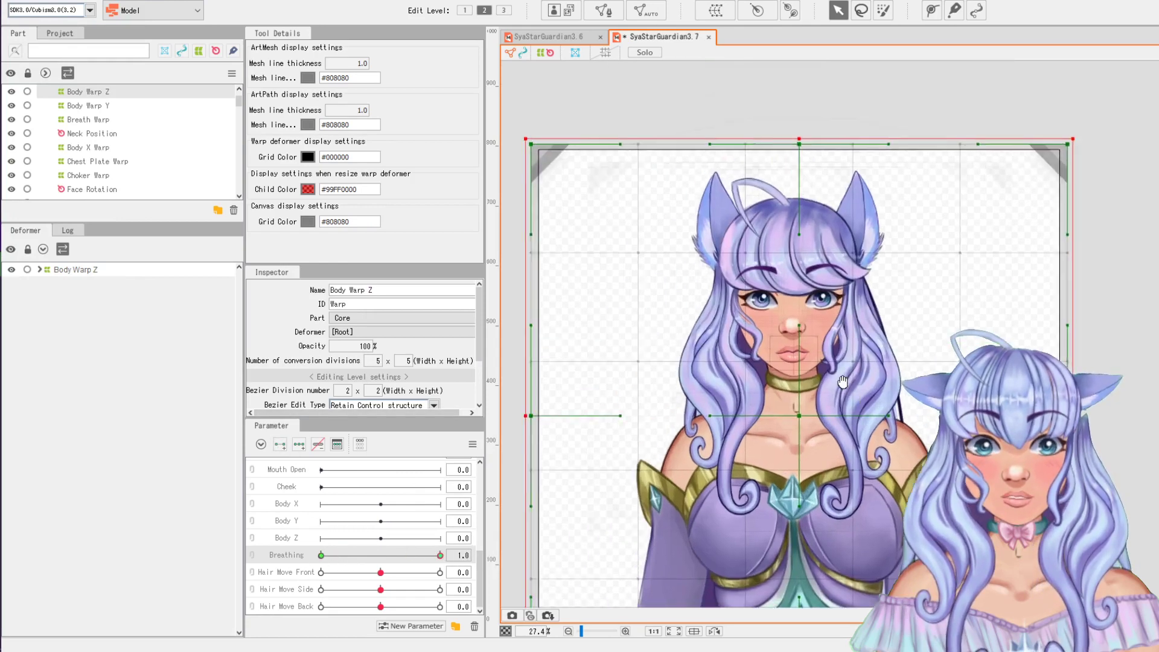
{"action": "scroll", "coordinate": [806, 356], "scroll_direction": "down", "scroll_amount": 2}
{"action": "left_click_drag", "start_coordinate": [620, 196], "coordinate": [622, 124]}
{"action": "left_click_drag", "start_coordinate": [992, 208], "coordinate": [978, 129]}
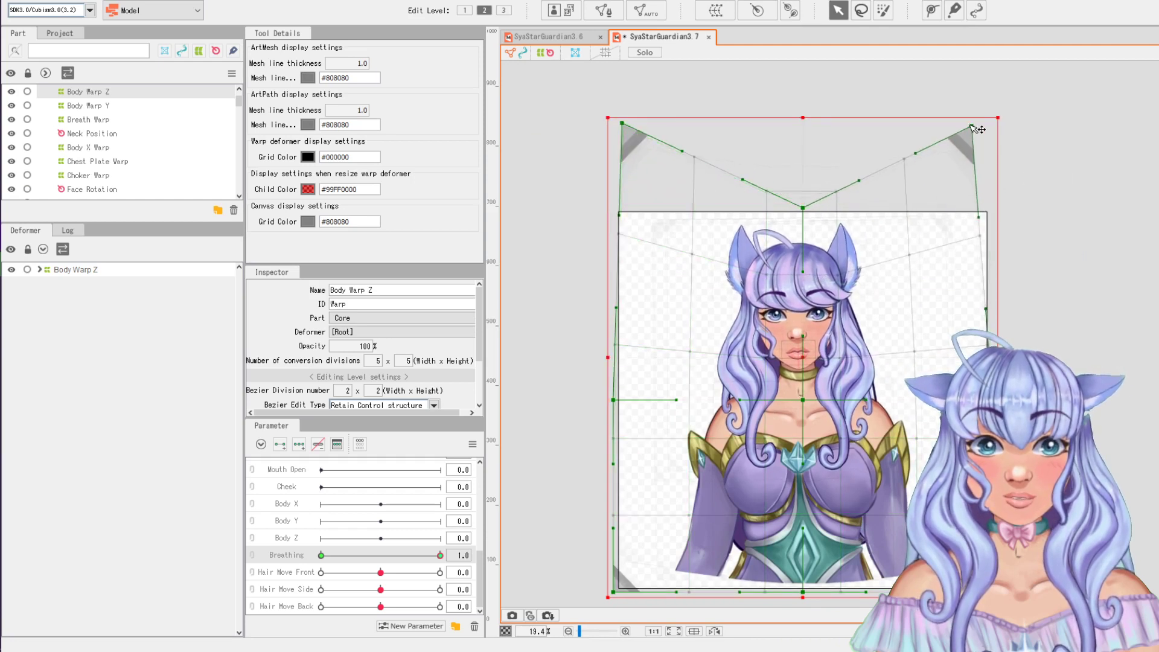
{"action": "left_click_drag", "start_coordinate": [612, 592], "coordinate": [617, 568]}
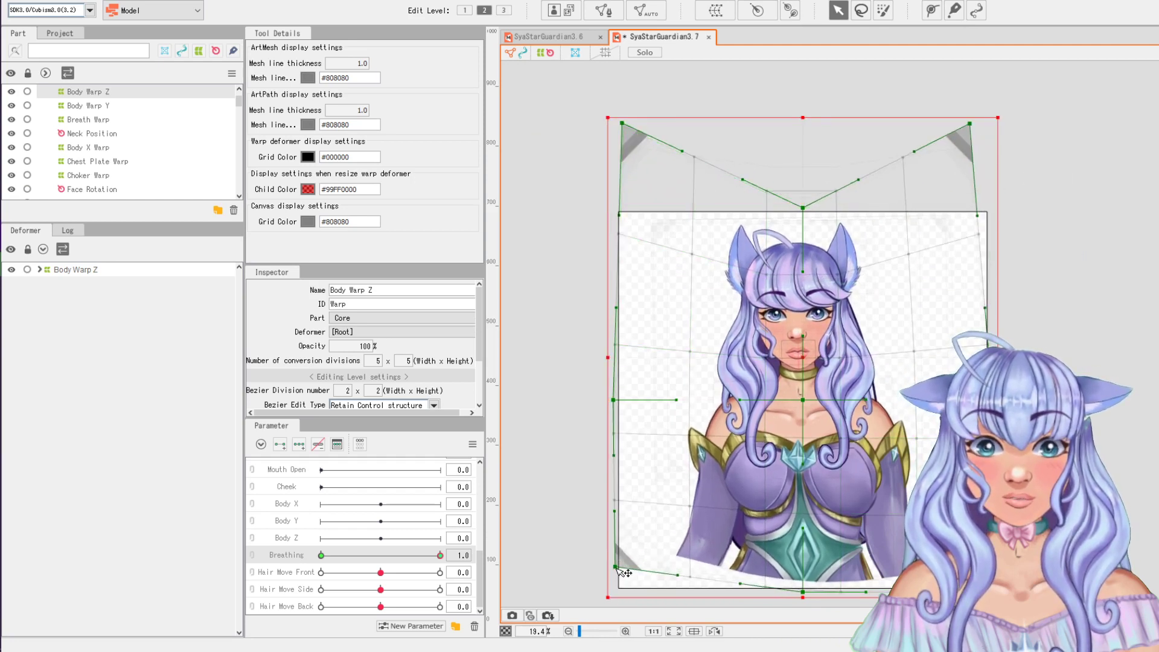
{"action": "left_click_drag", "start_coordinate": [992, 592], "coordinate": [990, 562]}
Preview the Breathing motion, fine-tune the top-centre and lower-left control points of Body Warp Z at Breathing 1.0, and save the model
{"action": "left_click_drag", "start_coordinate": [440, 555], "coordinate": [328, 555]}
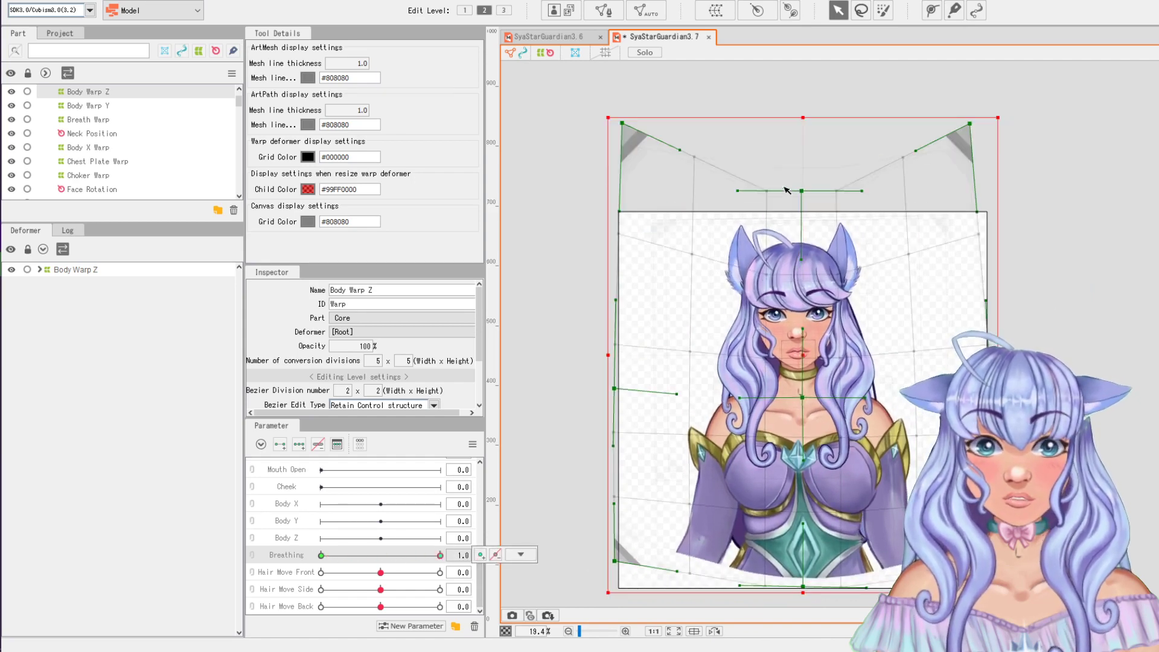
{"action": "left_click_drag", "start_coordinate": [808, 195], "coordinate": [810, 195]}
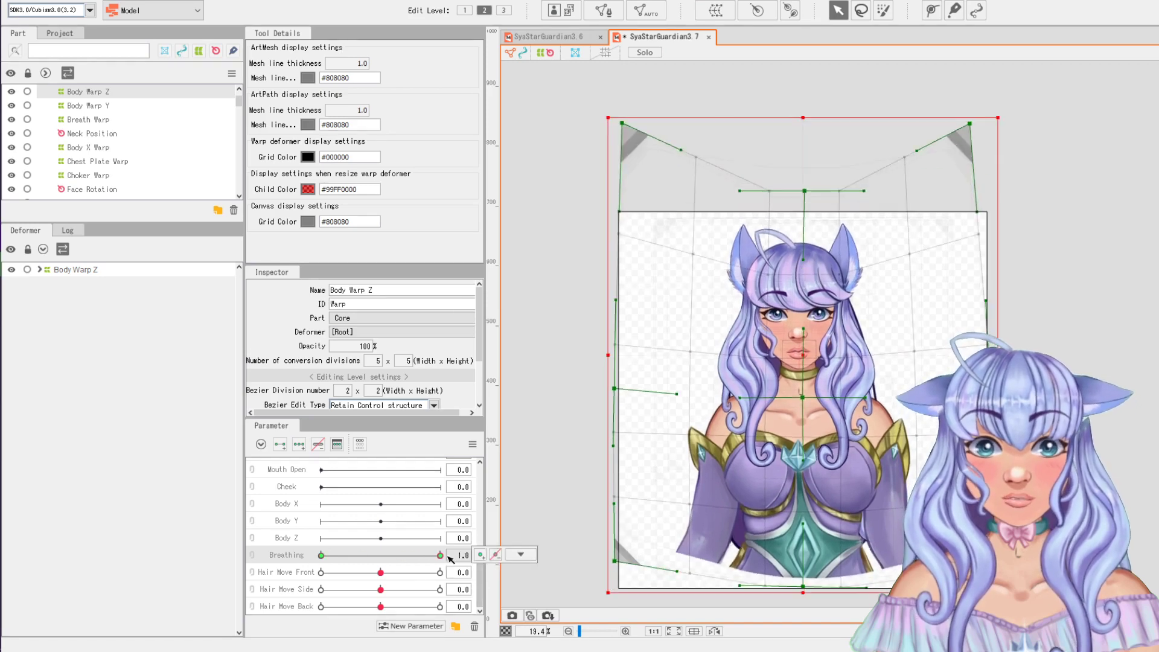
{"action": "left_click_drag", "start_coordinate": [628, 563], "coordinate": [628, 557]}
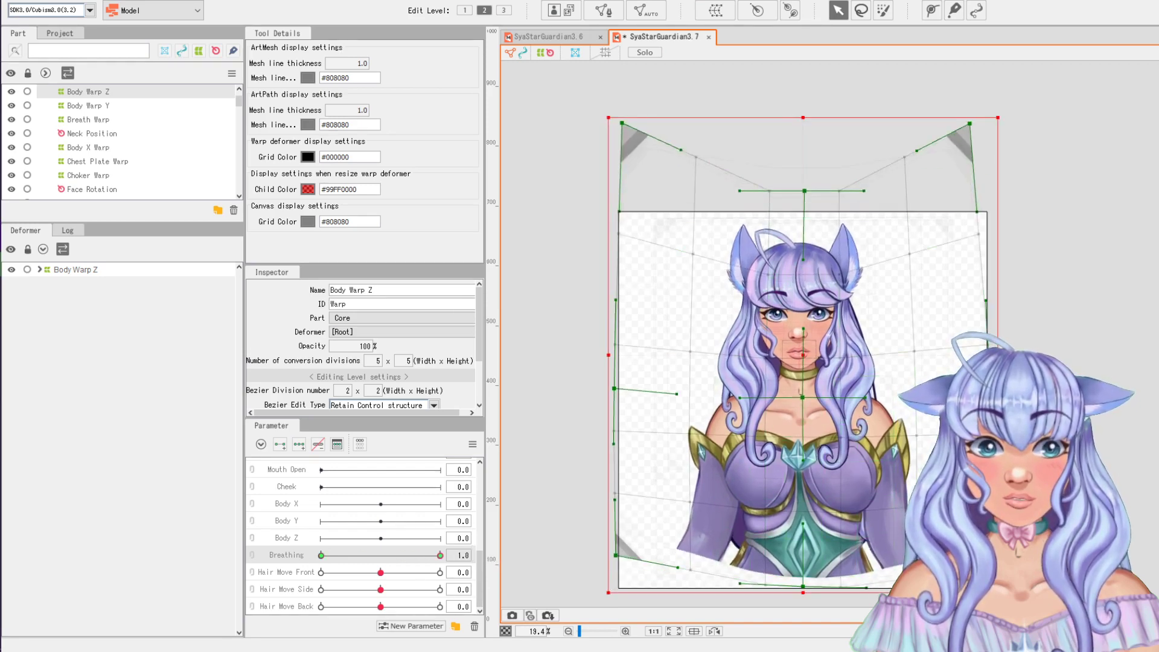
{"action": "mouse_move", "coordinate": [445, 551]}
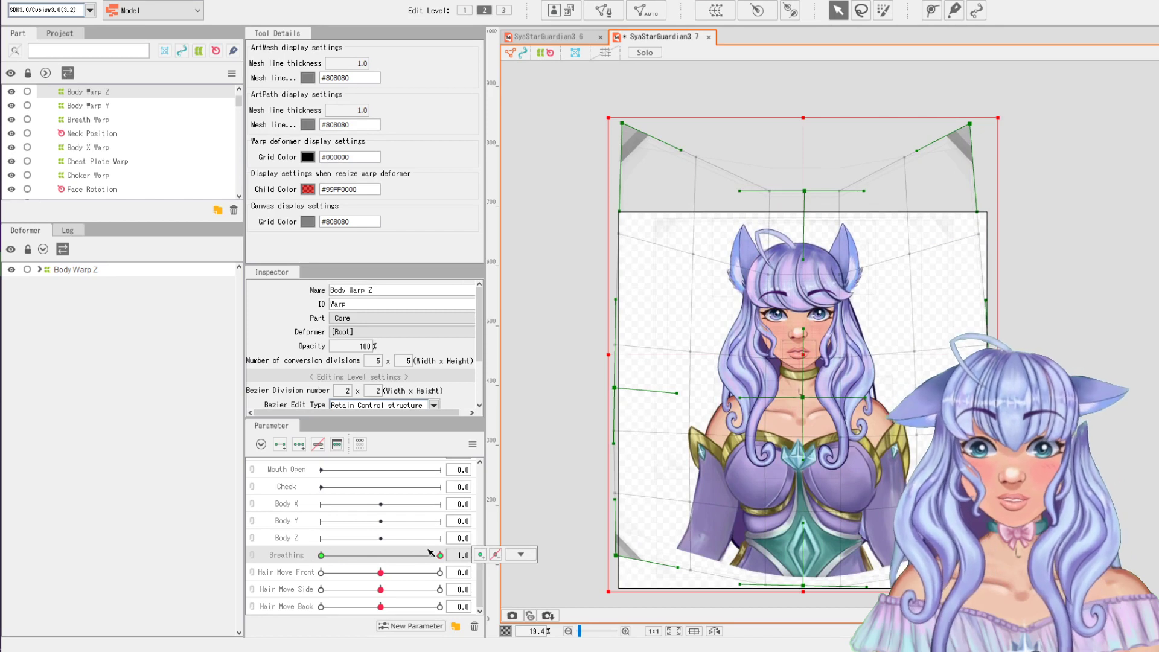
{"action": "key", "text": "ctrl+s"}
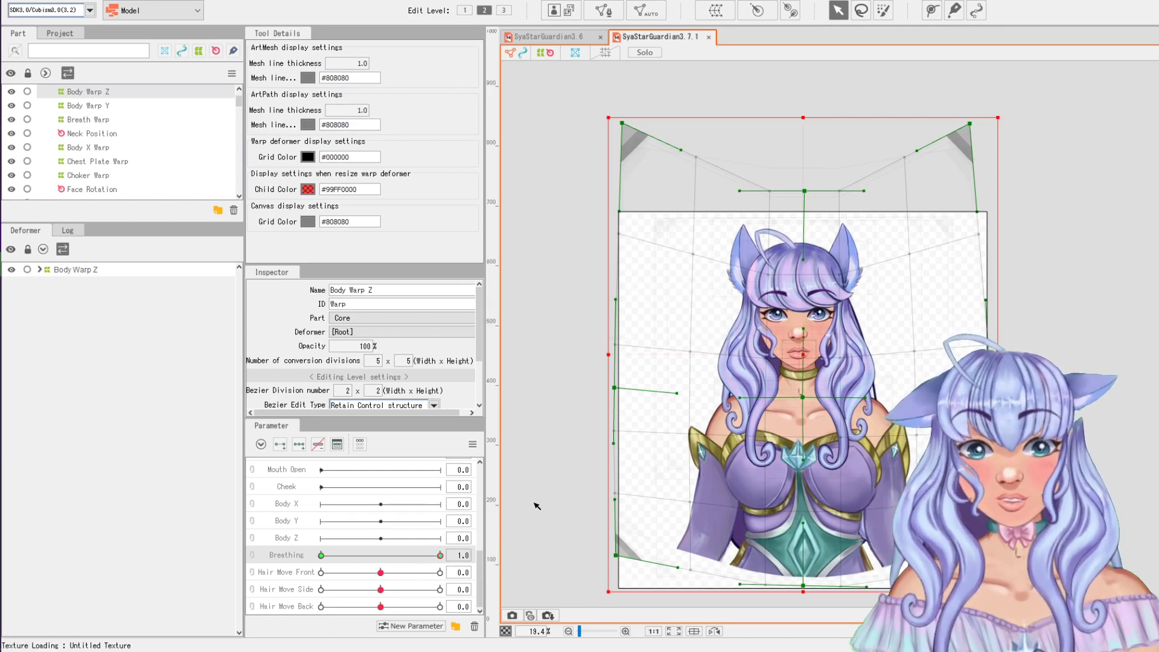
Export the model for runtime as SyaStarGuardian3.7.2.moc3, with the physics settings file included
{"action": "left_click", "coordinate": [13, 1]}
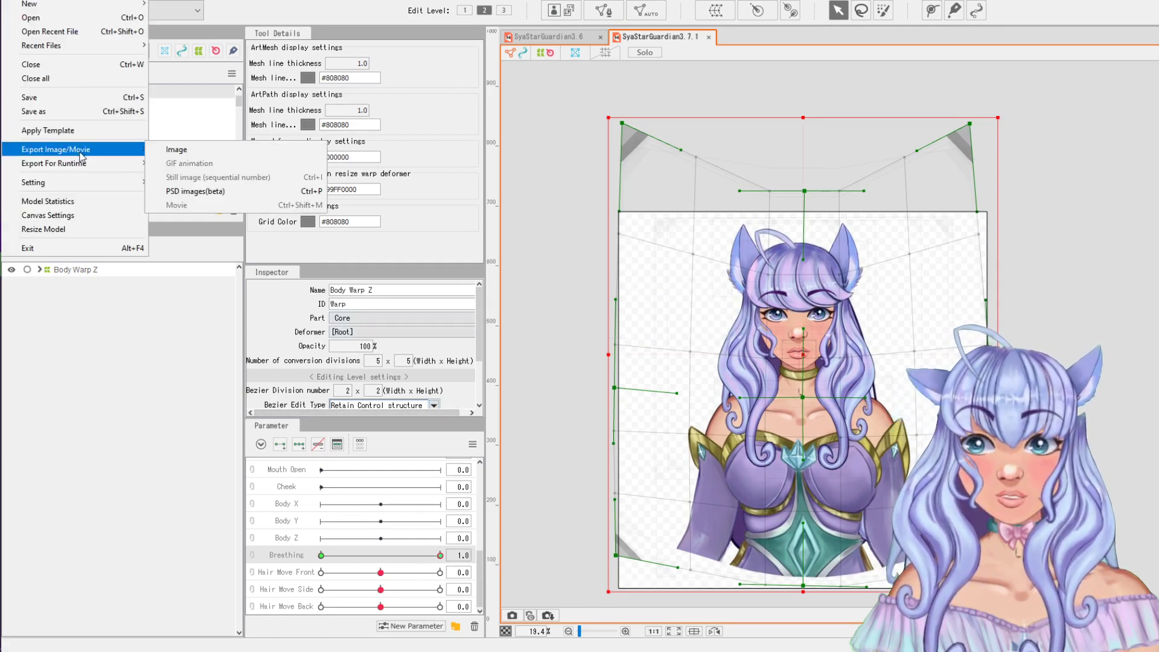
{"action": "mouse_move", "coordinate": [73, 163]}
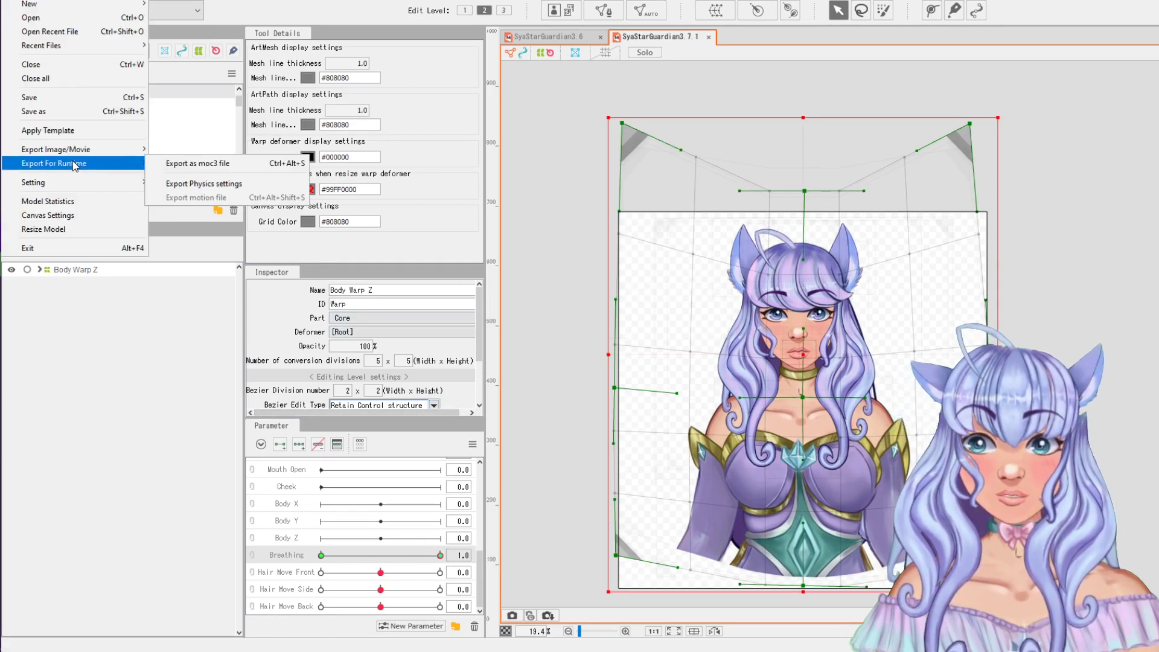
{"action": "left_click", "coordinate": [197, 166]}
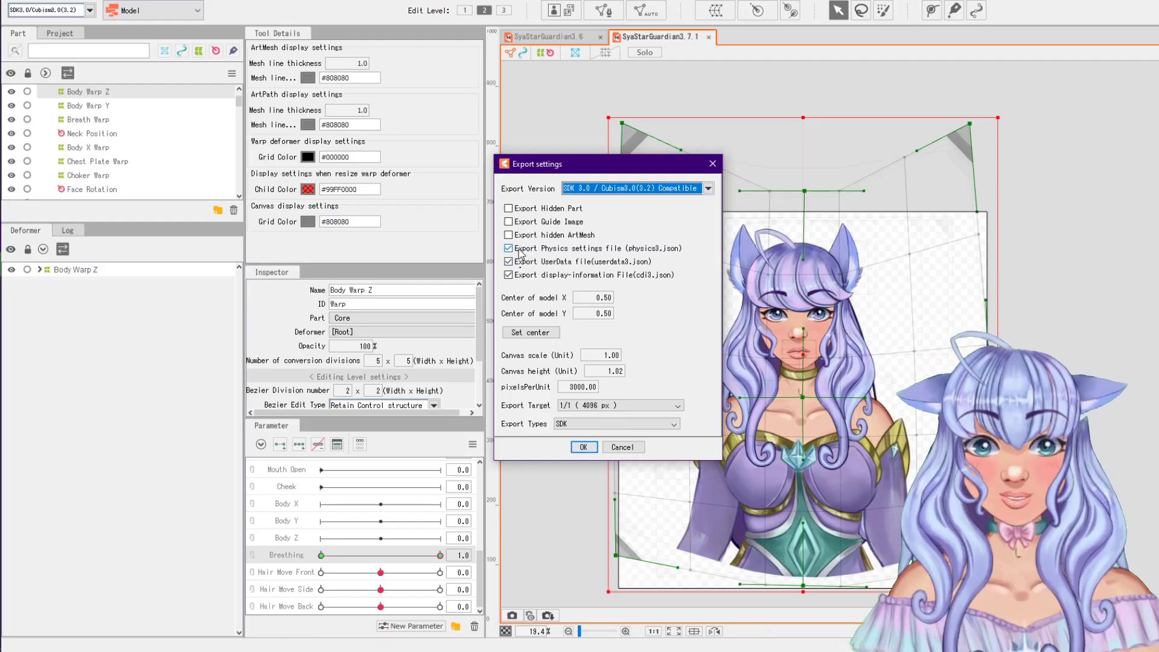
{"action": "left_click", "coordinate": [519, 252]}
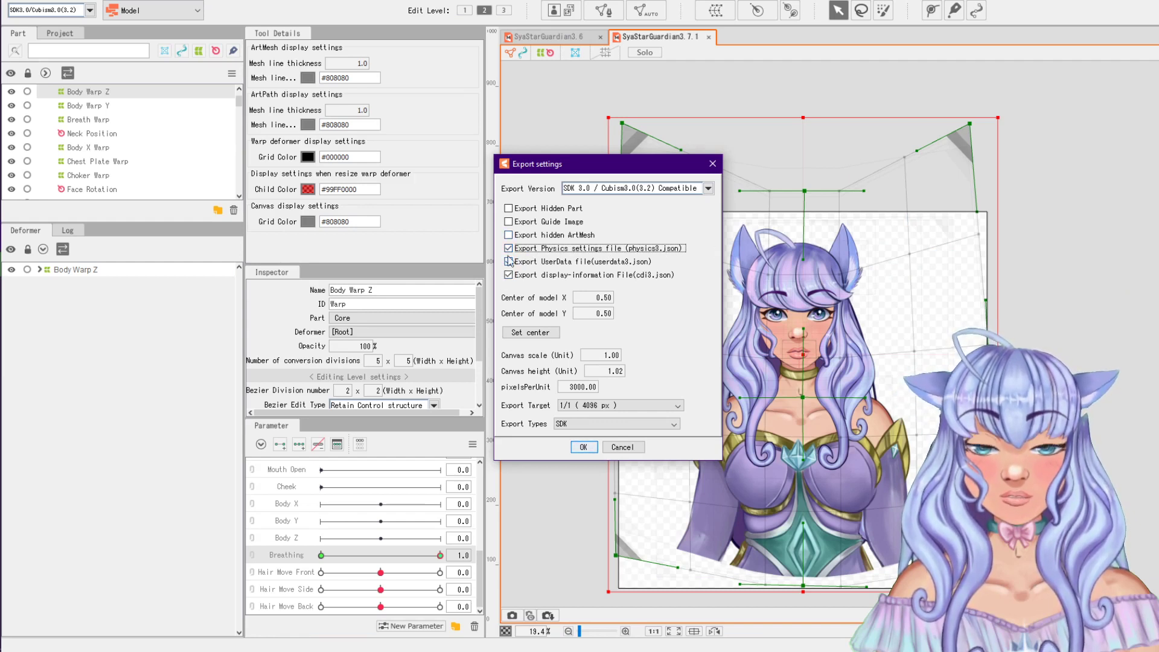
{"action": "left_click", "coordinate": [583, 448]}
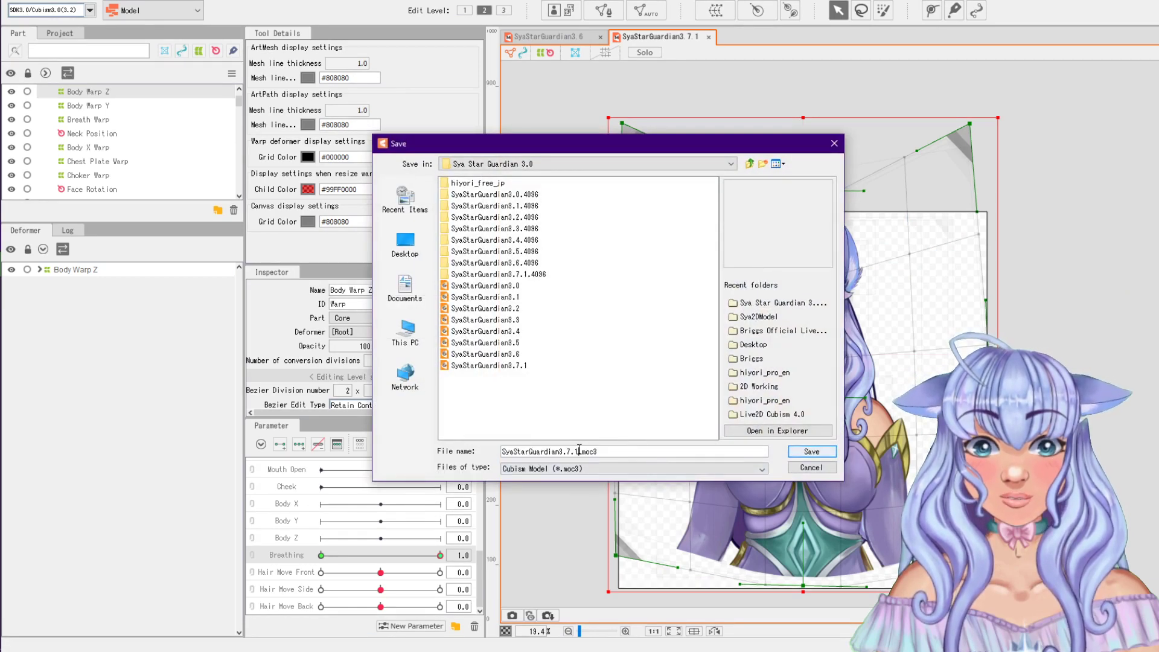
{"action": "key", "text": "BackSpace"}
{"action": "type", "text": "2"}
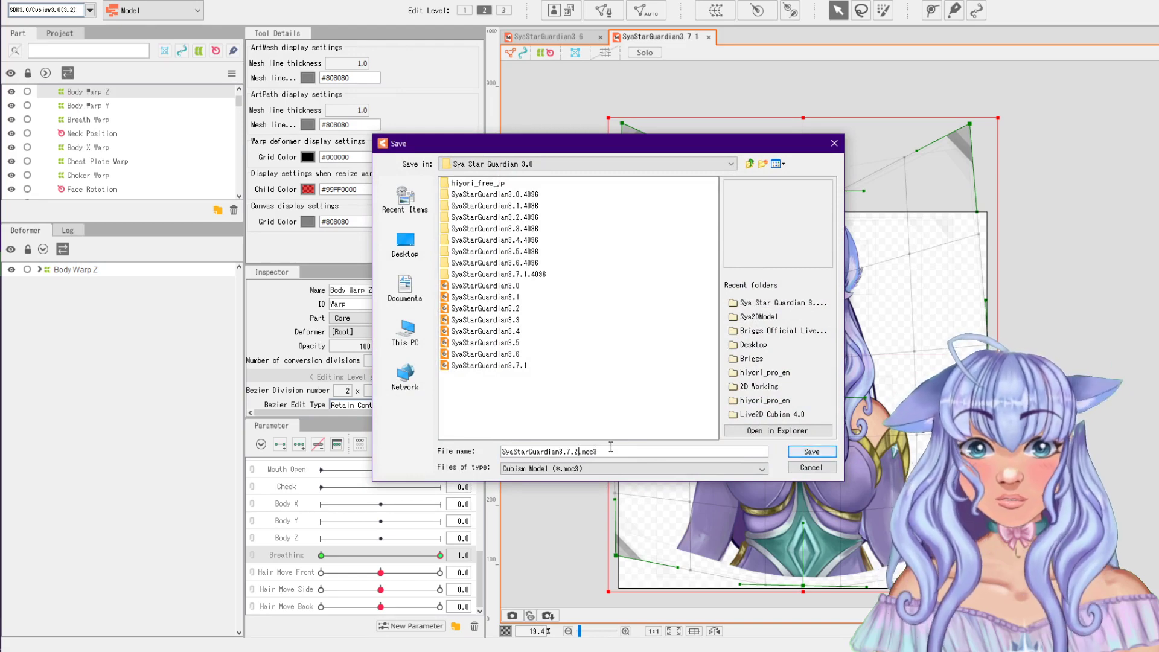
{"action": "left_click", "coordinate": [811, 451]}
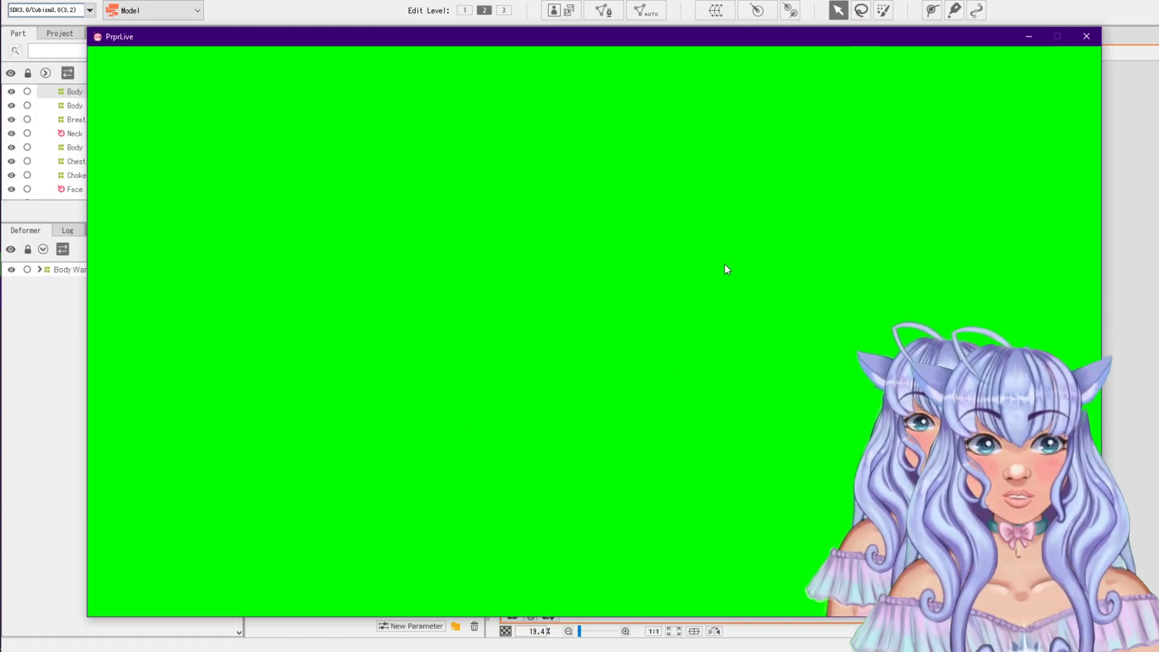
Switch to PrprLive, load SyaStarGuardian3.7.2.model3, and enlarge the character until its head and torso fill the stage
{"action": "left_click", "coordinate": [132, 105]}
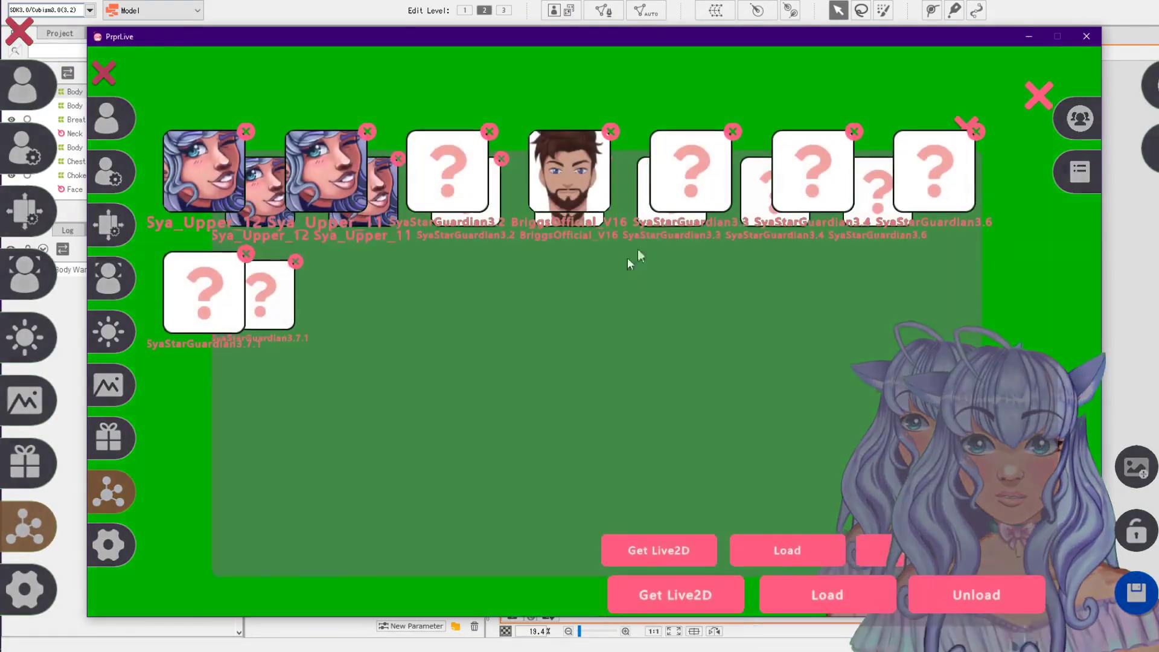
{"action": "left_click", "coordinate": [824, 594]}
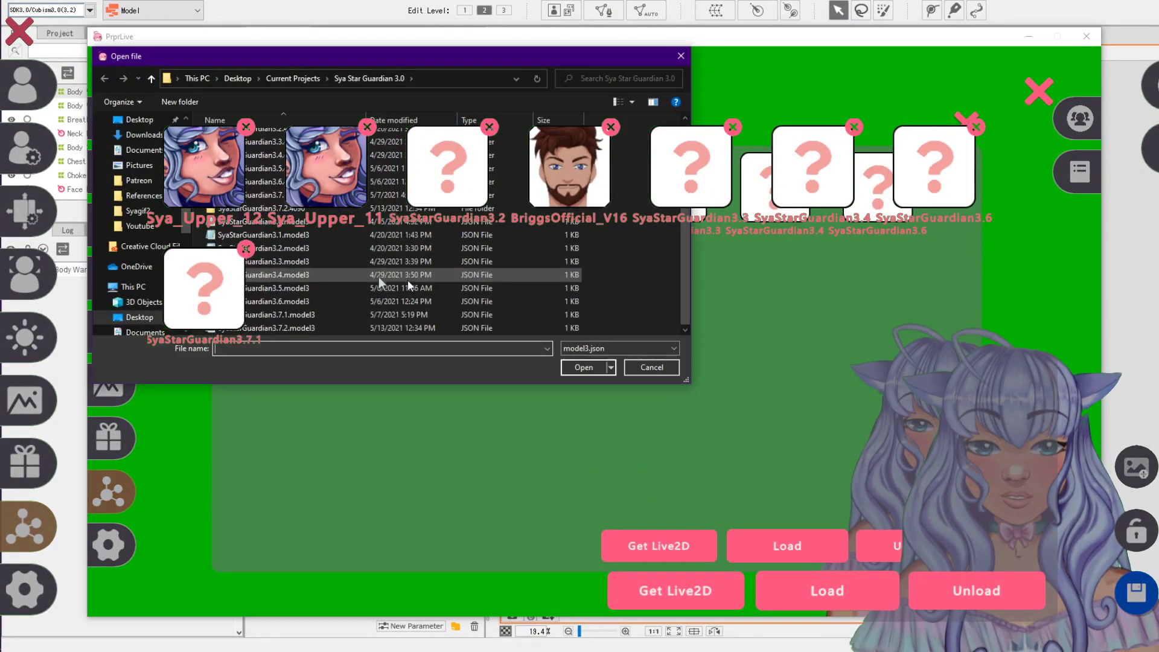
{"action": "double_click", "coordinate": [299, 328]}
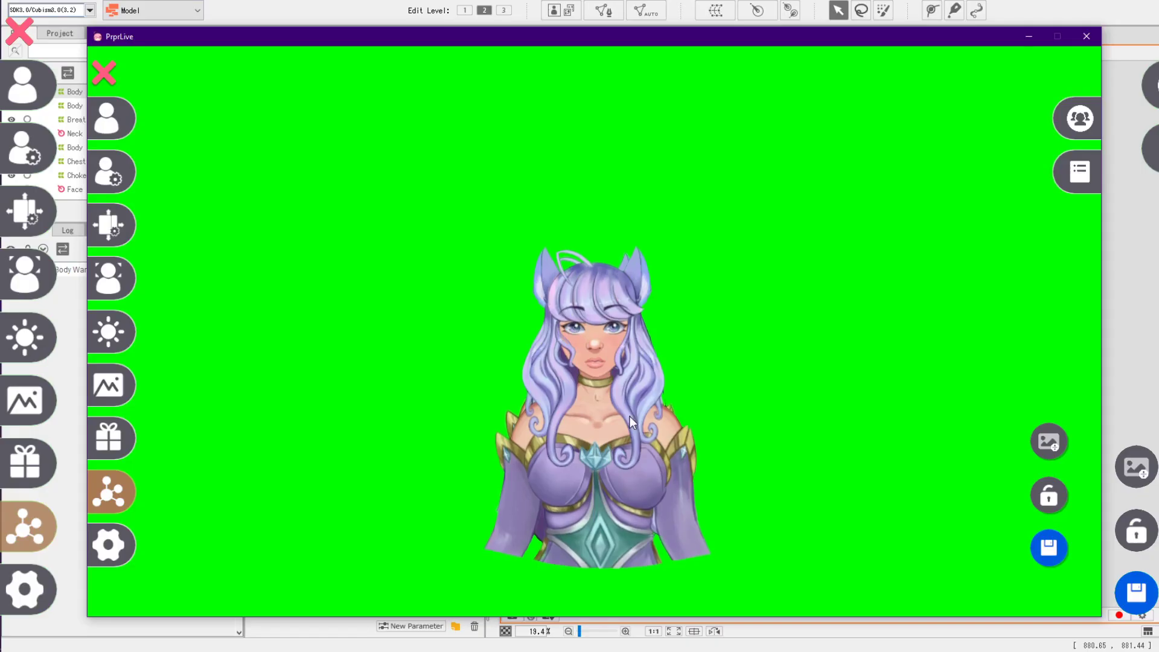
{"action": "scroll", "coordinate": [598, 399], "scroll_direction": "up", "scroll_amount": 4}
{"action": "scroll", "coordinate": [597, 397], "scroll_direction": "down", "scroll_amount": 3}
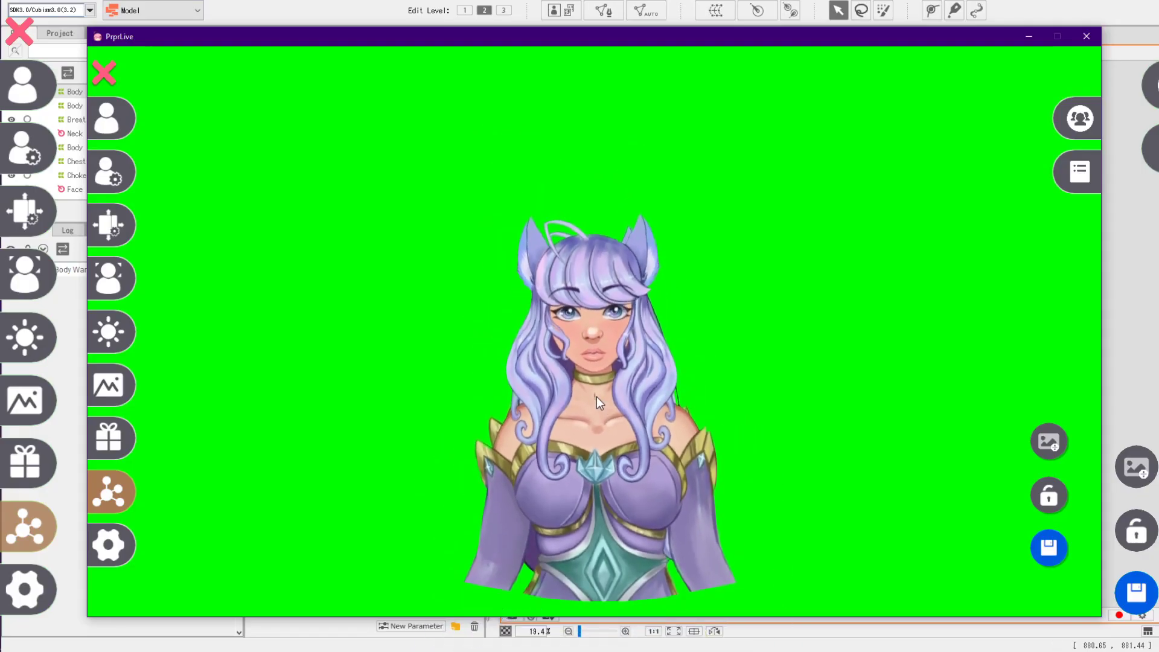
{"action": "scroll", "coordinate": [596, 396], "scroll_direction": "up", "scroll_amount": 3}
{"action": "scroll", "coordinate": [597, 394], "scroll_direction": "up", "scroll_amount": 1}
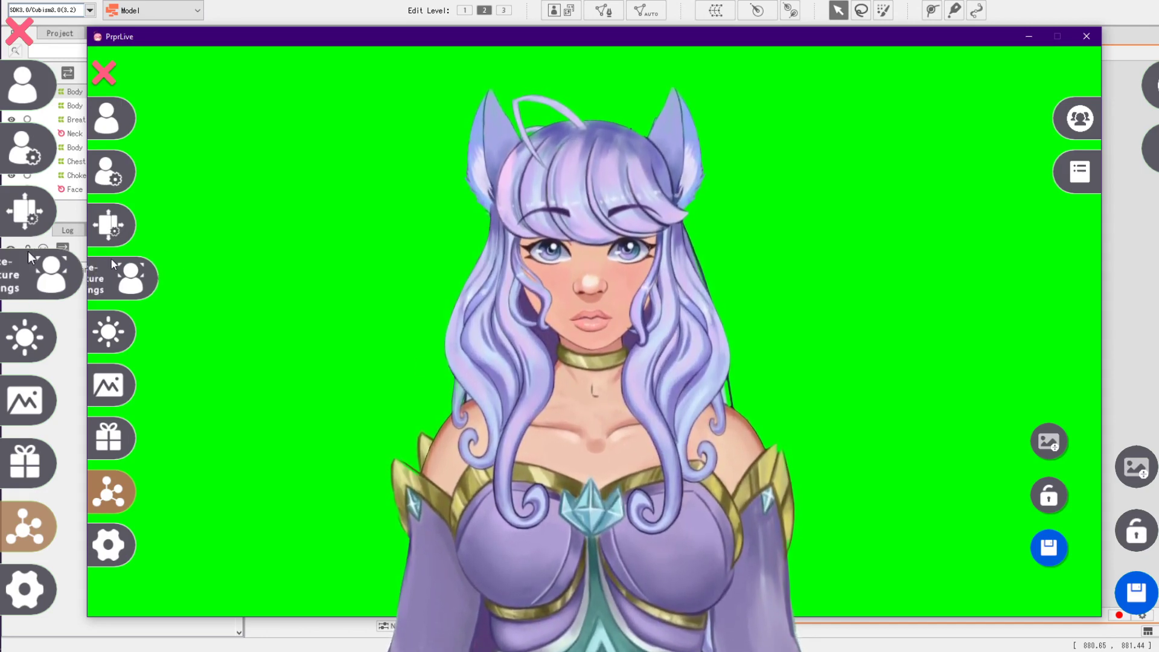
Open the face-capture settings for the loaded character
{"action": "left_click", "coordinate": [31, 279]}
{"action": "left_click", "coordinate": [143, 281]}
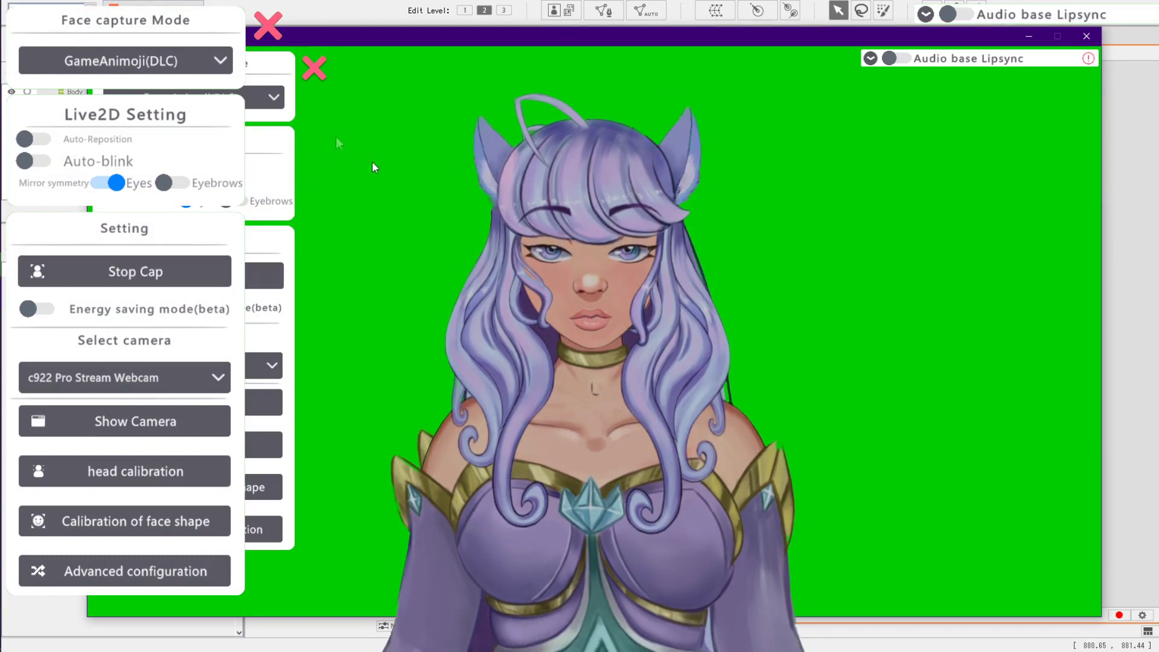